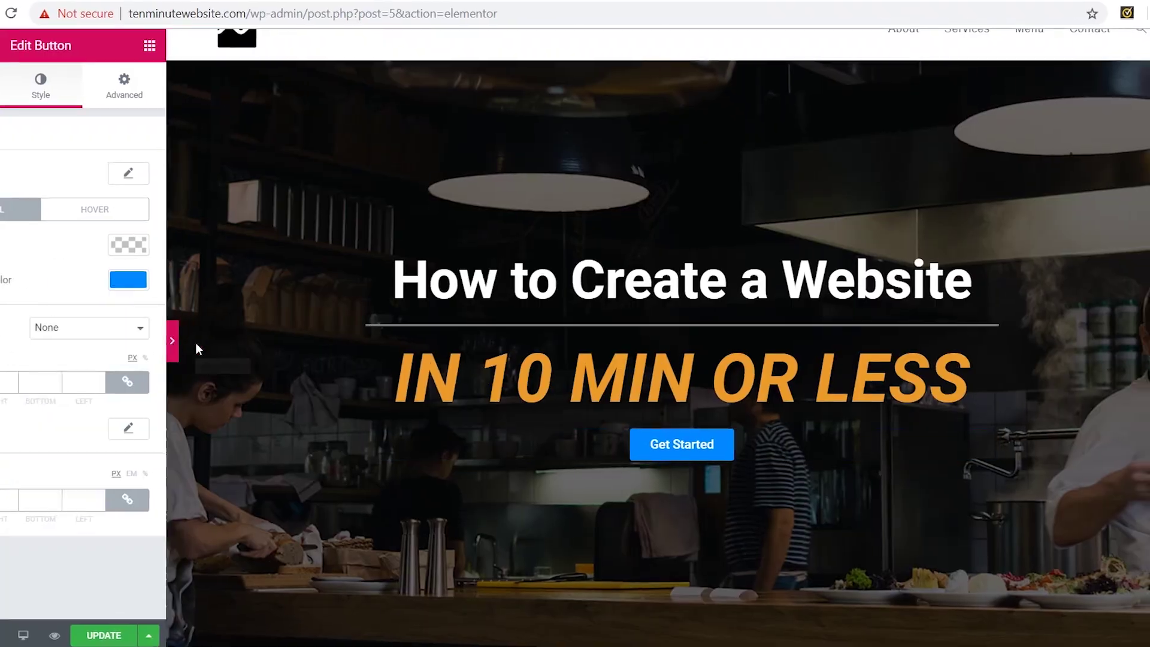
- Collapse the Elementor sidebar to preview the restaurant homepage at full width
click(172, 340)
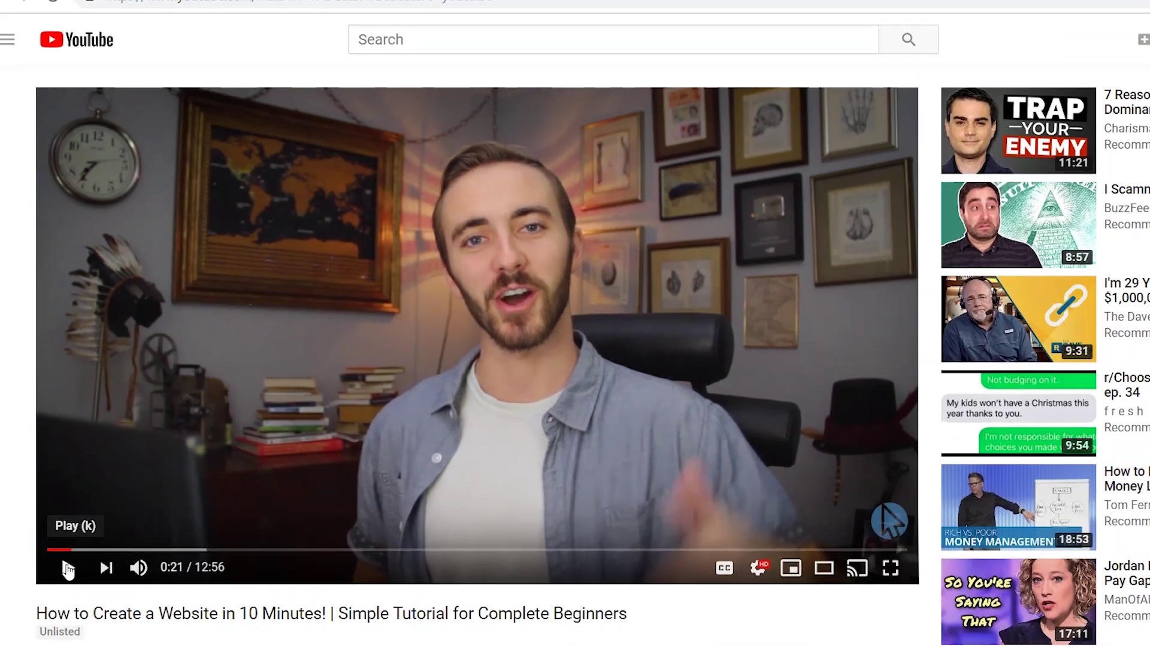
- Order the Hatchling plan and look up tenminutewebsite.com as its .com domain
scroll(246, 528, down, 2)
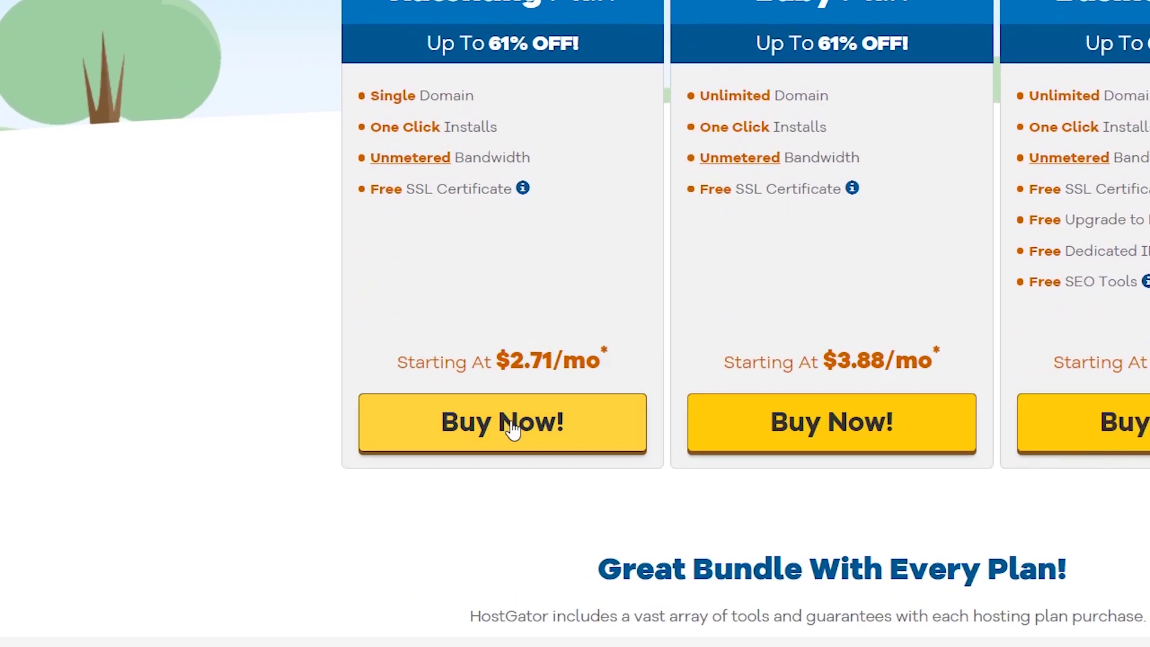
click(512, 427)
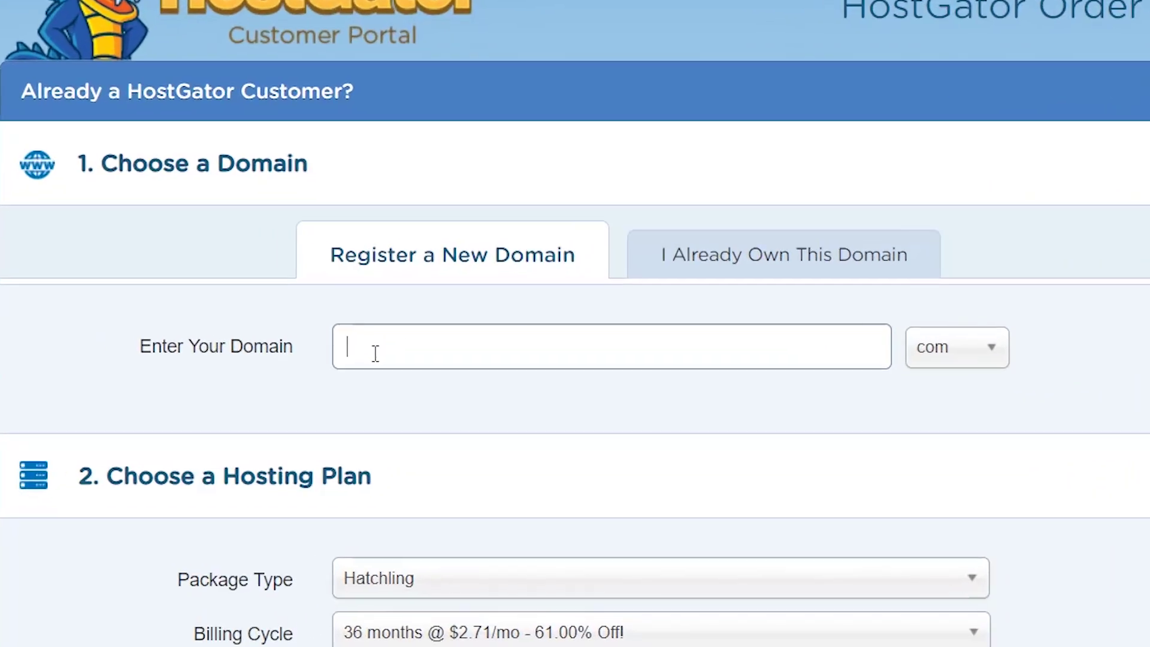
text(tenminutewebsite)
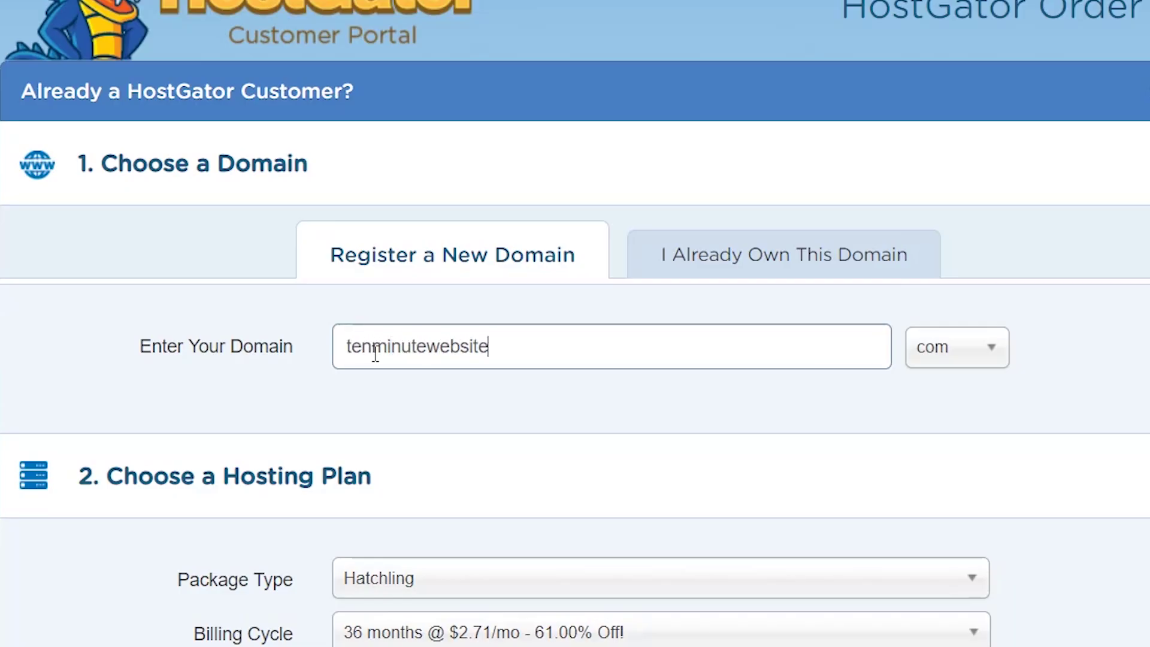
key(Tab)
text(com)
key(Return)
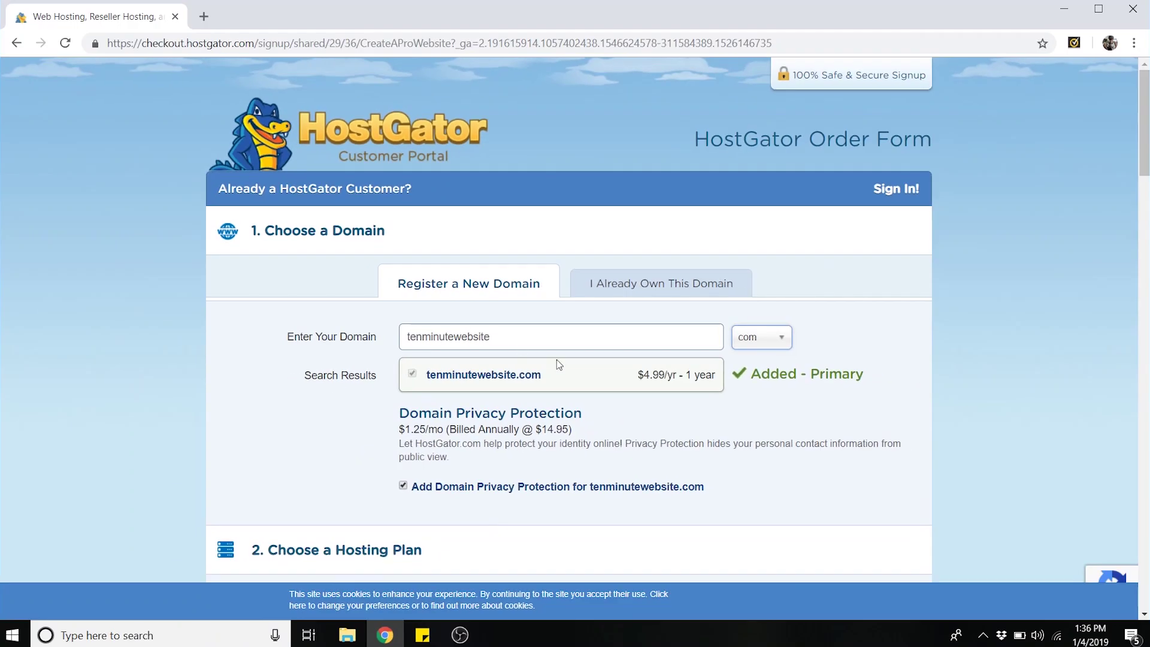
scroll(663, 327, down, 3)
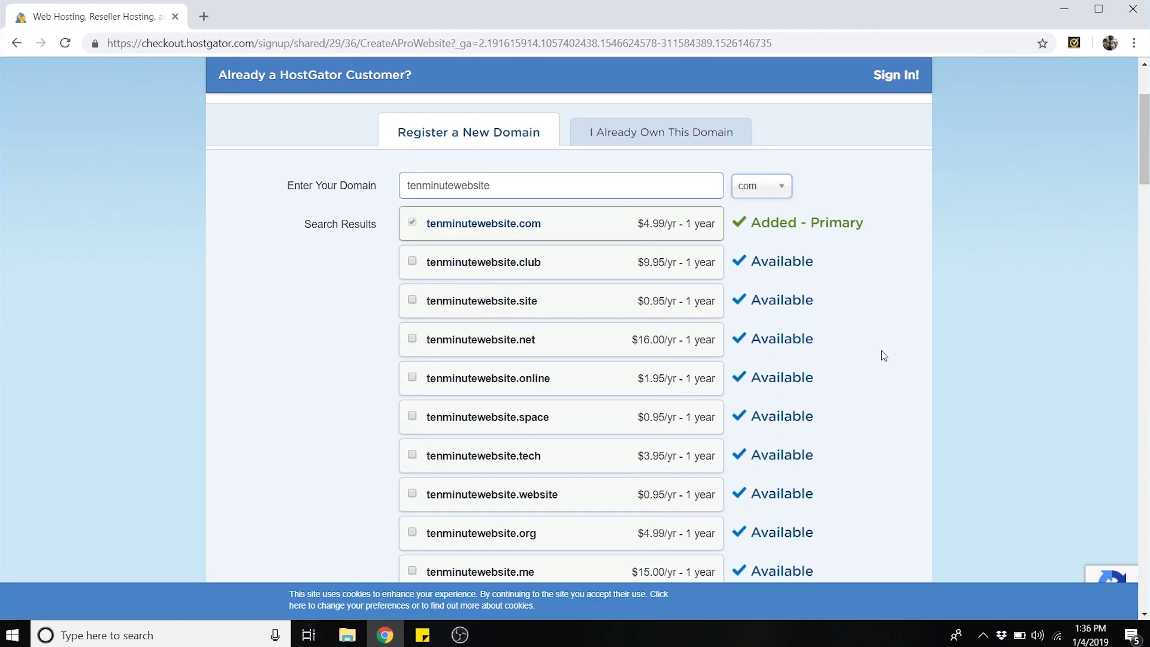
scroll(865, 272, down, 9)
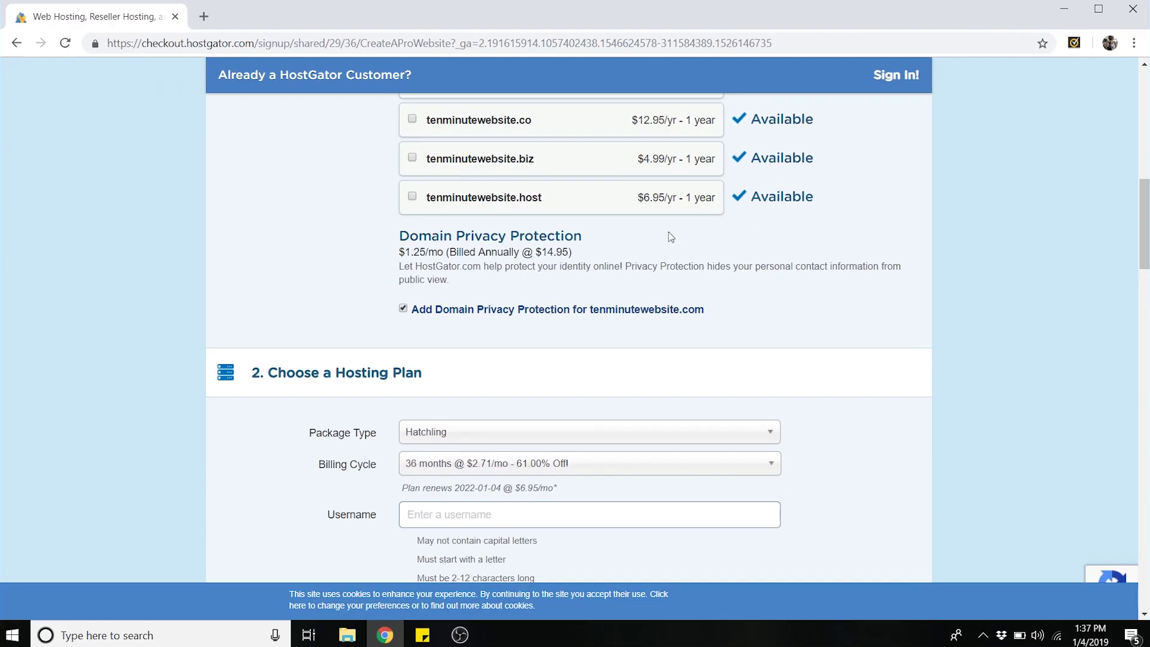
scroll(949, 293, down, 4)
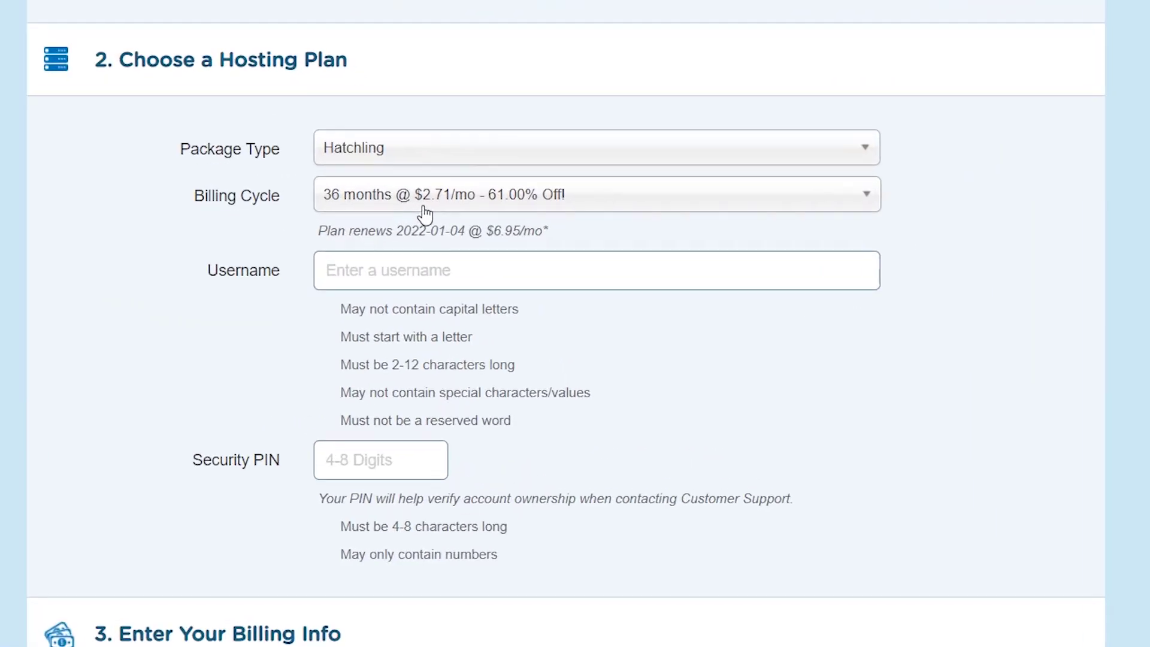
- Switch billing to 1 month, then enter the account username and a 4-digit security PIN
click(471, 243)
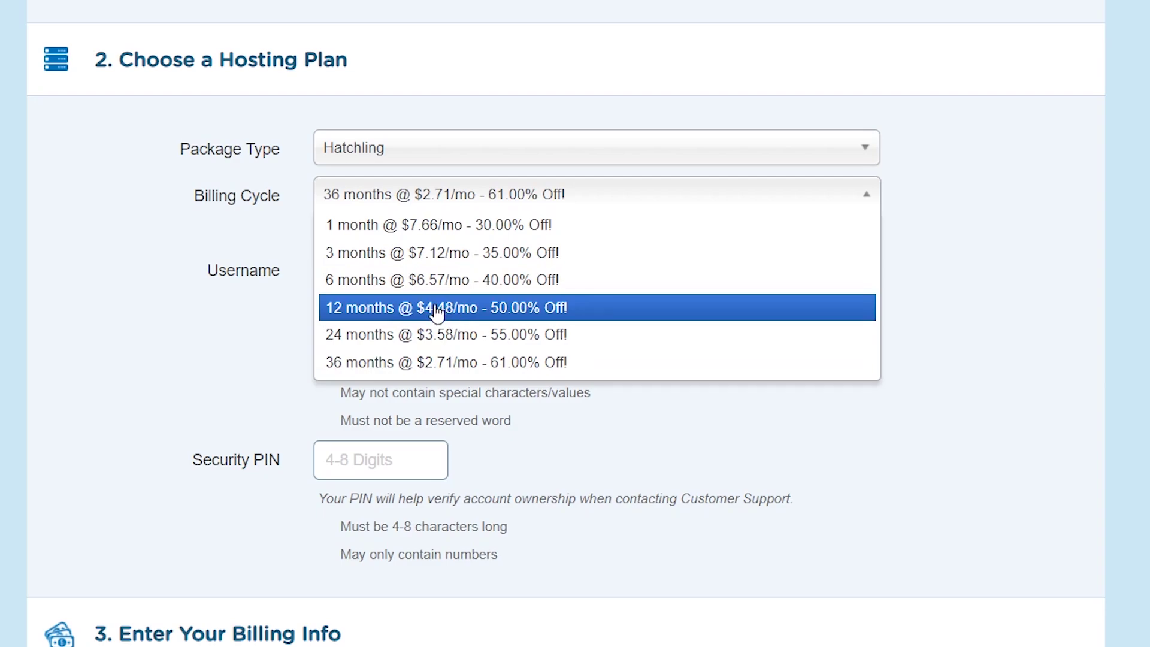
click(422, 228)
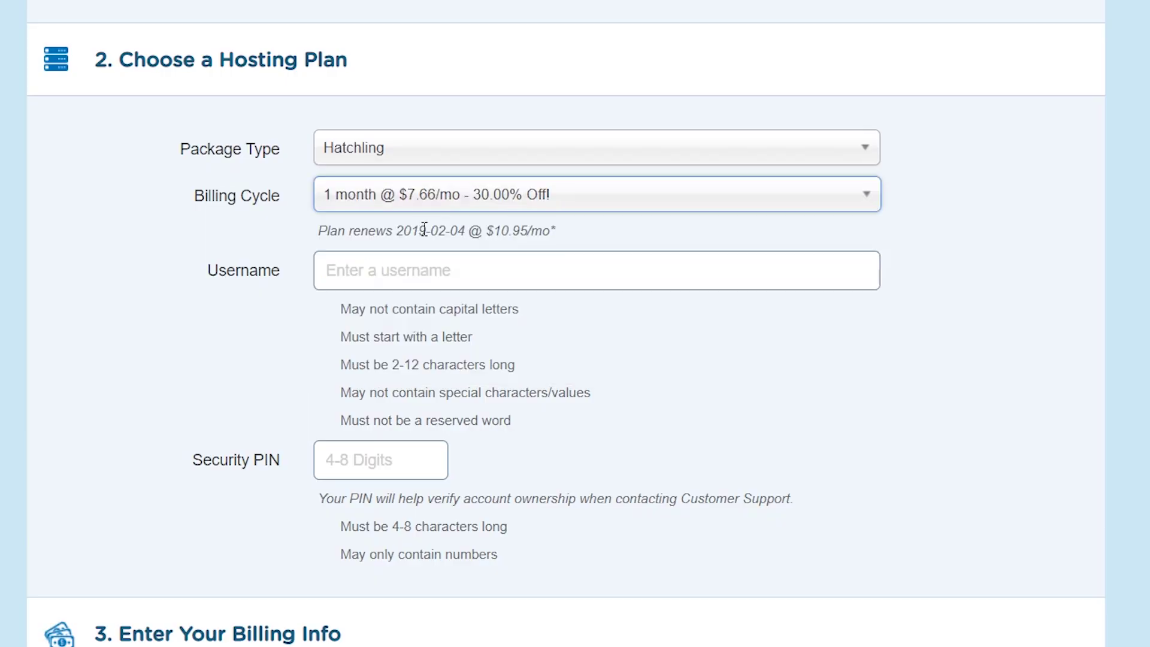
click(392, 271)
text(dalemcmanus)
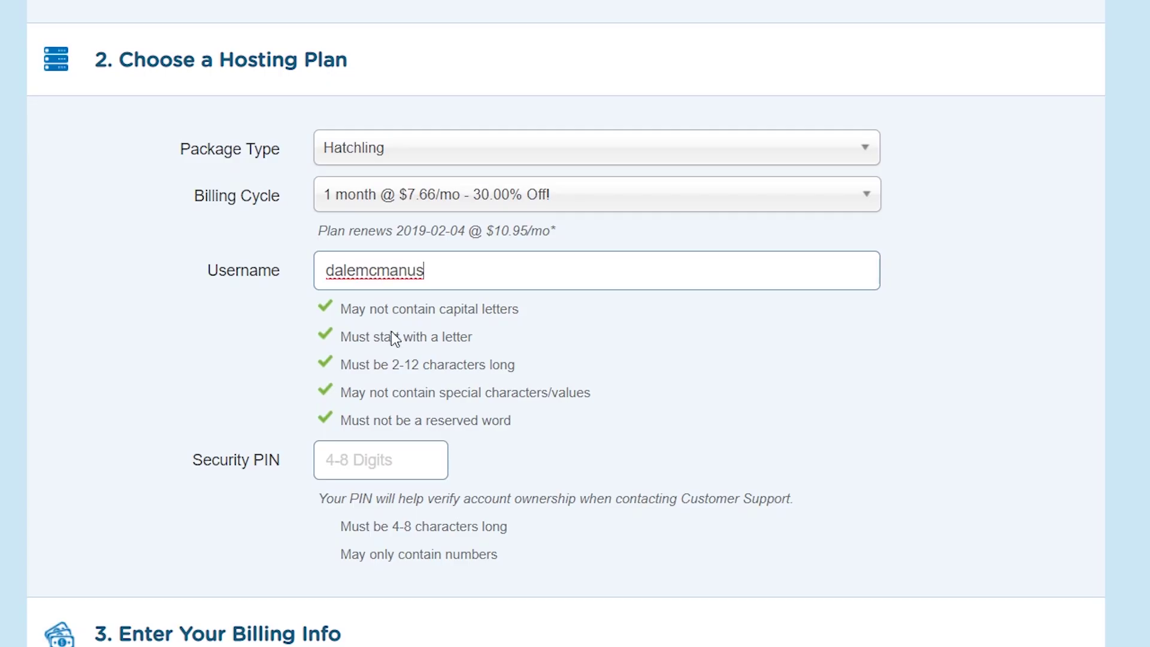
click(361, 466)
text(1234)
scroll(361, 467, down, 7)
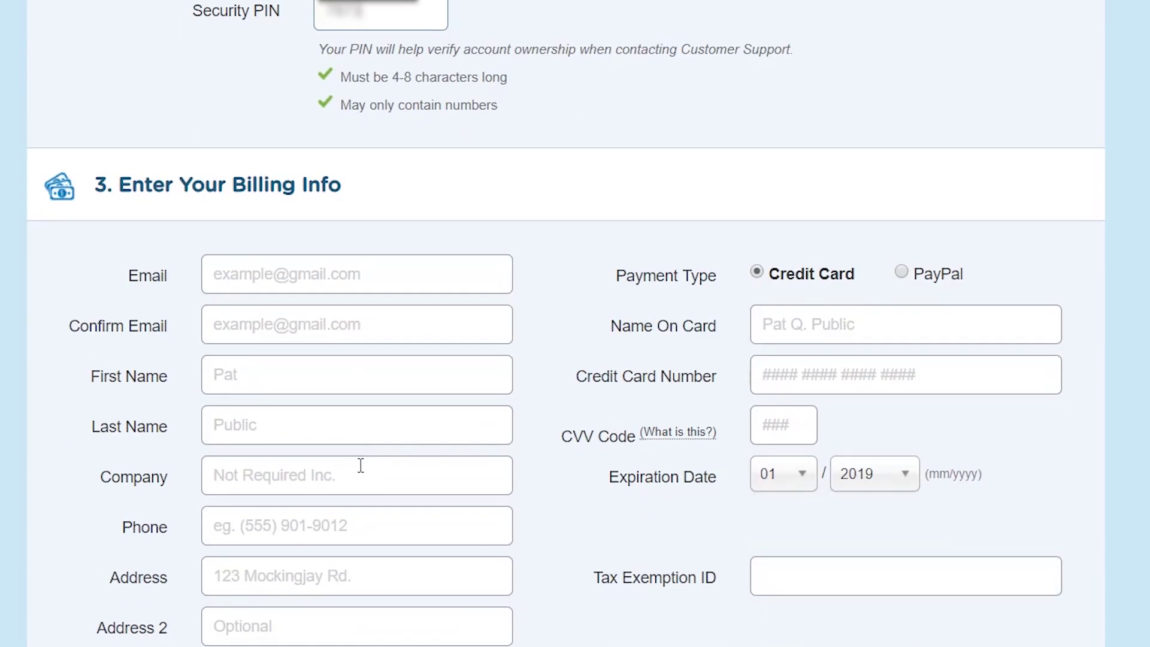
scroll(362, 467, down, 3)
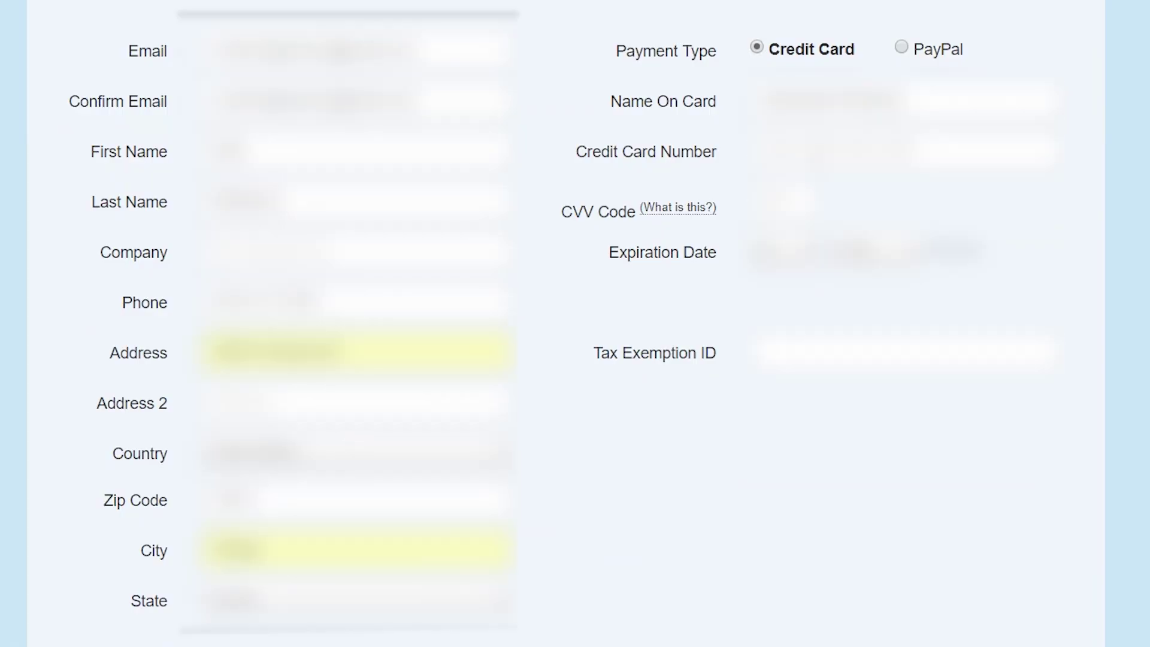
scroll(575, 324, down, 9)
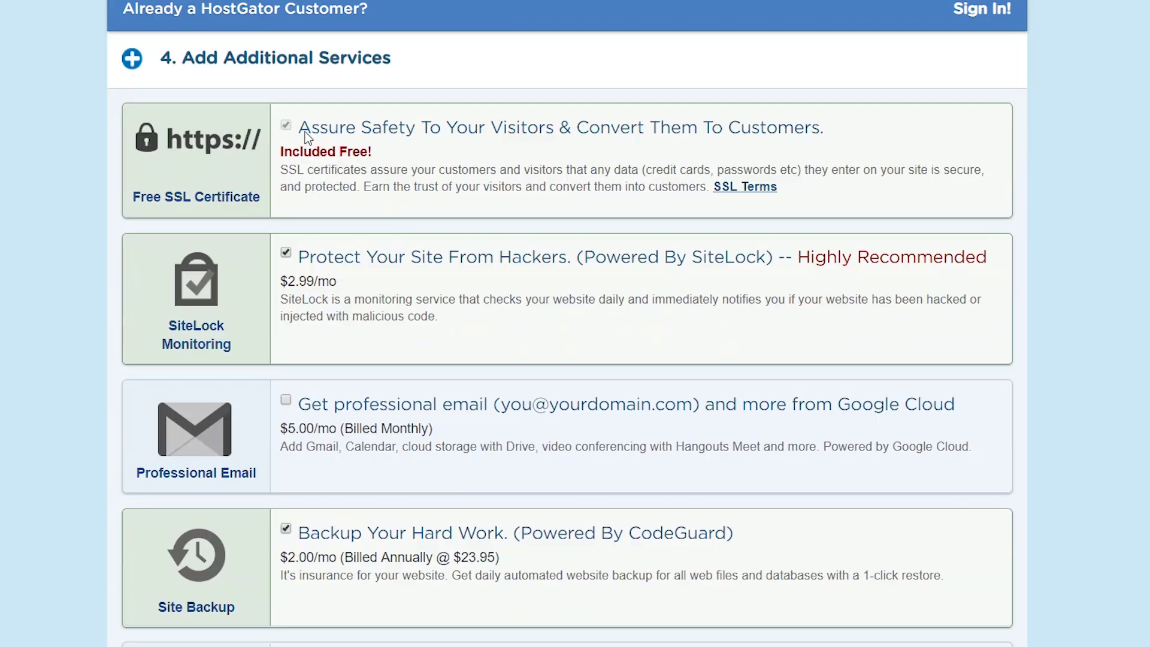
- Decline the SiteLock monitoring and Site Backup add-ons
click(287, 253)
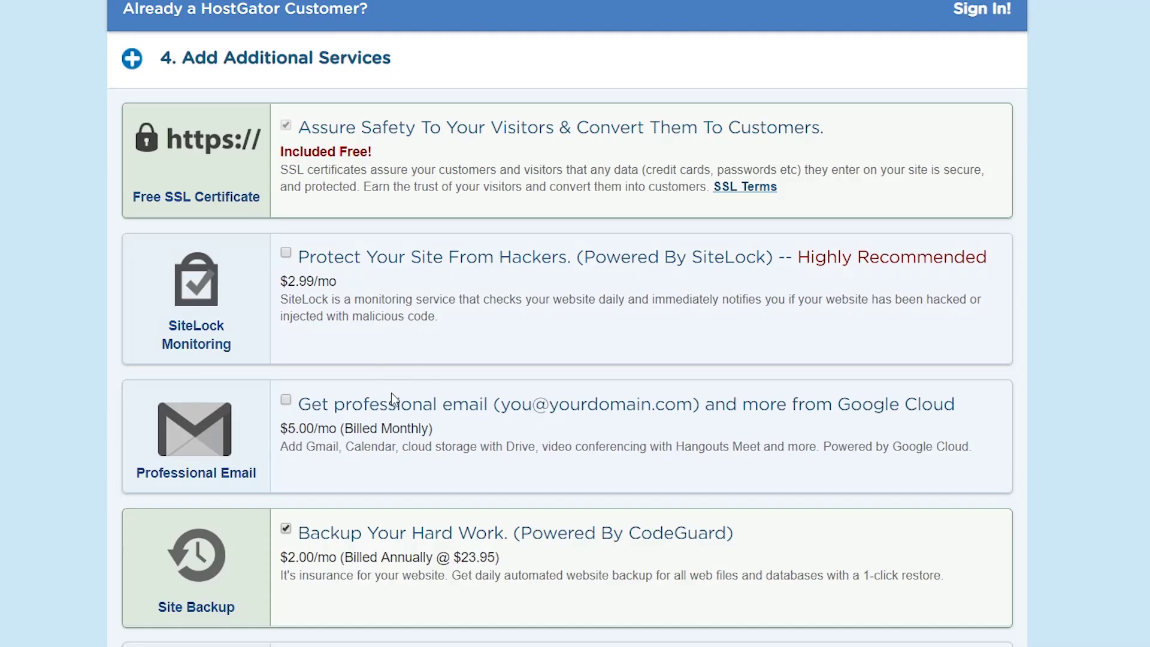
scroll(383, 392, down, 2)
click(313, 436)
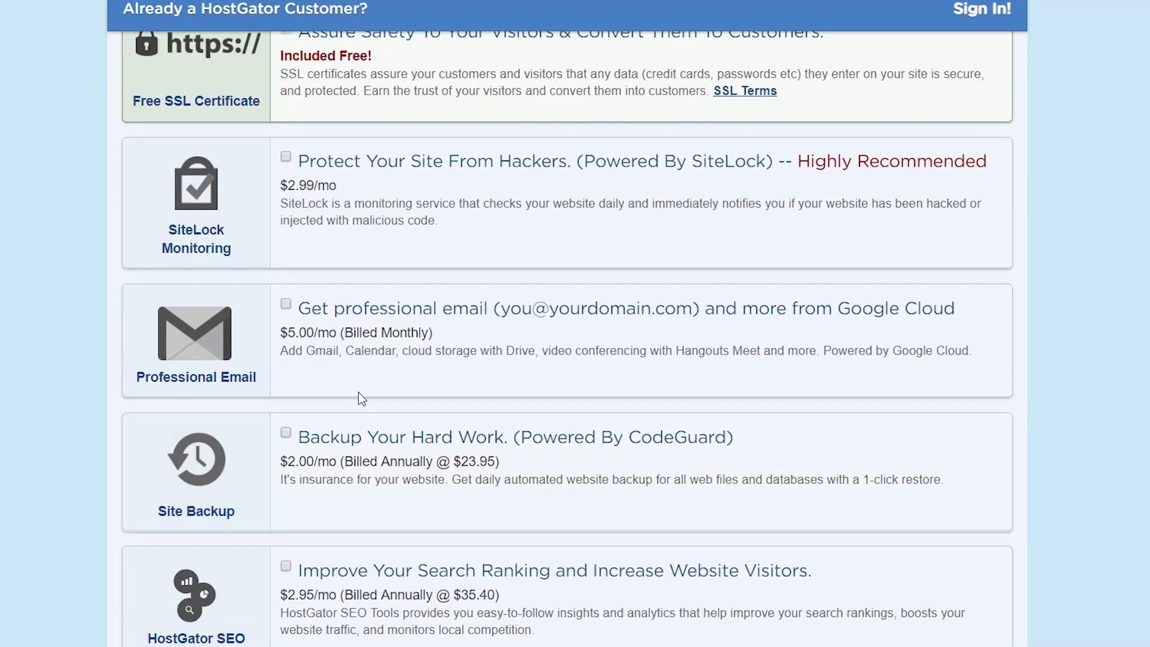
scroll(422, 342, down, 2)
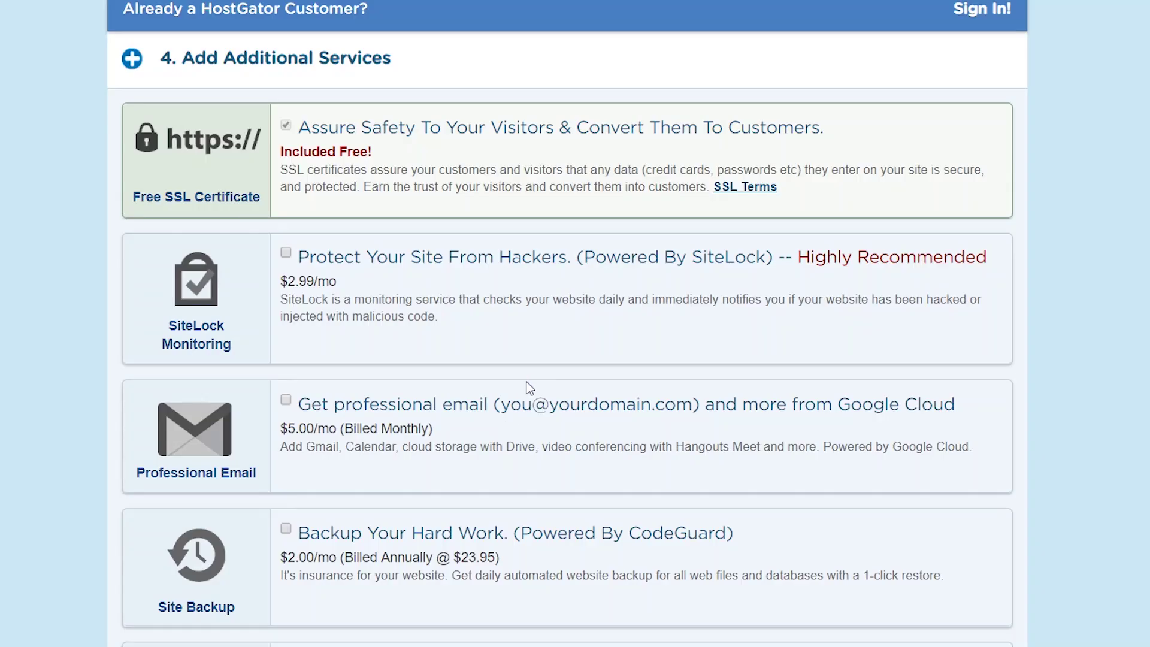
scroll(528, 379, down, 6)
scroll(530, 372, down, 5)
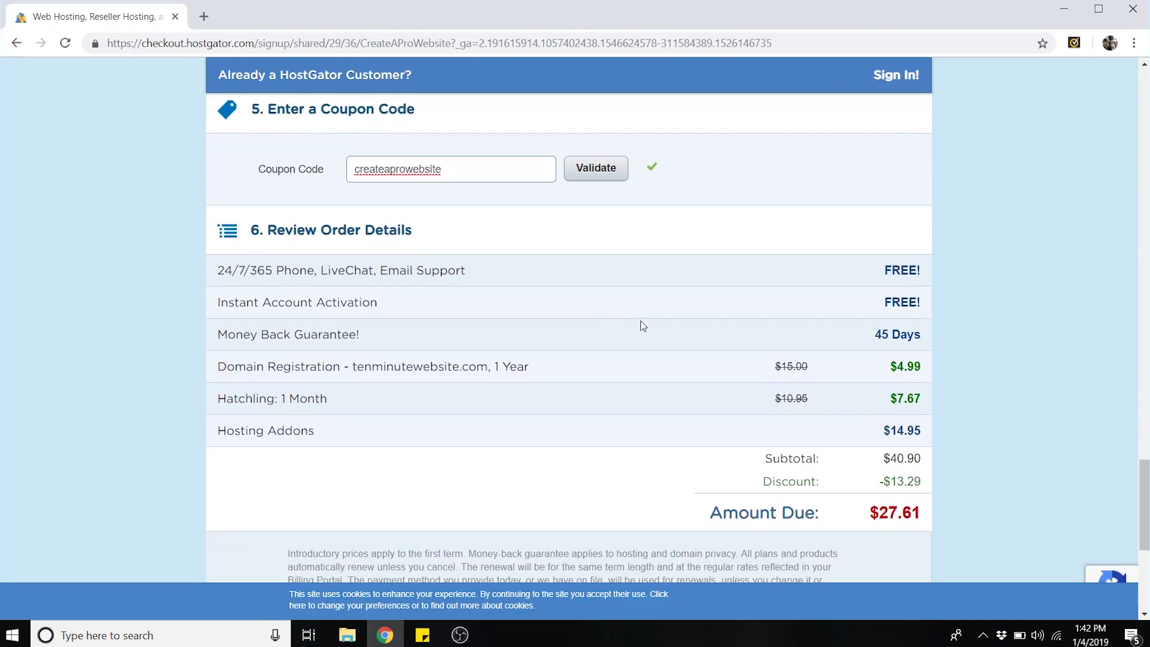
- Check the 1 Month term in the summary, accept the Terms of Service and pay
scroll(961, 561, down, 1)
drag(281, 322, 329, 322)
click(331, 322)
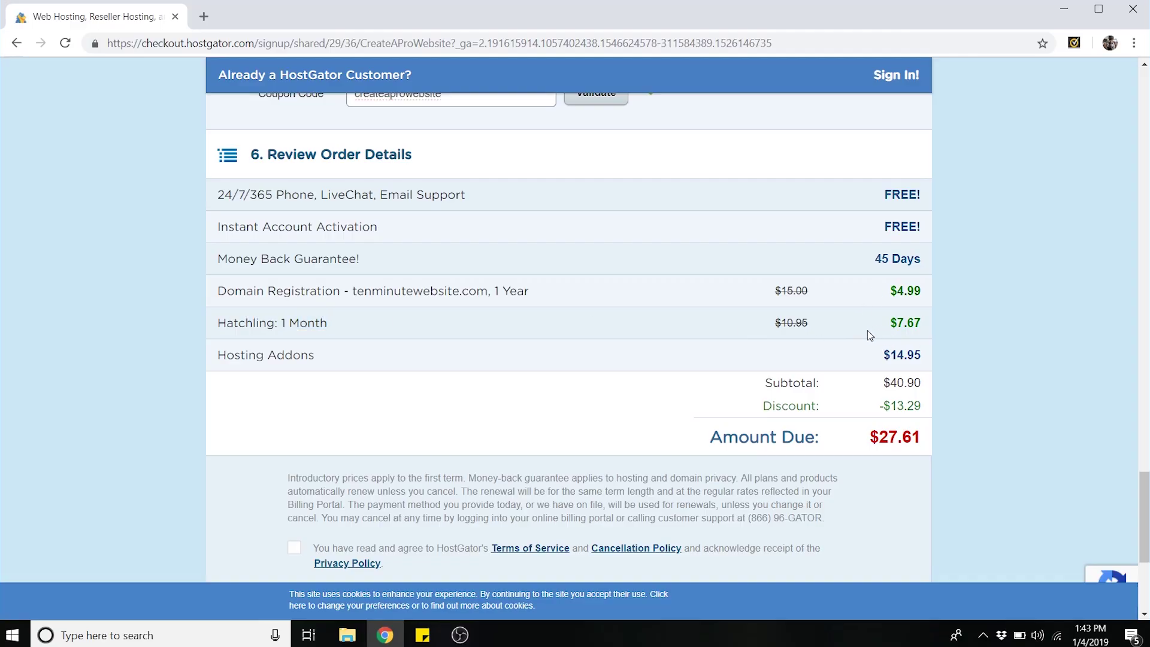
scroll(846, 326, down, 4)
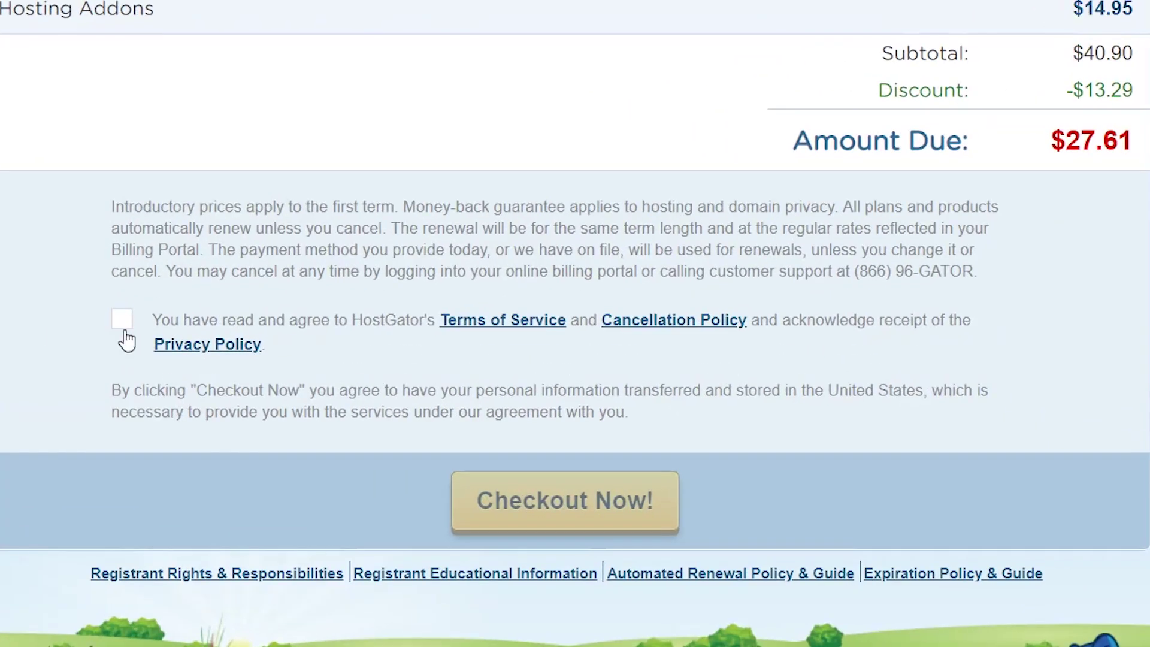
click(294, 321)
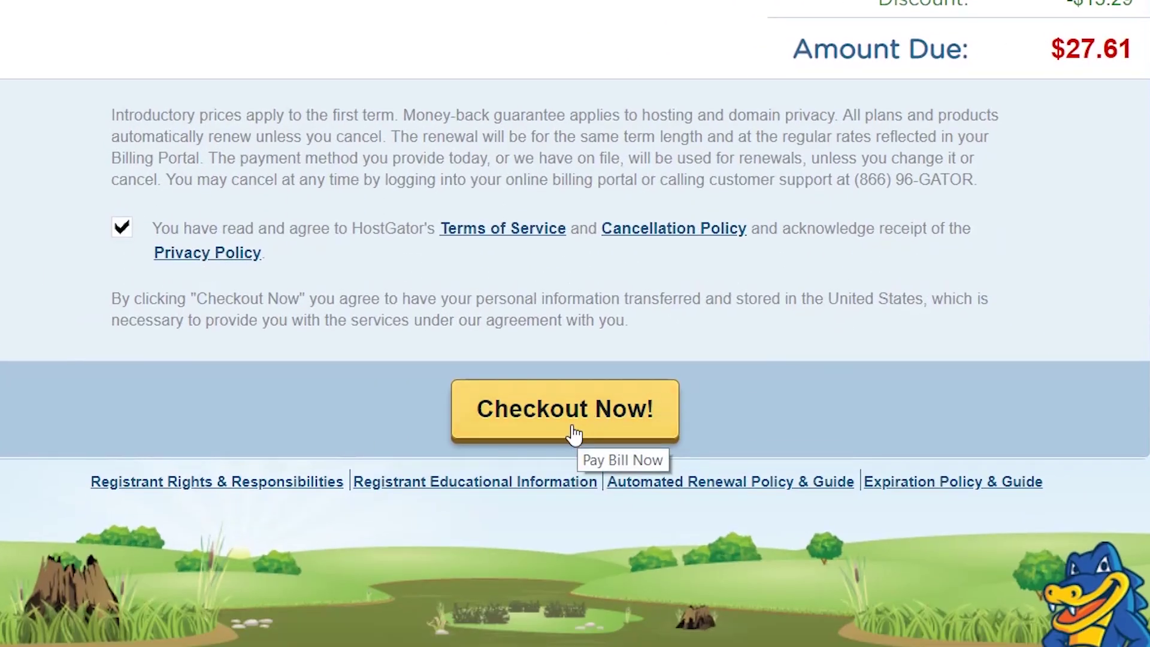
click(572, 426)
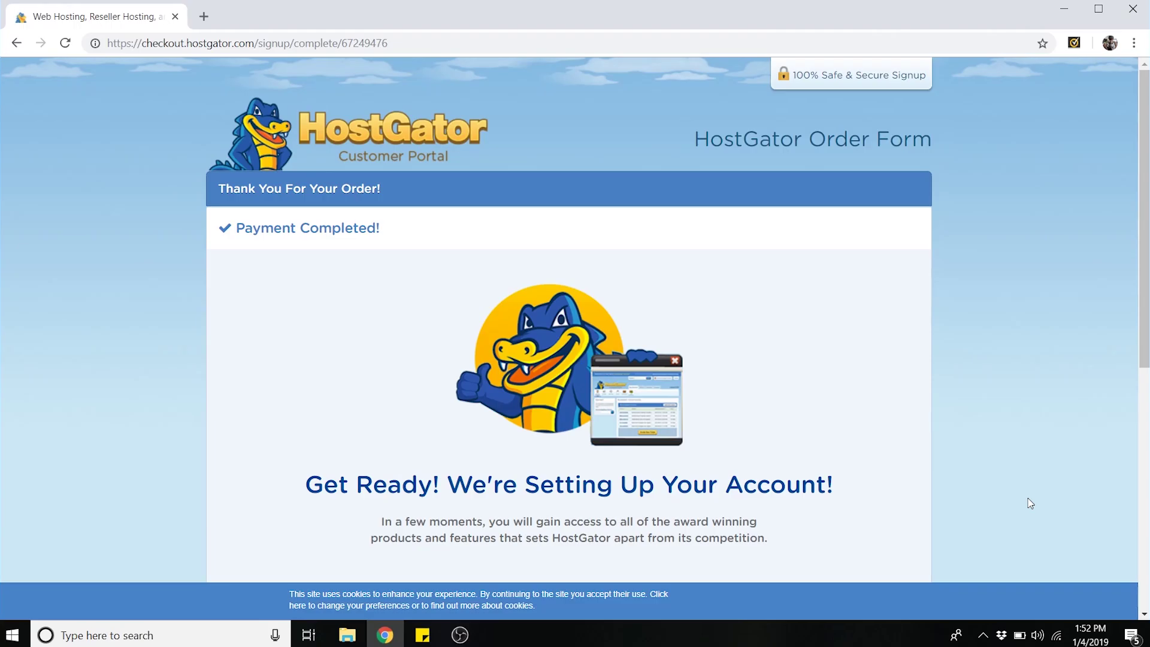
- Open the customer portal's Marketplace and go to its One-Click Installs
scroll(1031, 504, down, 5)
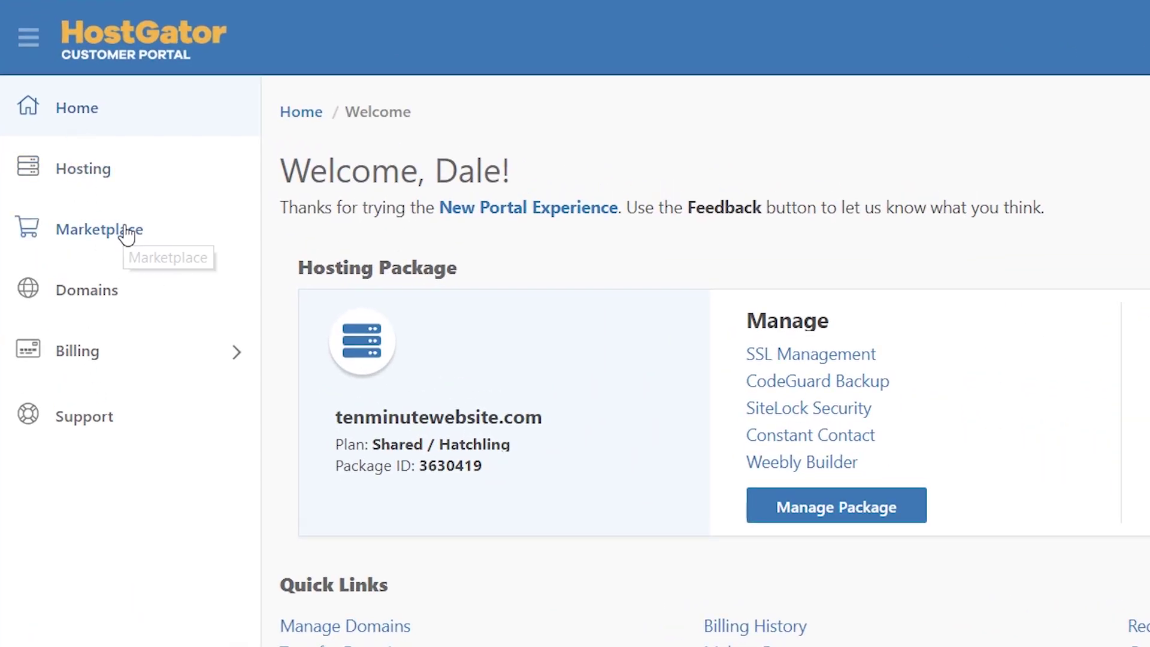
click(126, 237)
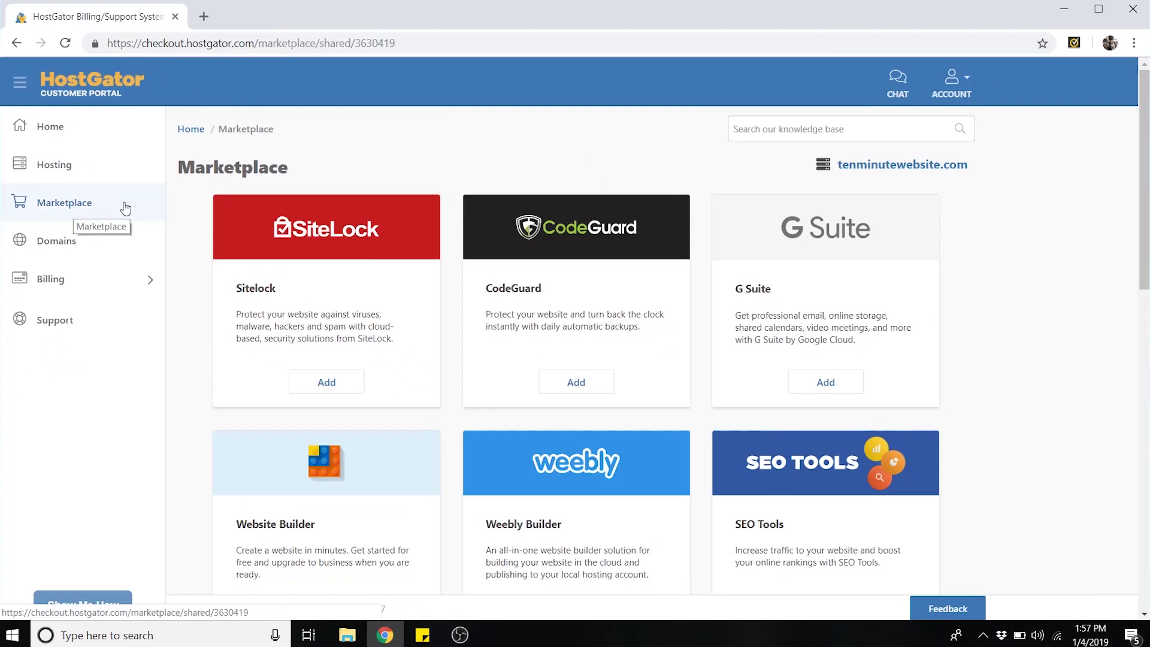
scroll(667, 360, down, 10)
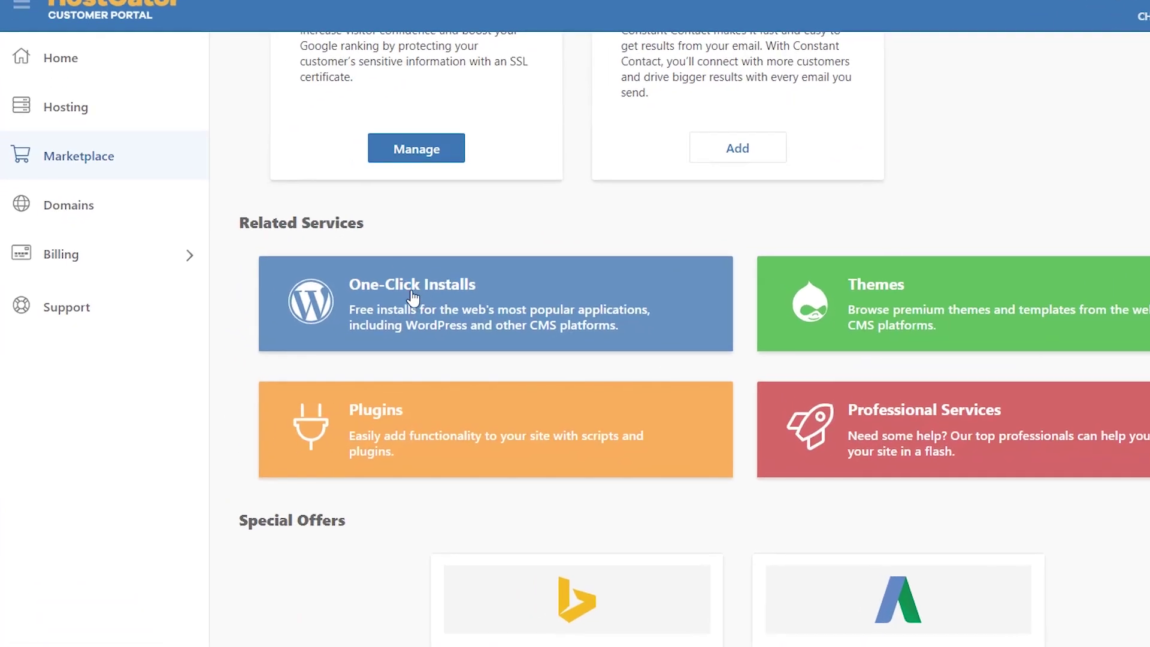
click(413, 297)
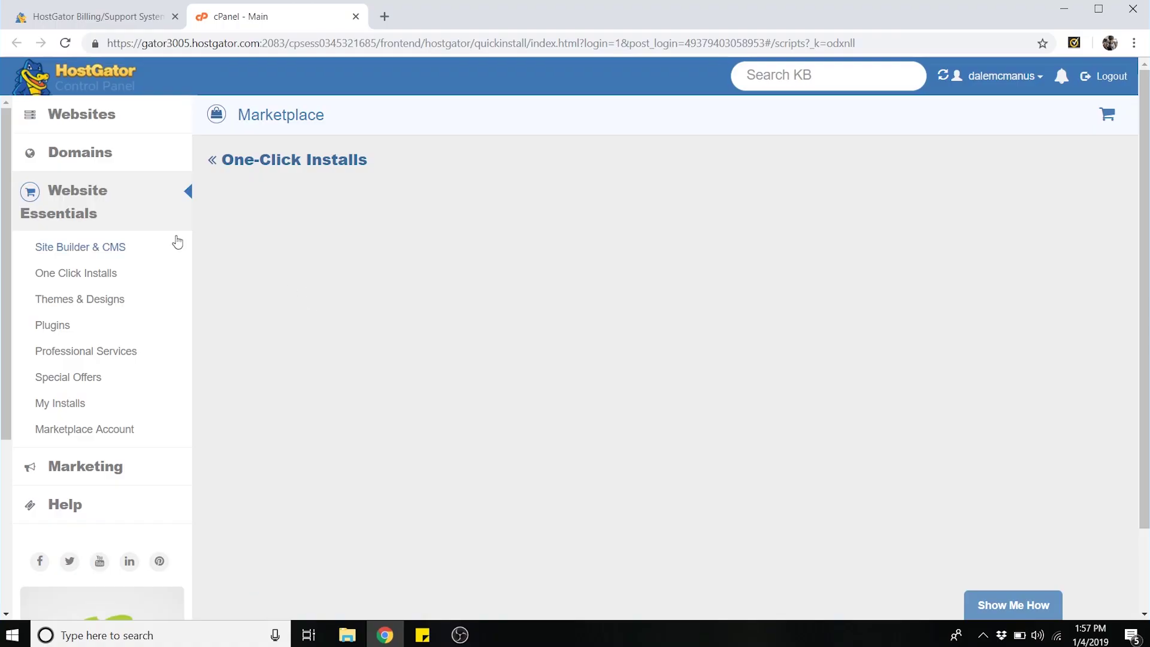
- Start a WordPress one-click install targeting the tenminutewebsite.com domain
click(81, 252)
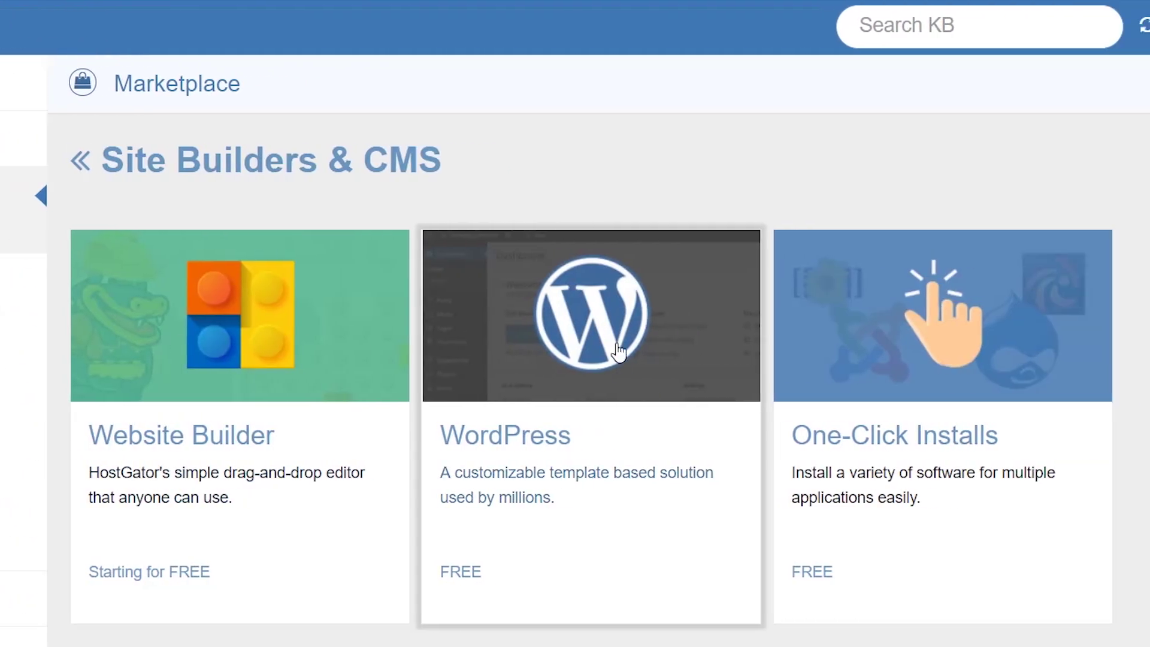
click(618, 348)
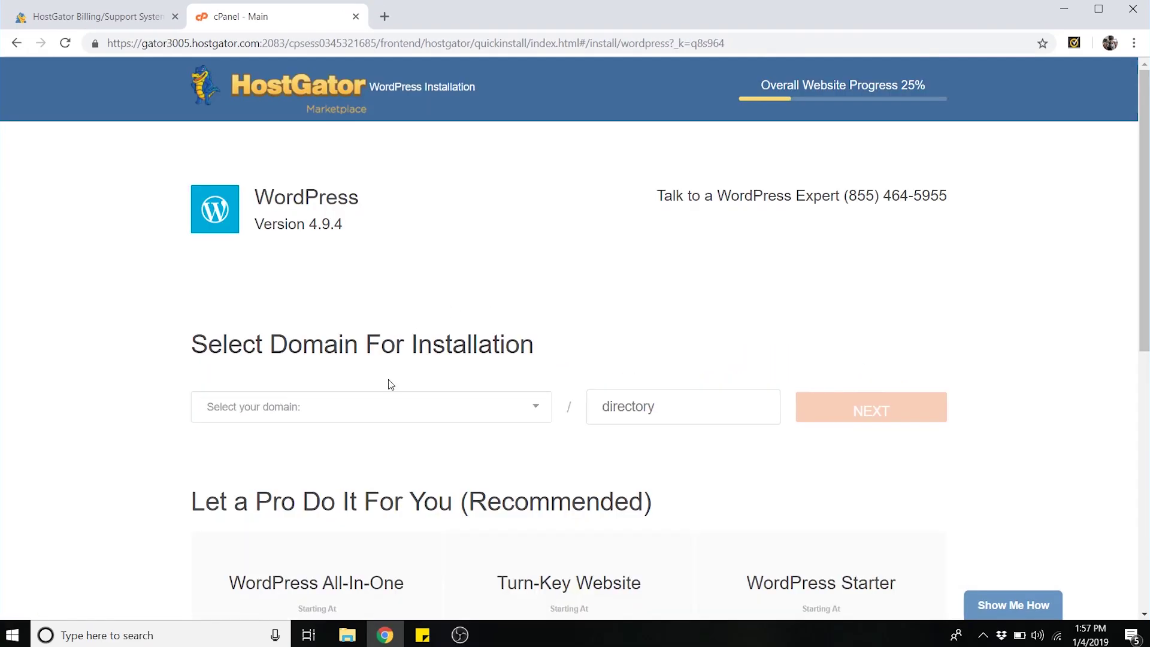
click(341, 413)
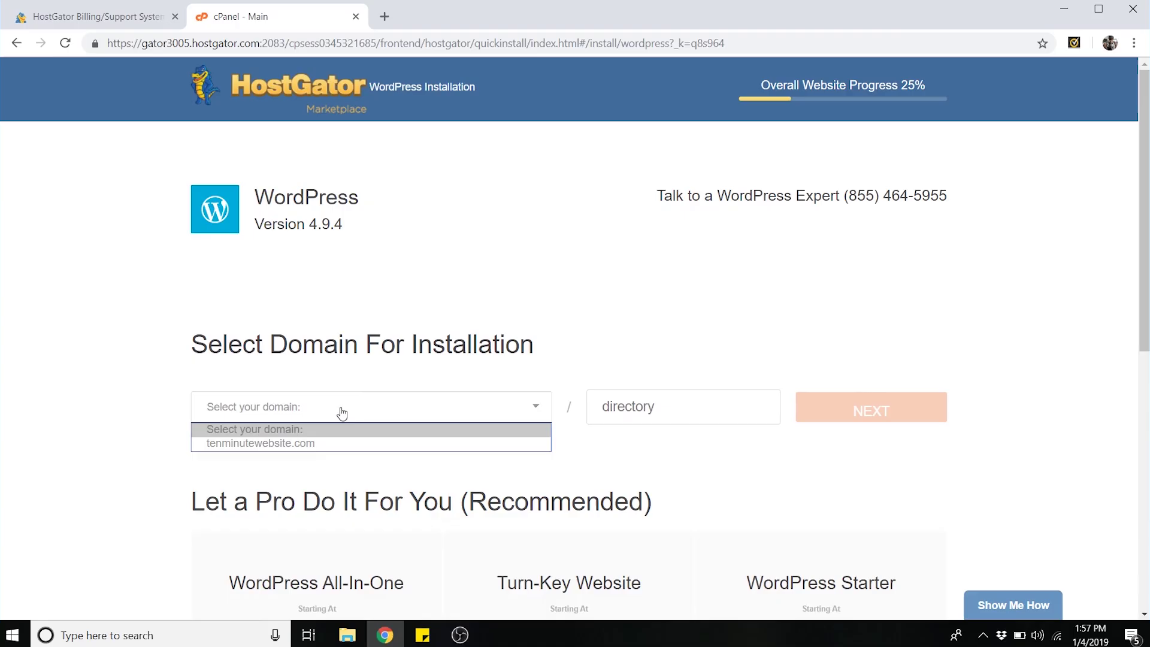
click(317, 445)
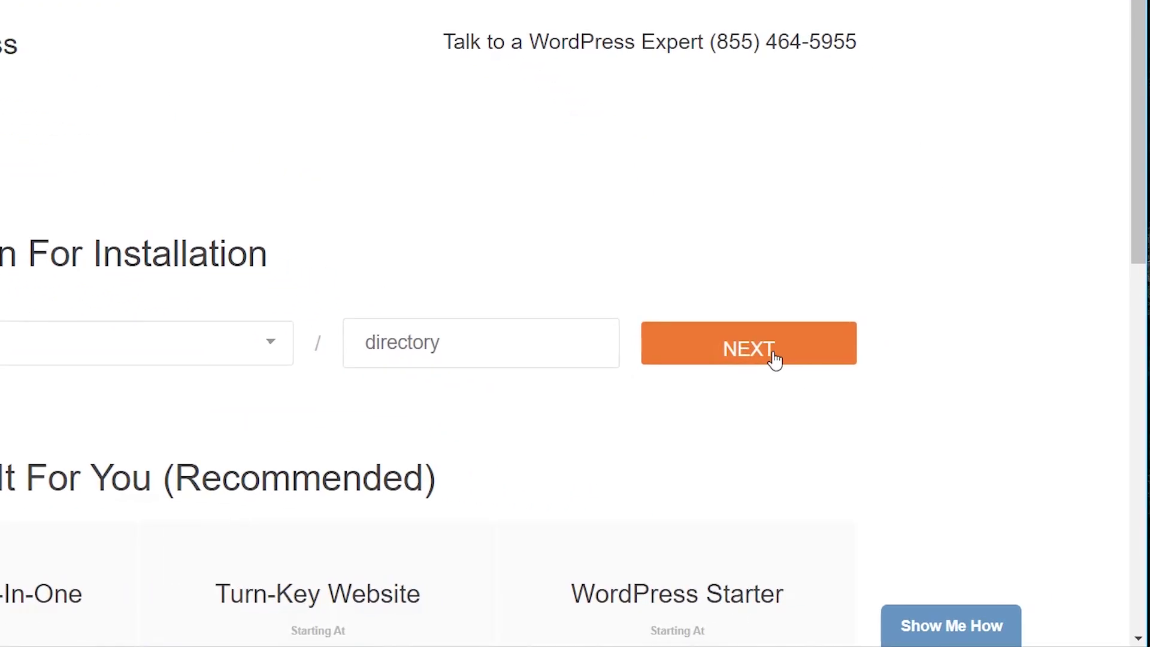
click(775, 358)
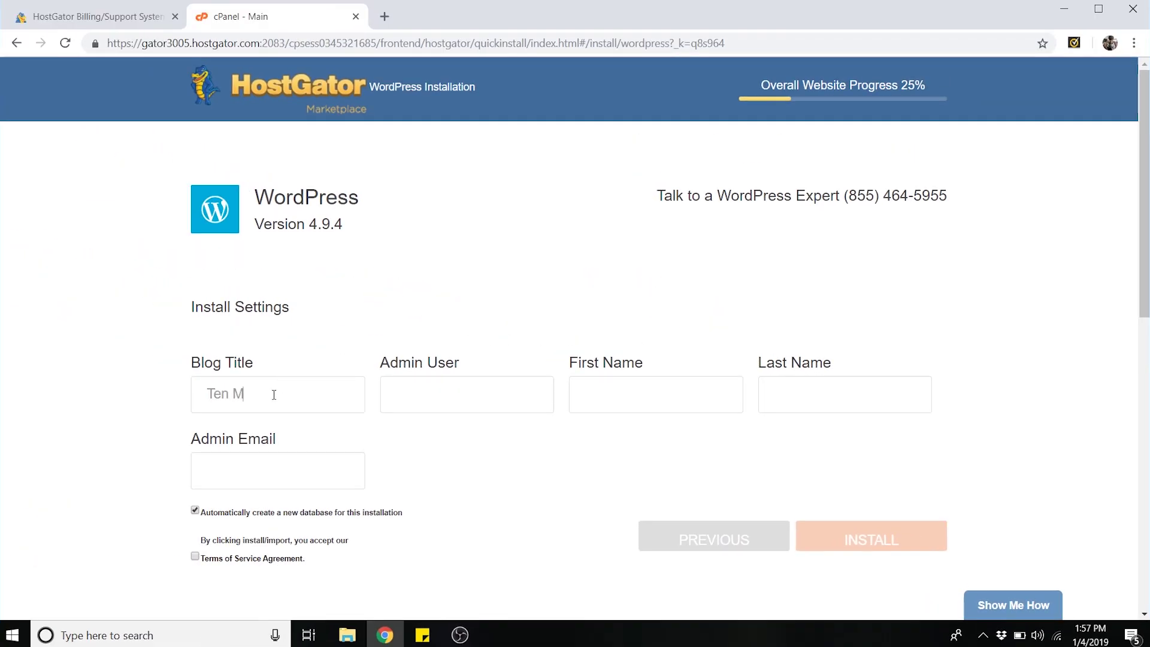
- Title the blog 'Ten Minute Website', enter the admin's name and email, accept terms and install
click(274, 395)
text(Ten Minute Website)
click(595, 394)
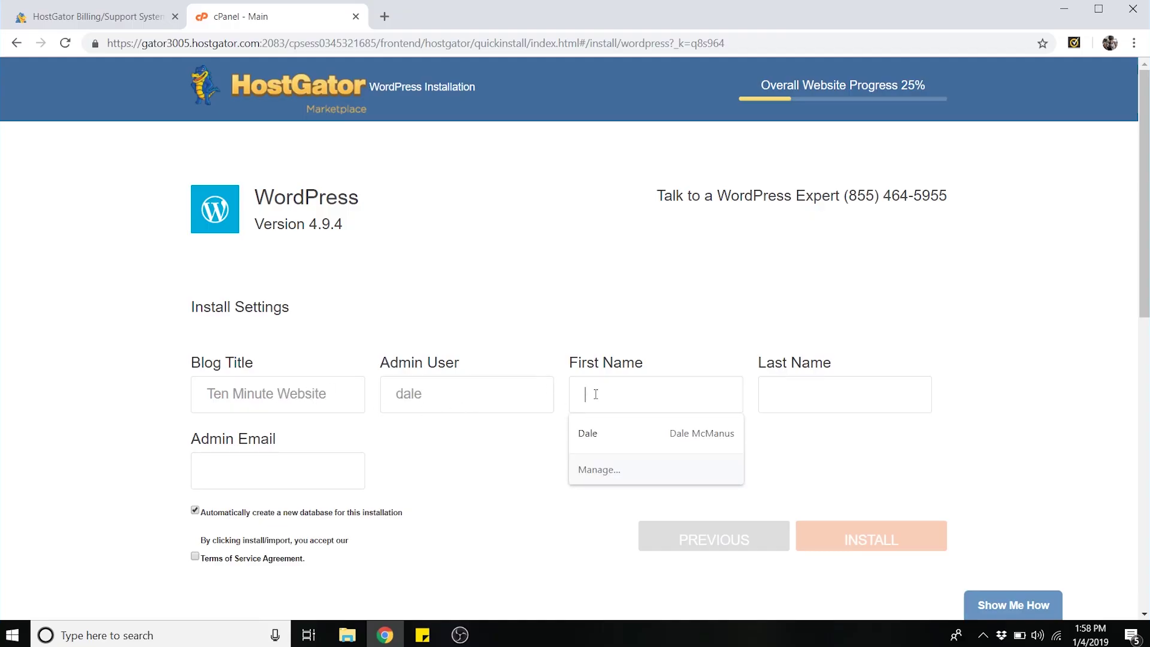
text(Dale)
click(825, 386)
text(McManus)
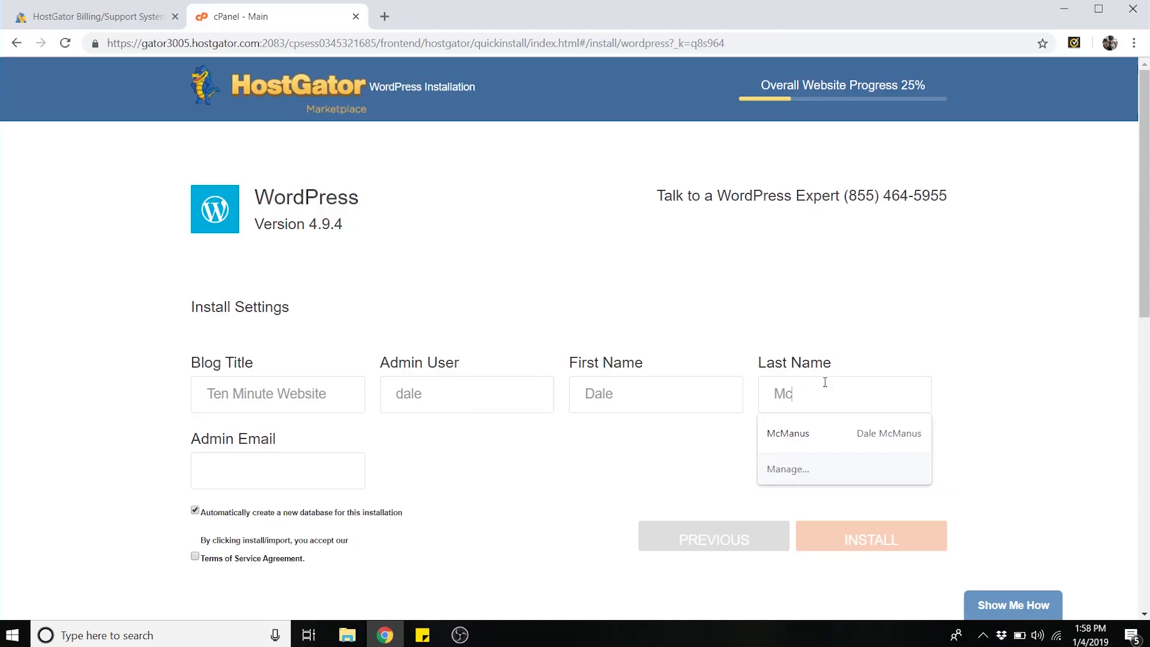
click(207, 471)
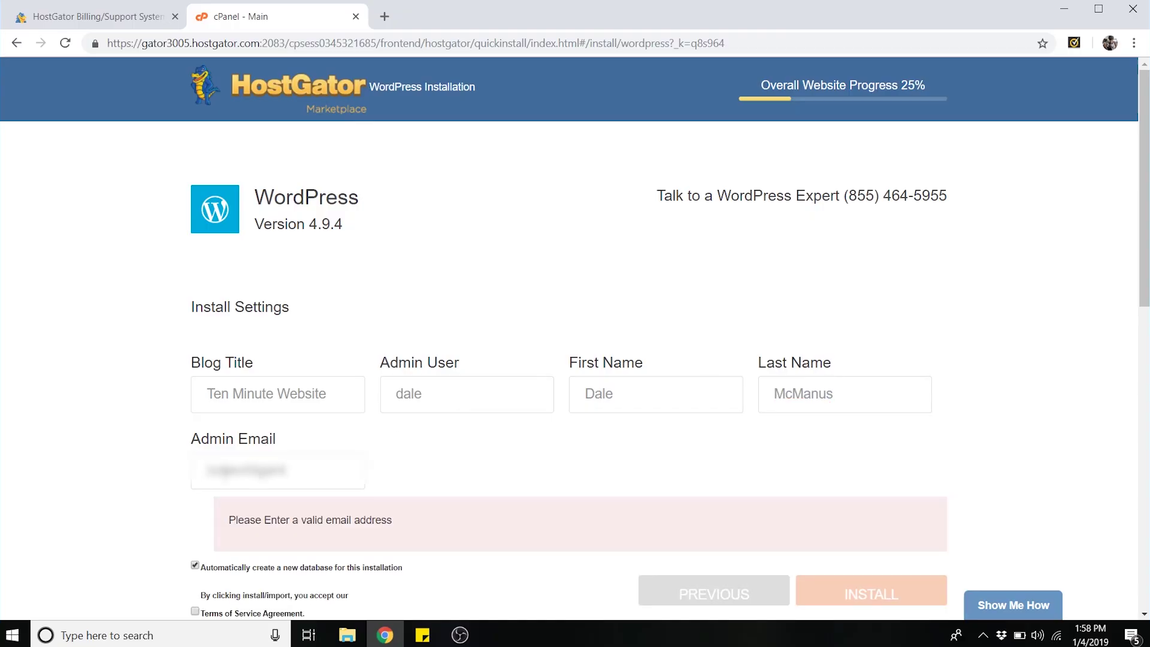
text(@gmail.com)
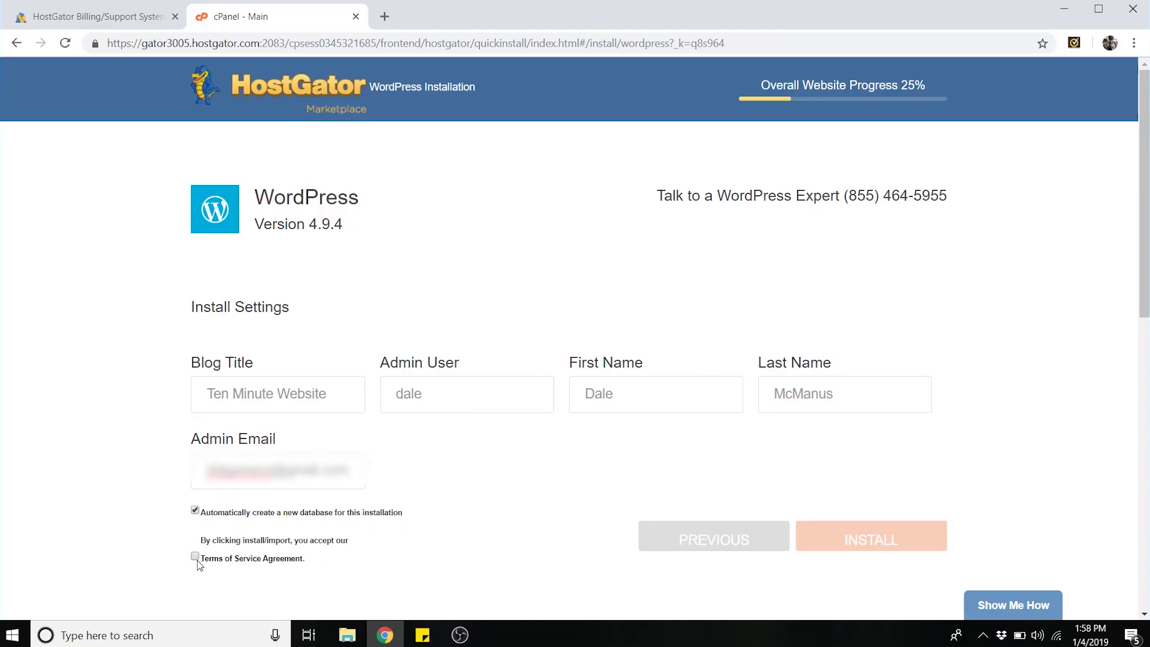
click(197, 559)
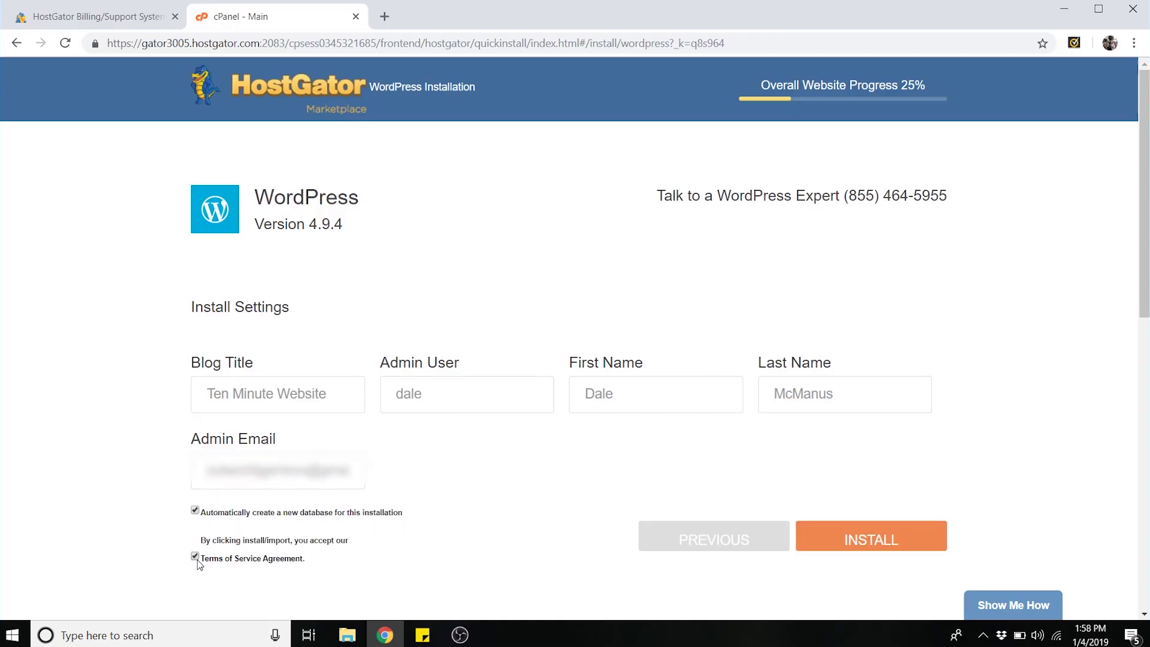
click(871, 542)
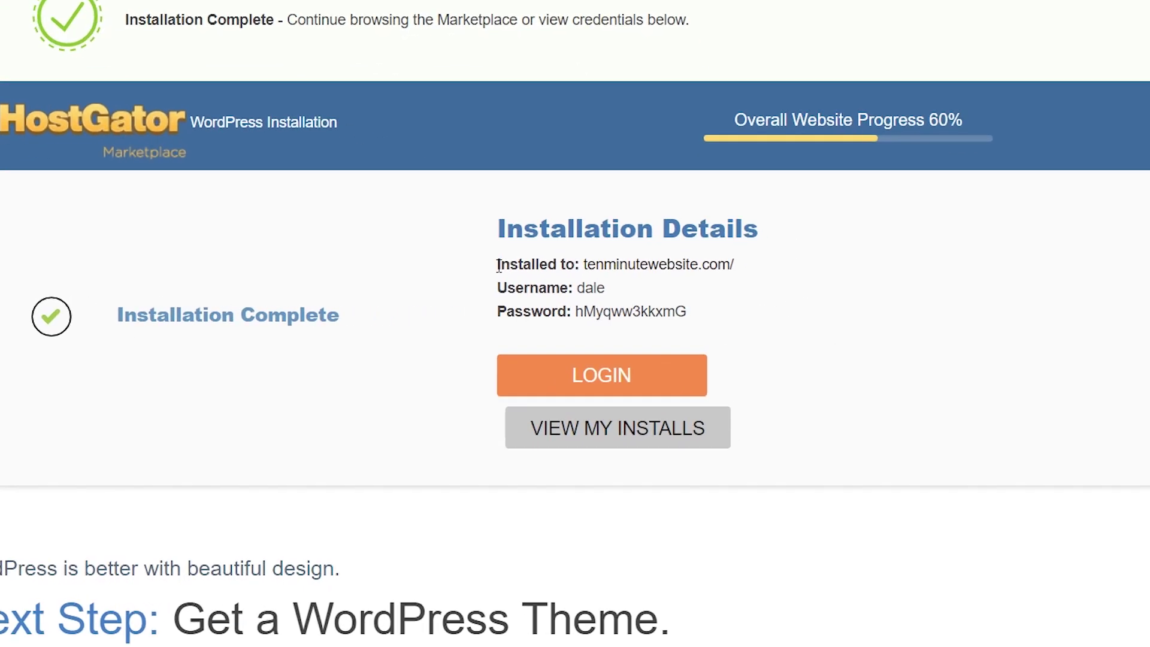
- Copy the installation's address, username and password, then follow the wp-admin link
drag(591, 277, 750, 319)
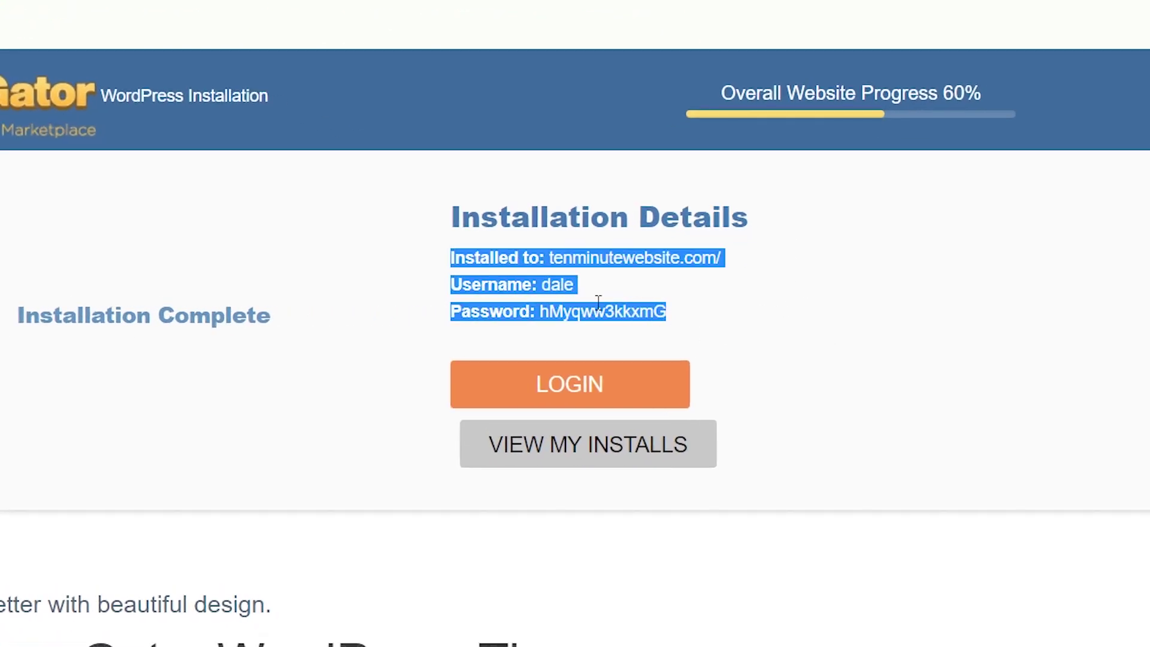
right_click(563, 262)
click(636, 437)
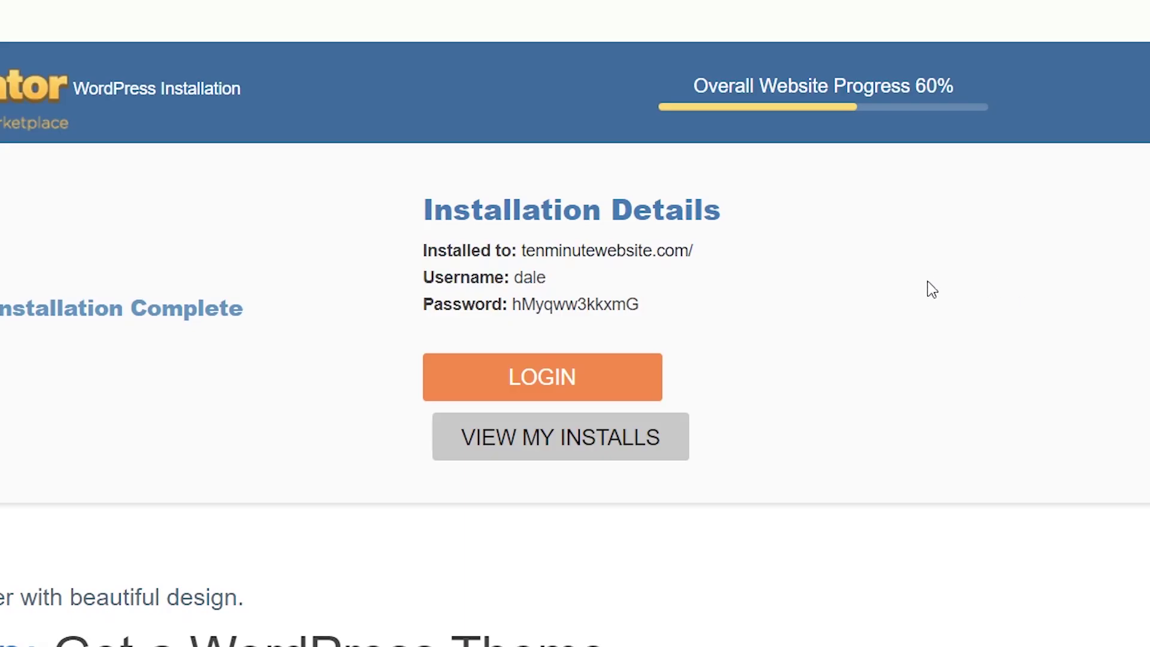
click(587, 374)
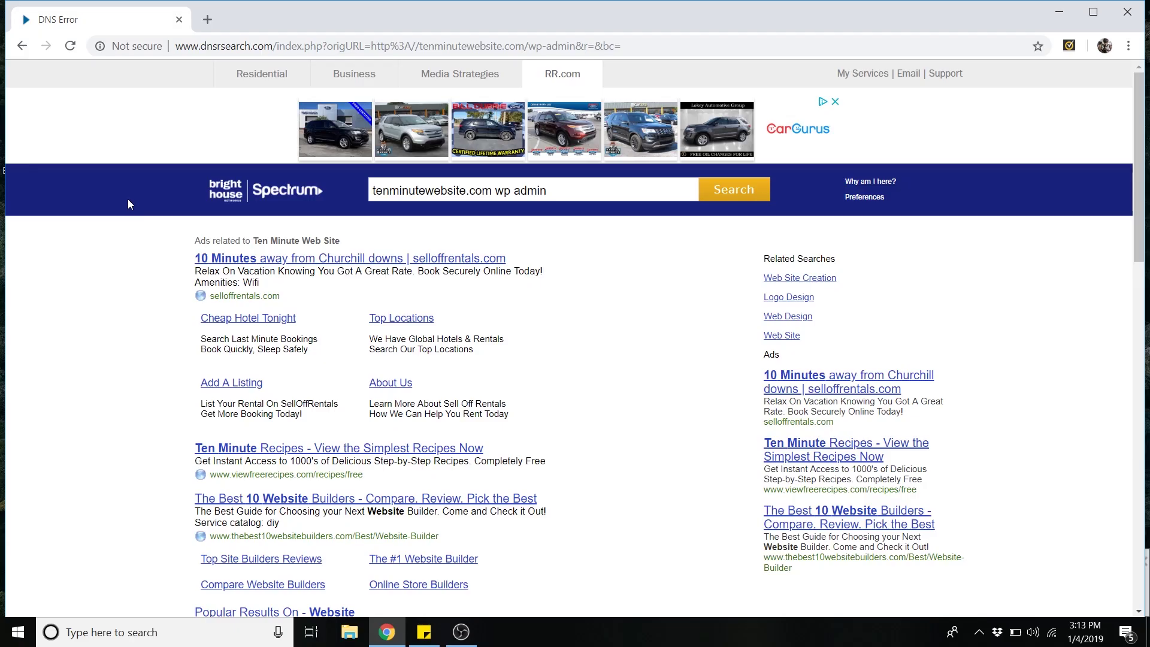
- Load tenminutewebsite.com in Chrome to see its Website Coming Soon page
click(284, 48)
text(t)
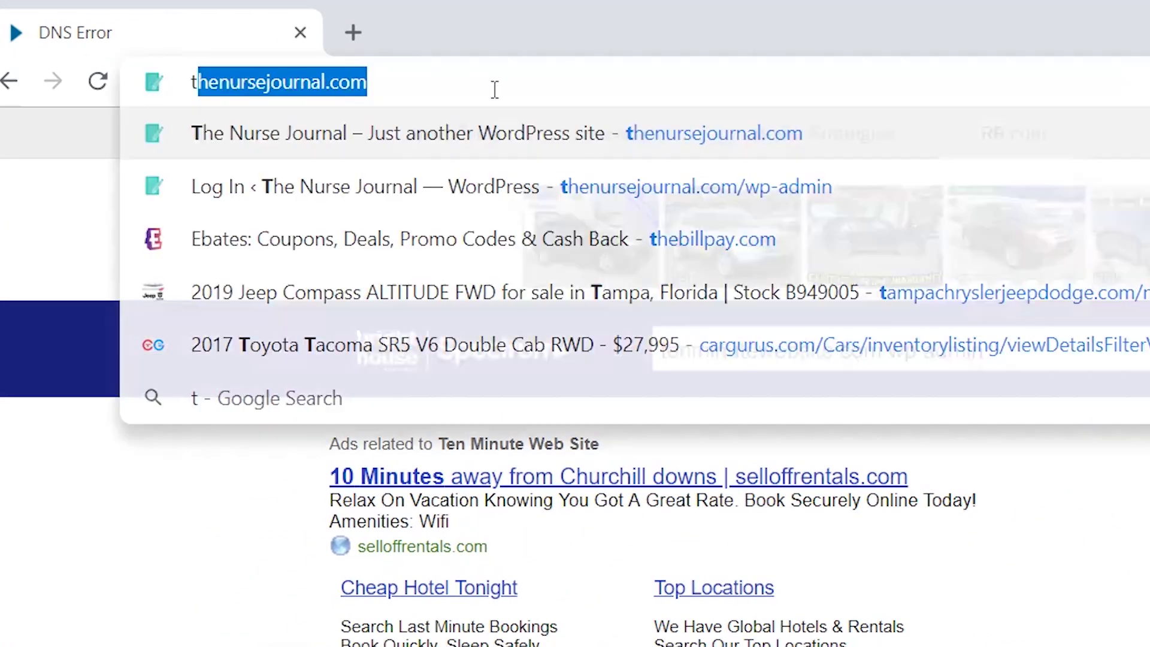
text(enminutewebsite.)
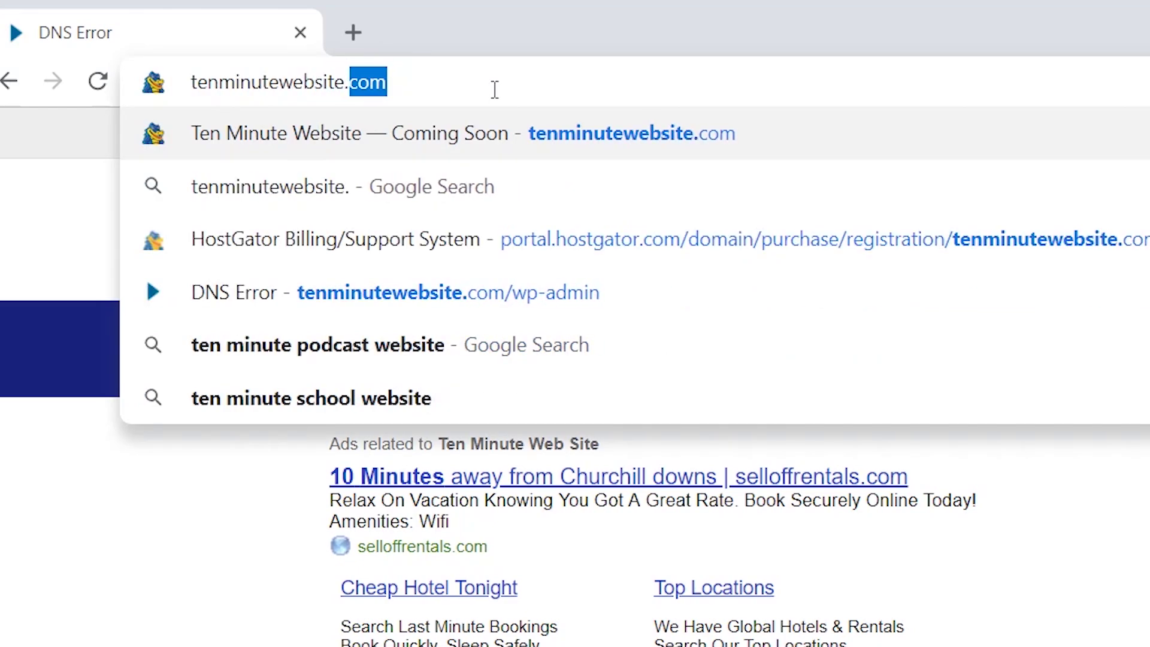
key(Return)
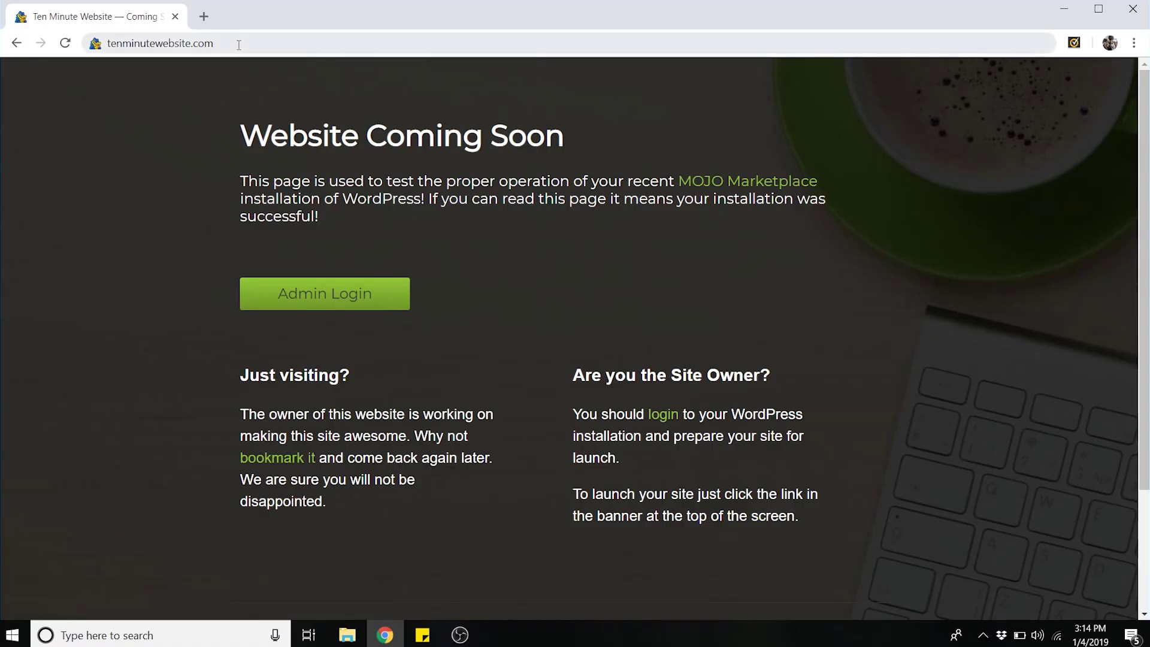
click(239, 45)
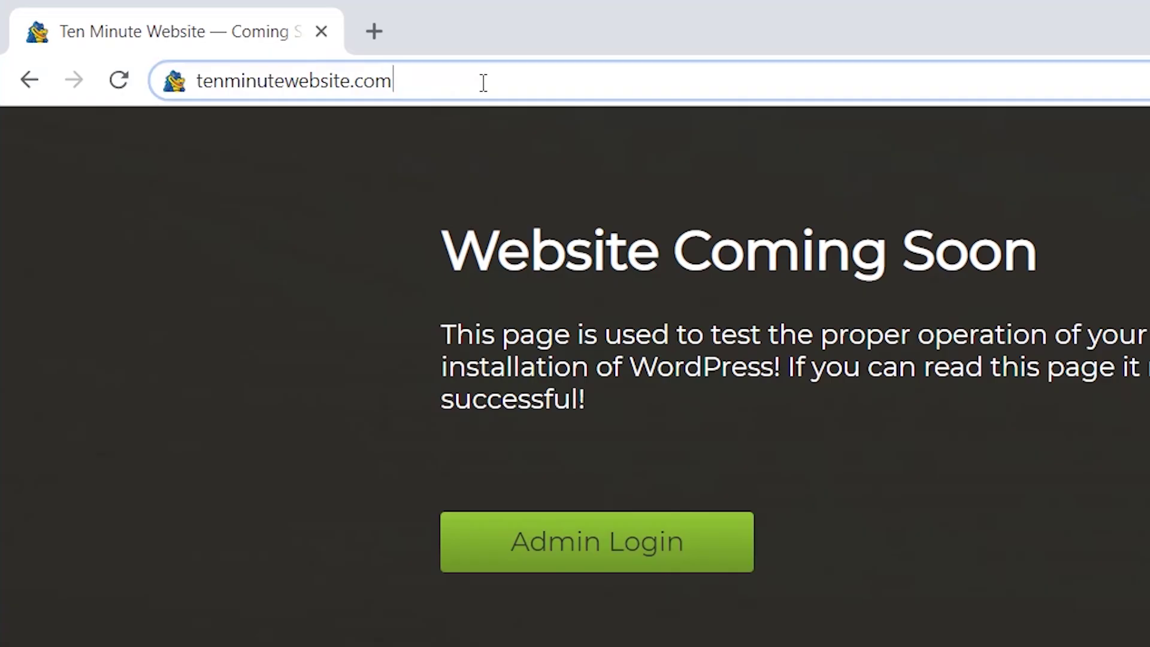
- Go to /wp-admin and log in with the admin username and the pasted password
text(/wp-admin)
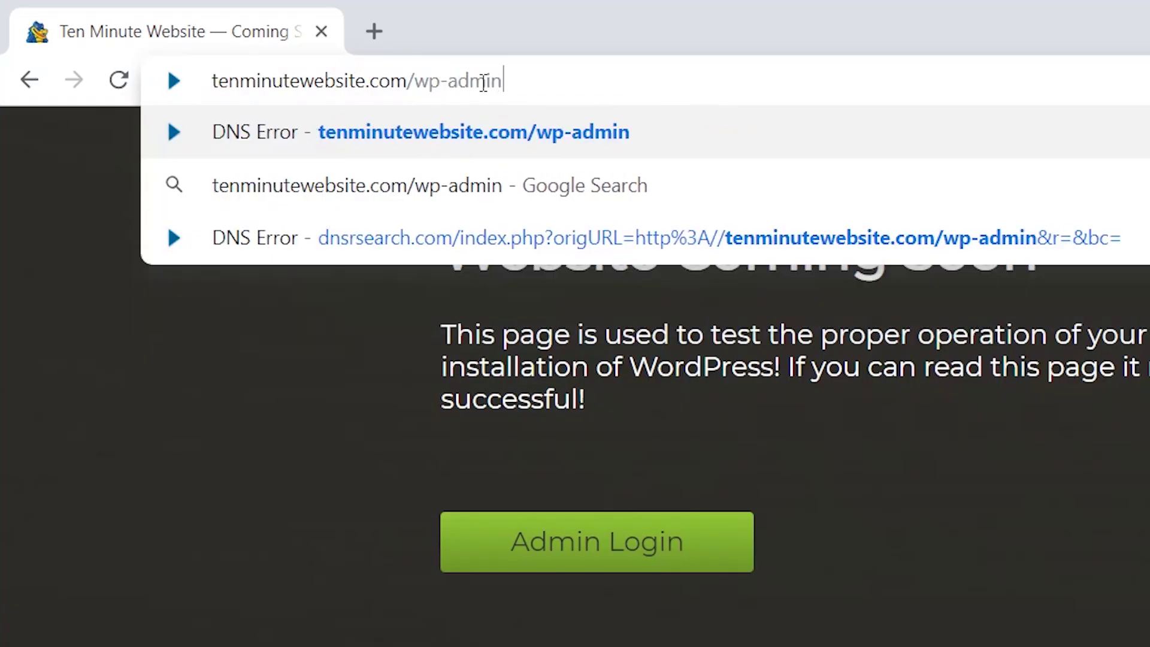
key(Return)
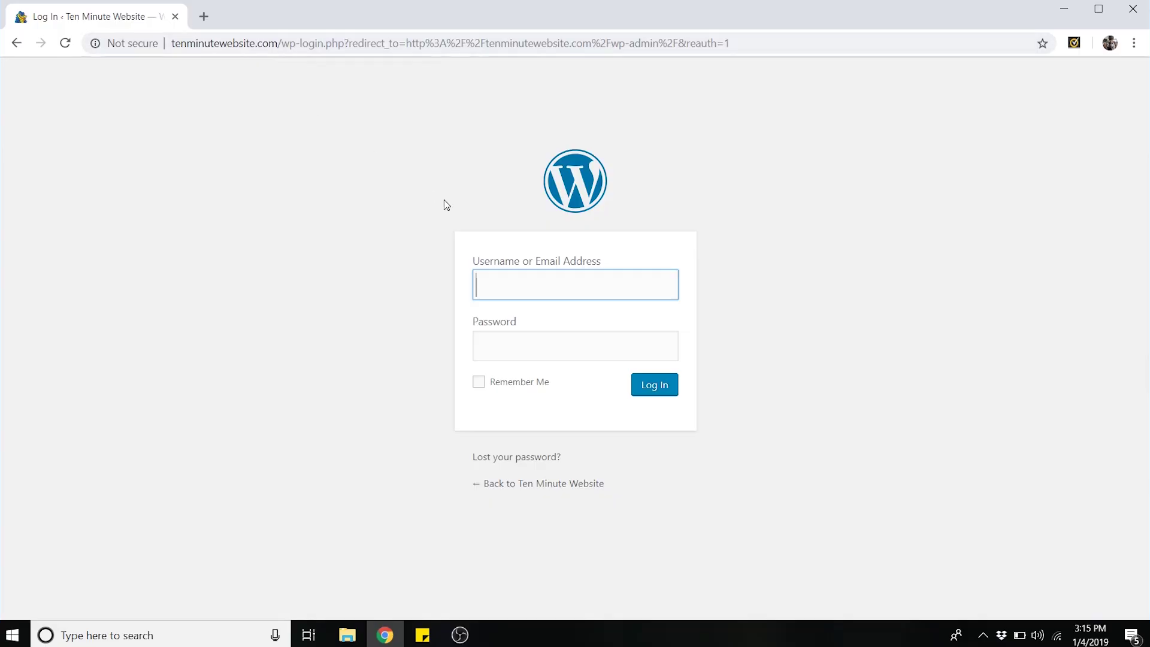
text(dale)
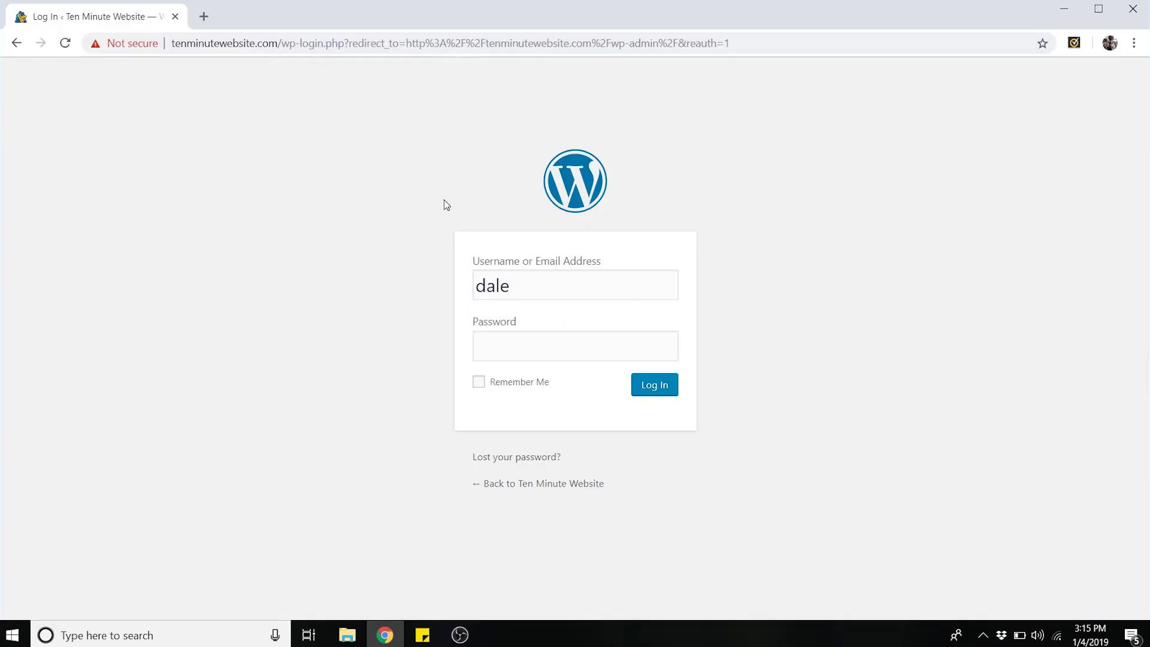
click(505, 348)
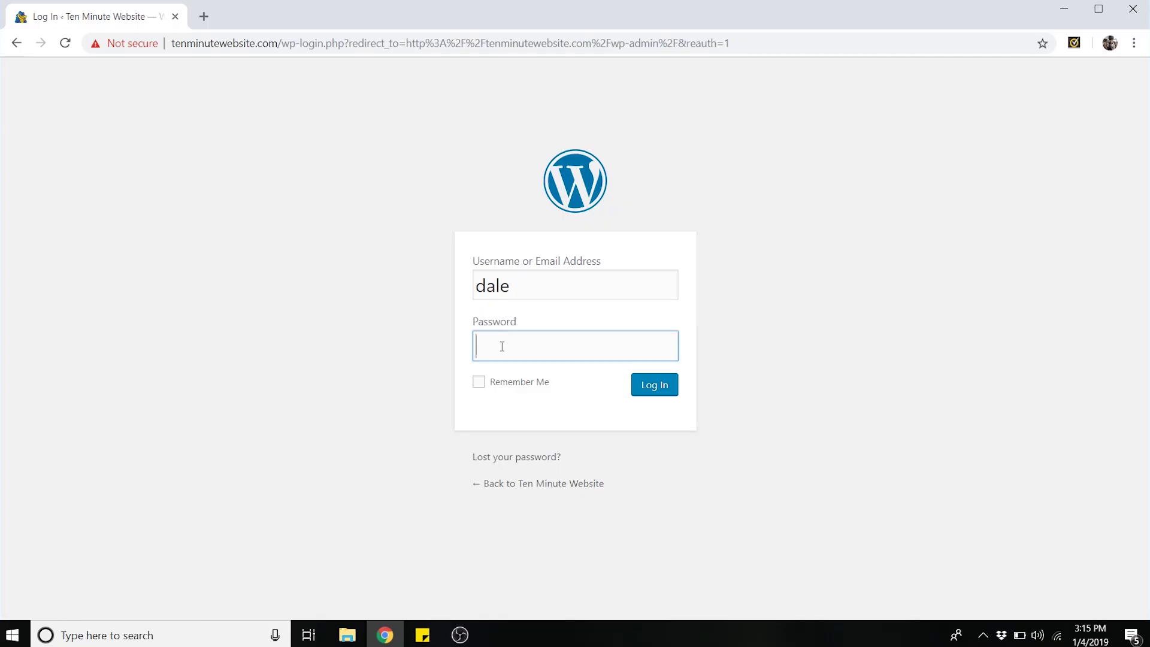
right_click(502, 346)
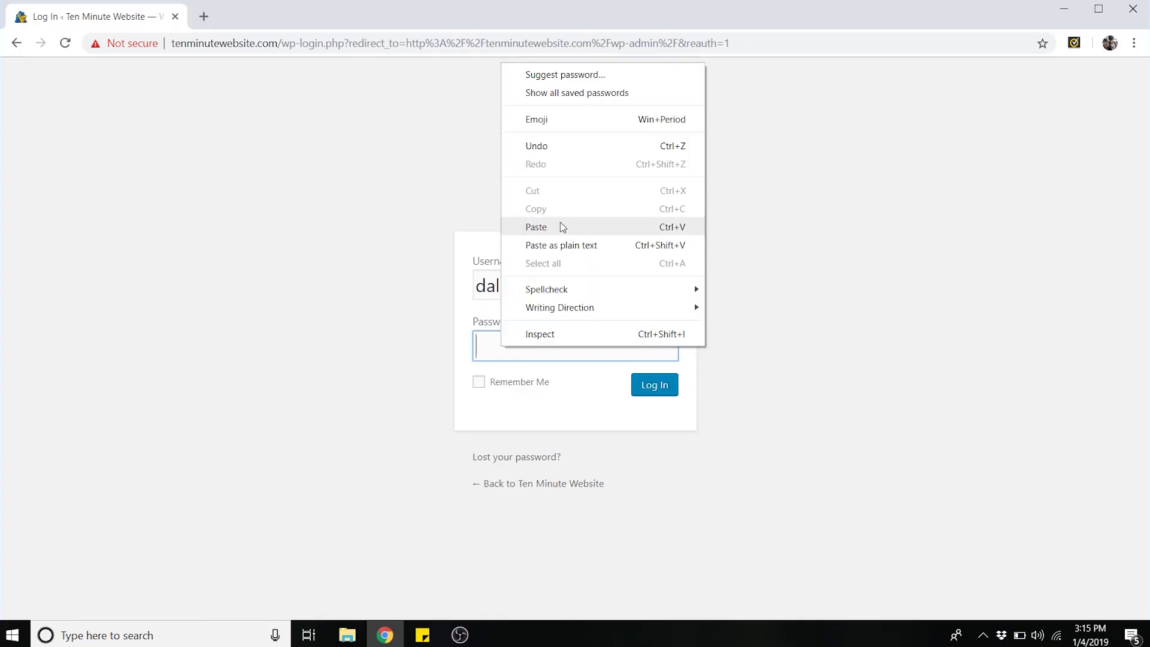
click(559, 226)
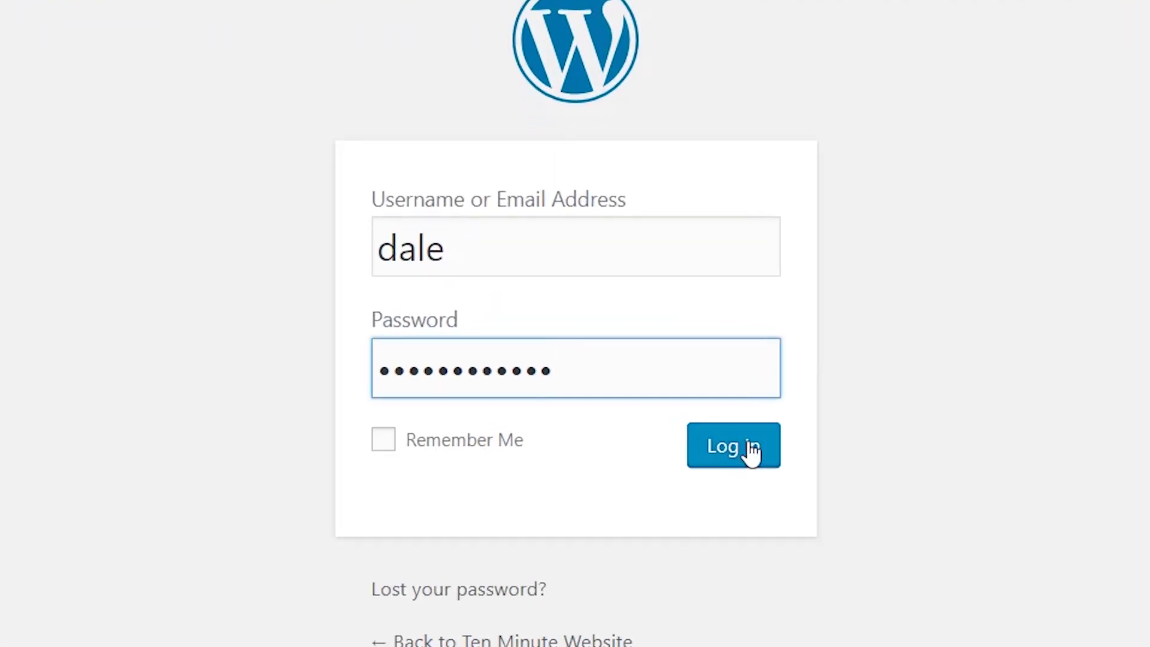
click(751, 450)
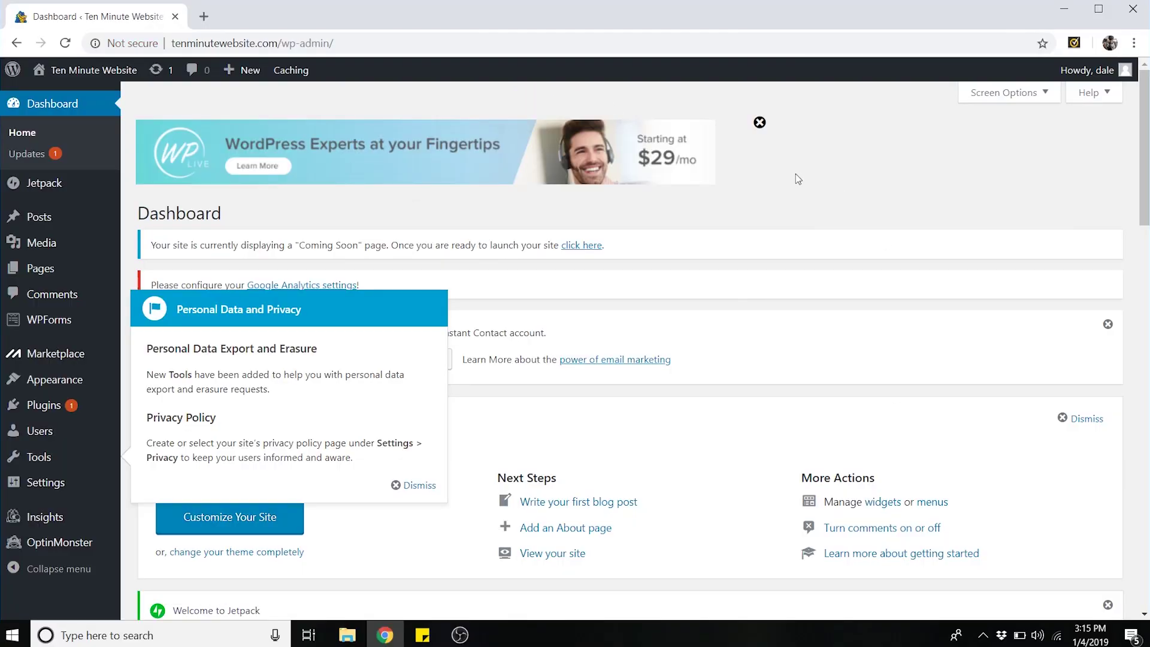
- Dismiss the promo banner, privacy popup, welcome panel and WPForms notice, then open All Users
click(759, 122)
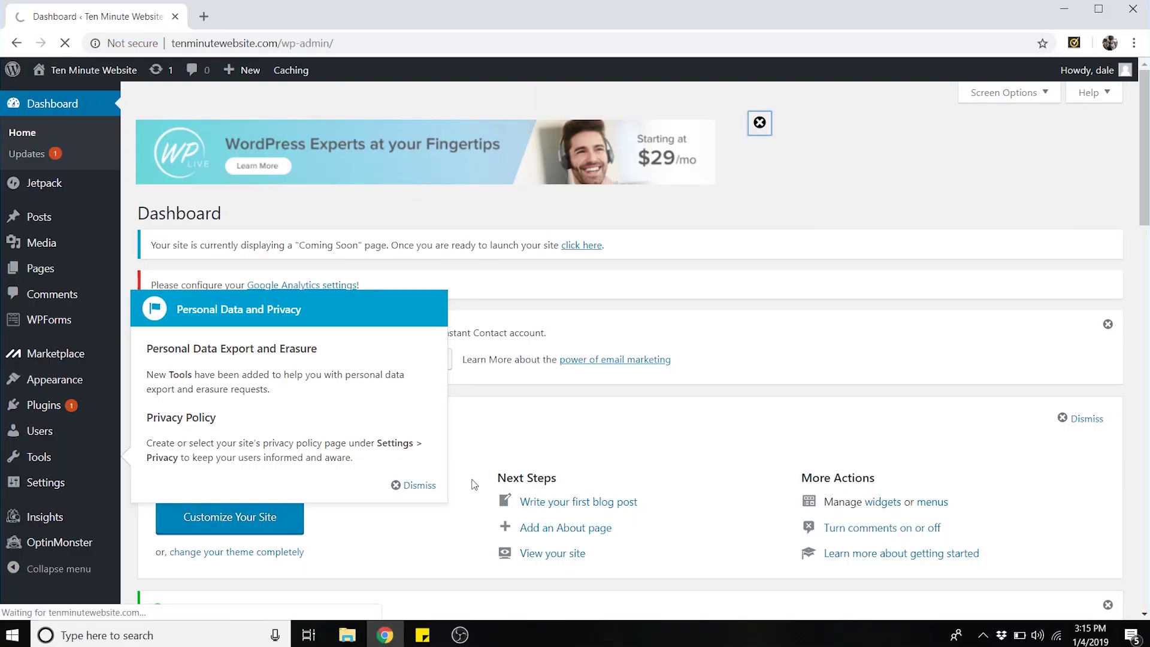
click(414, 486)
click(1108, 325)
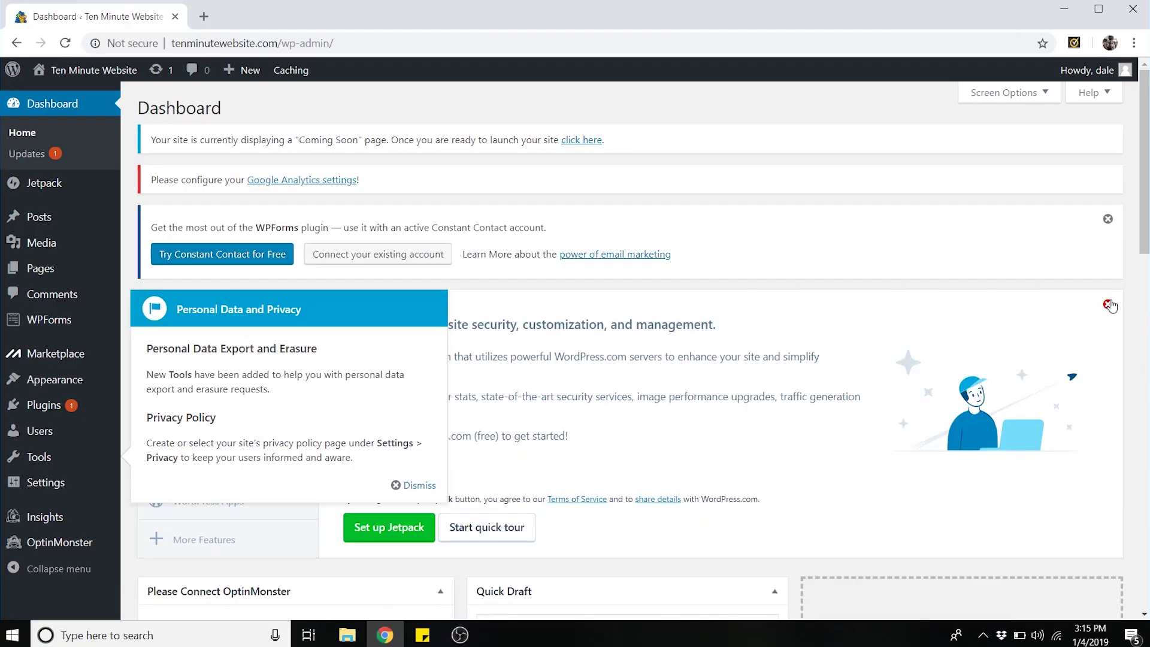
click(413, 484)
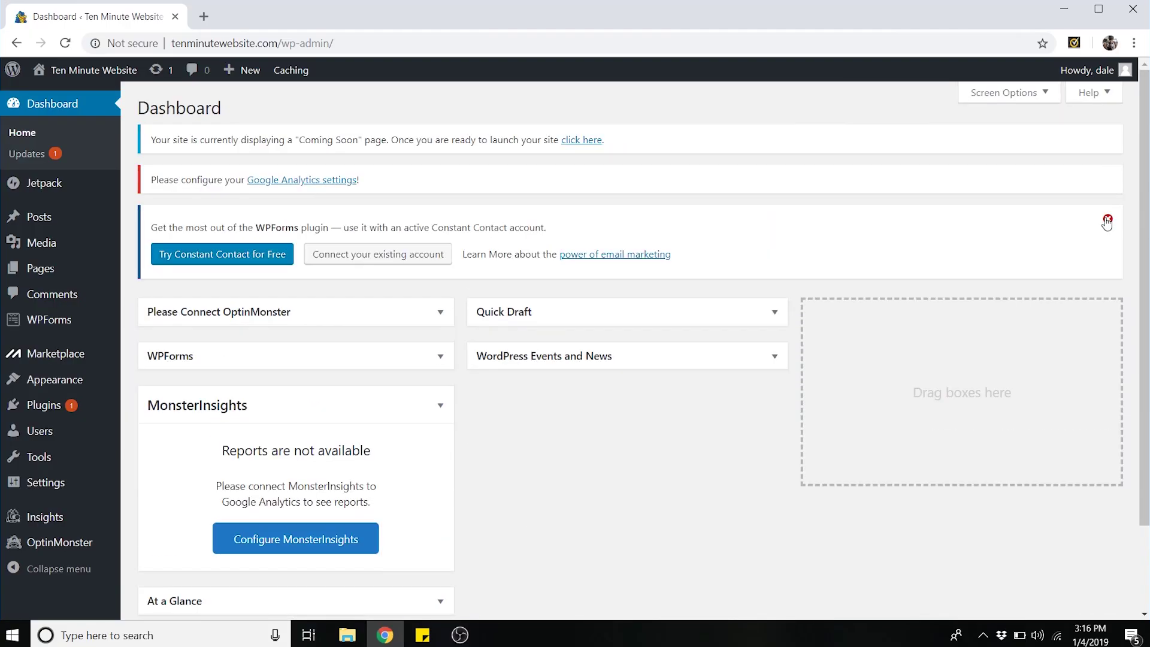
click(1107, 220)
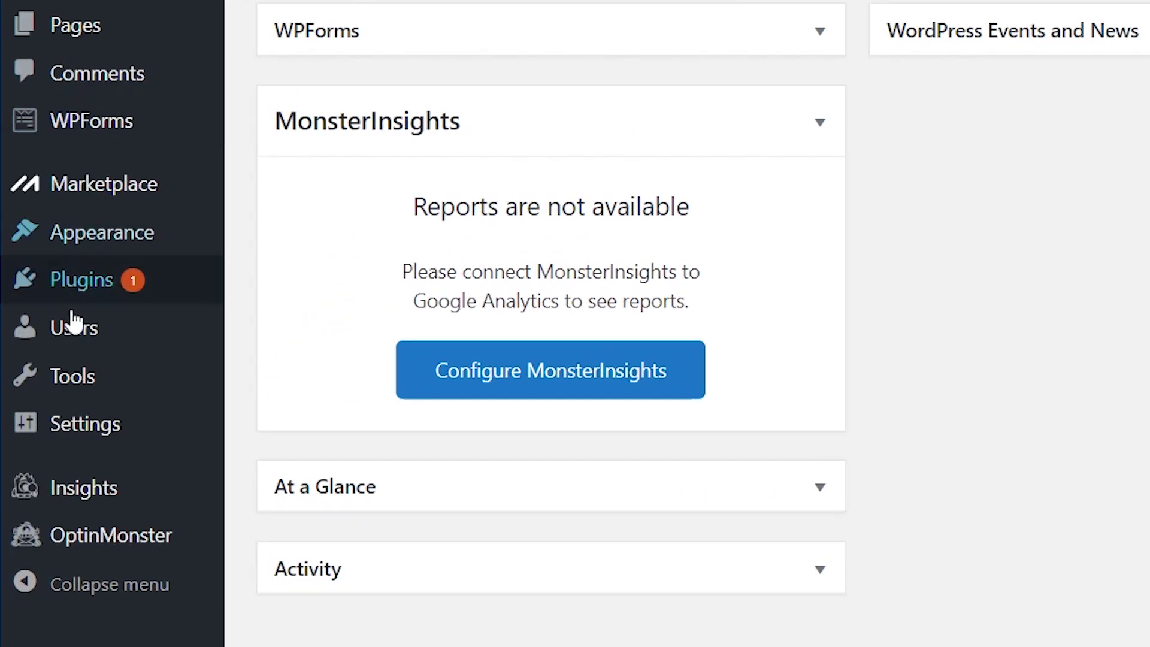
mouse_move(36, 438)
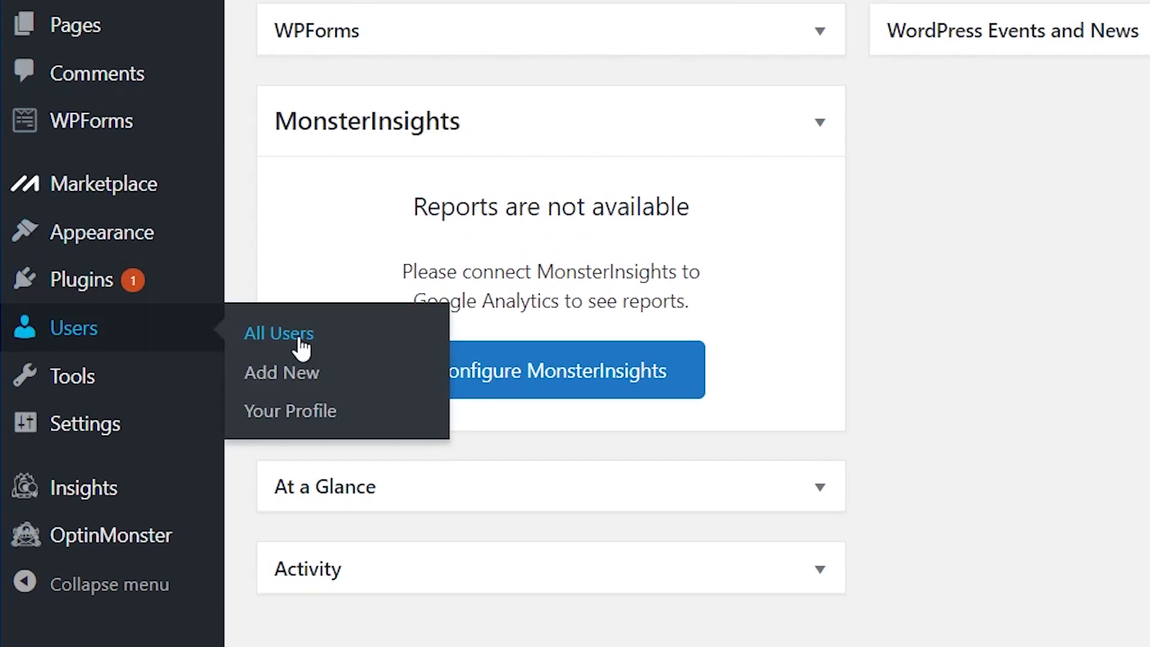
click(301, 339)
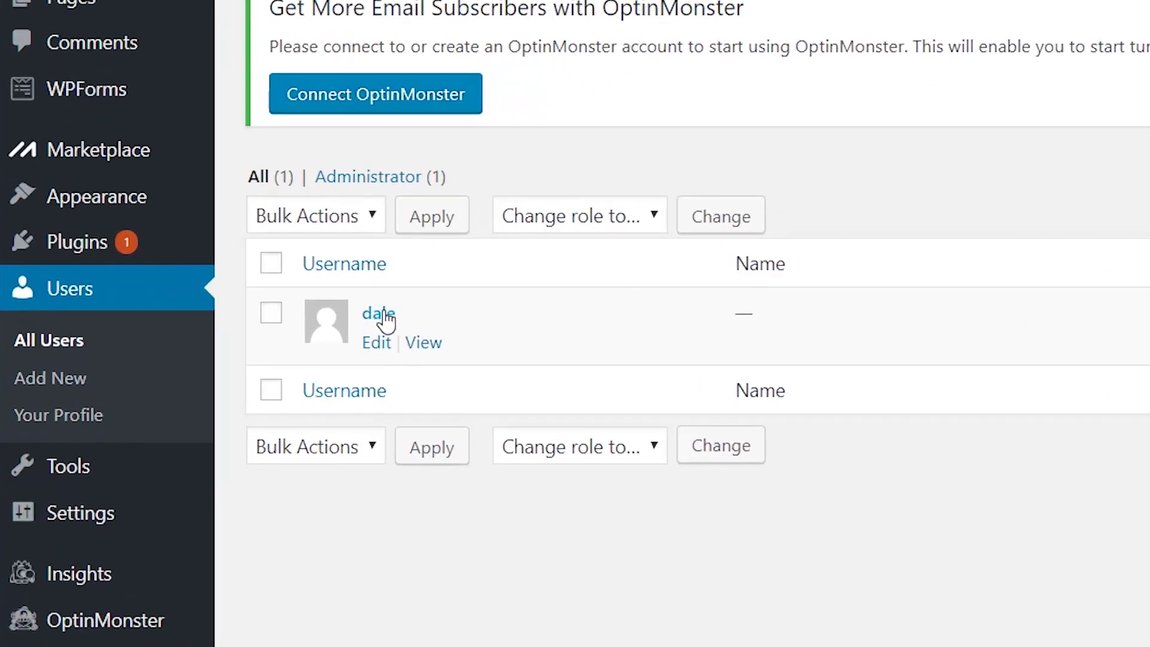
- Replace the suggested password with a new strong password on the administrator profile and update it
click(383, 314)
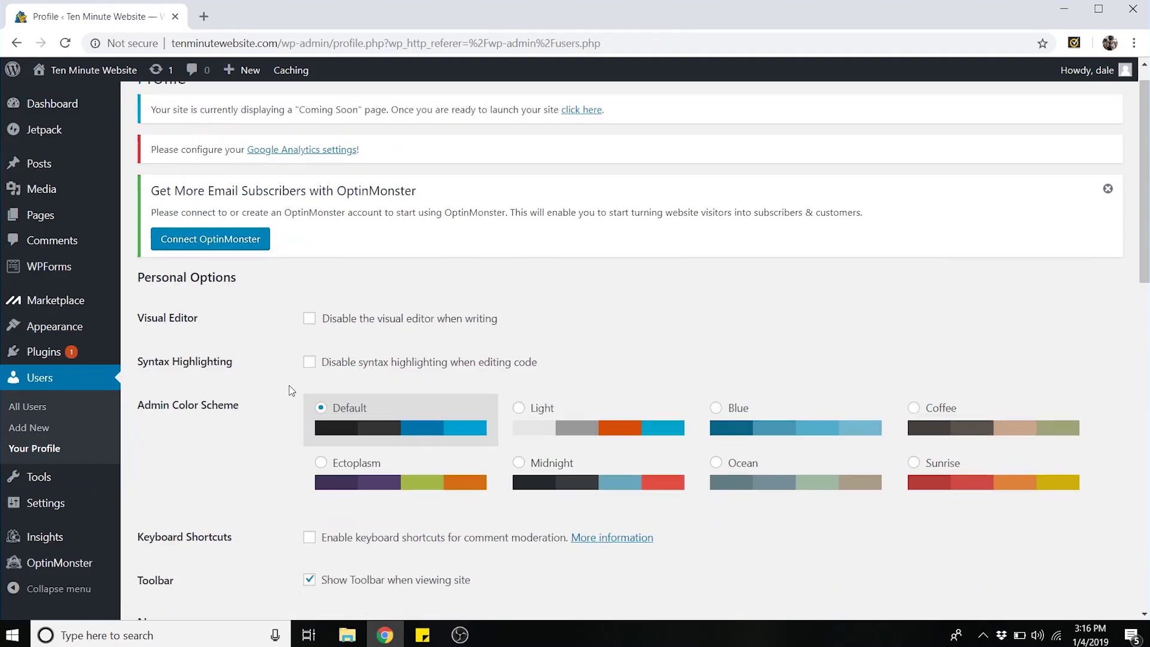
scroll(292, 391, down, 15)
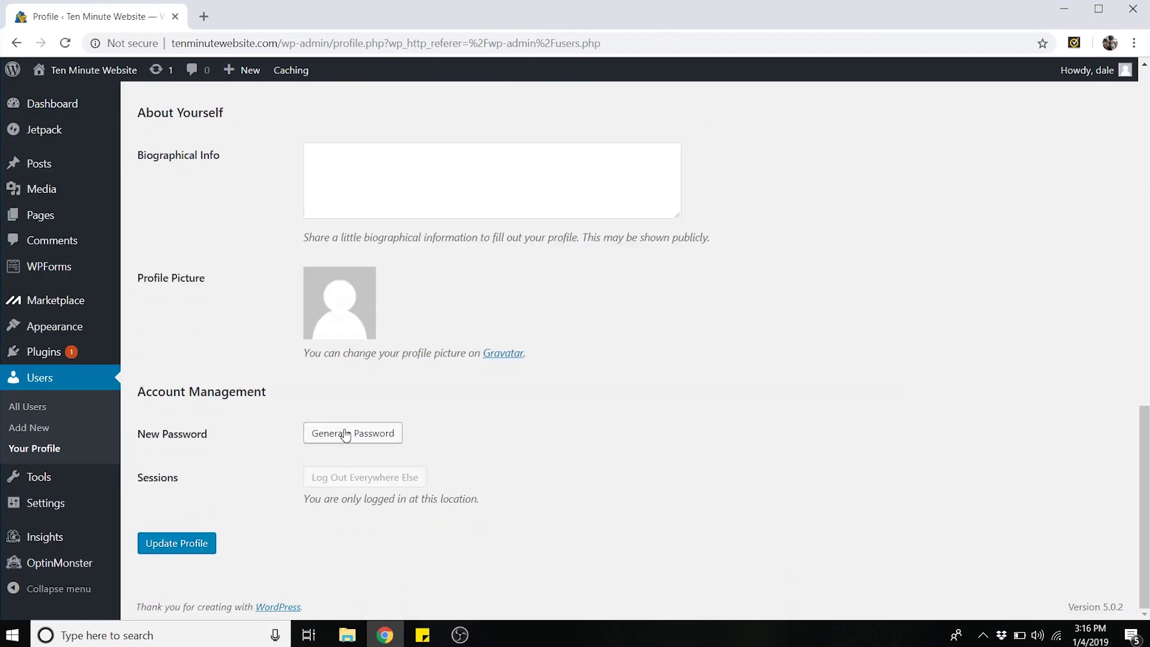
click(345, 436)
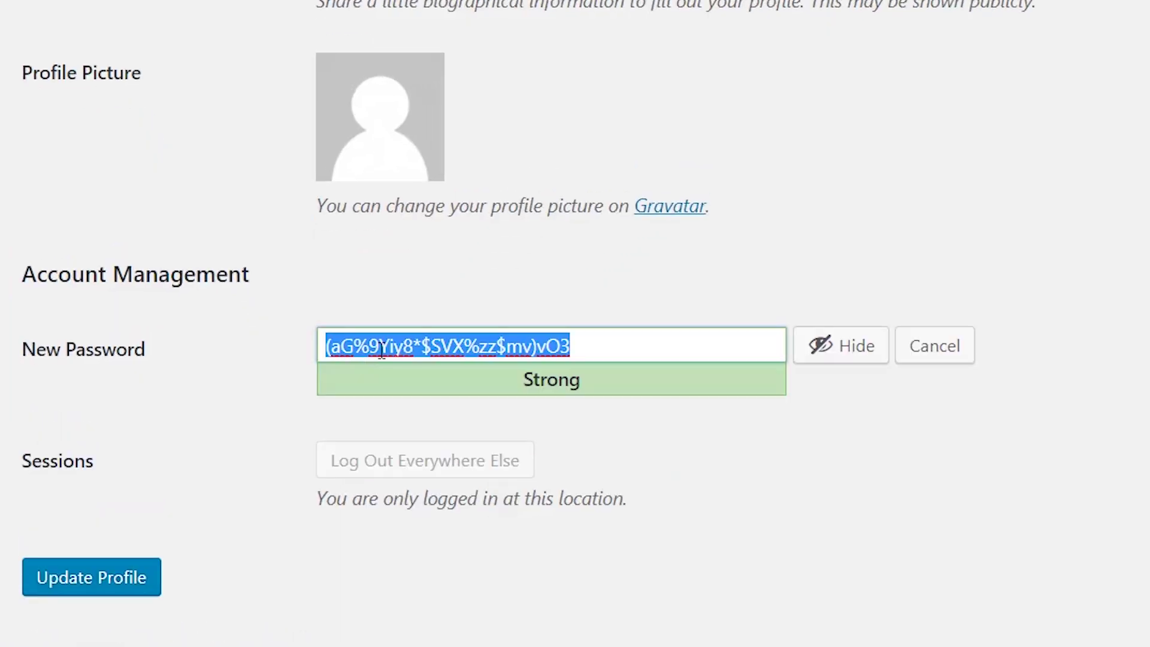
key(BackSpace)
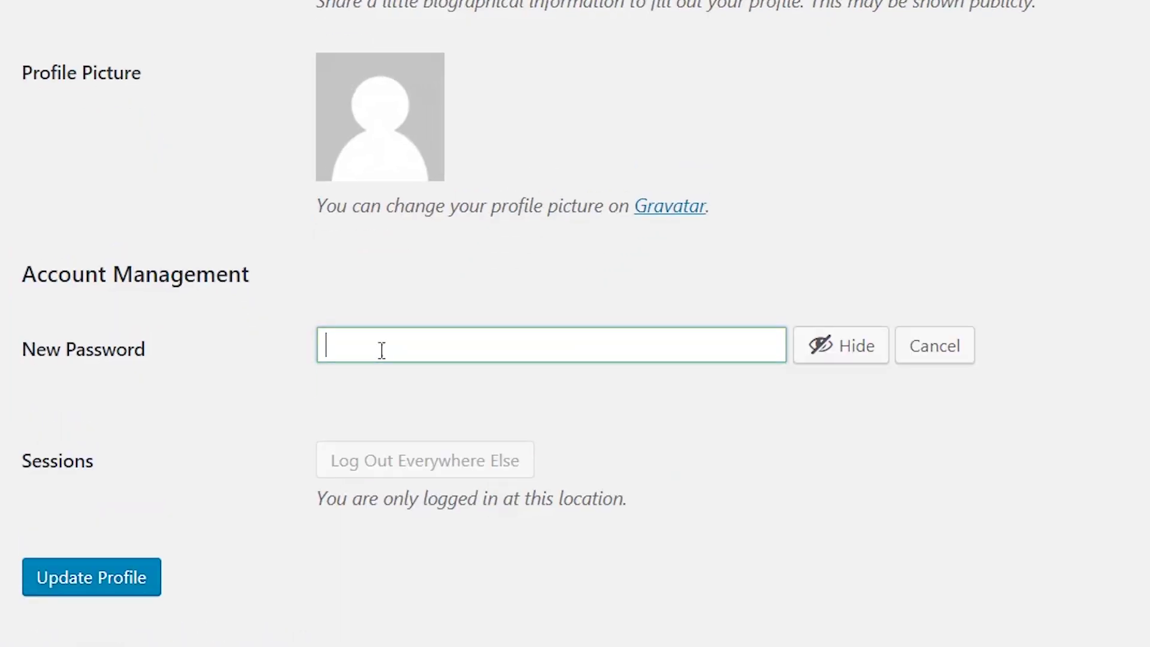
click(828, 359)
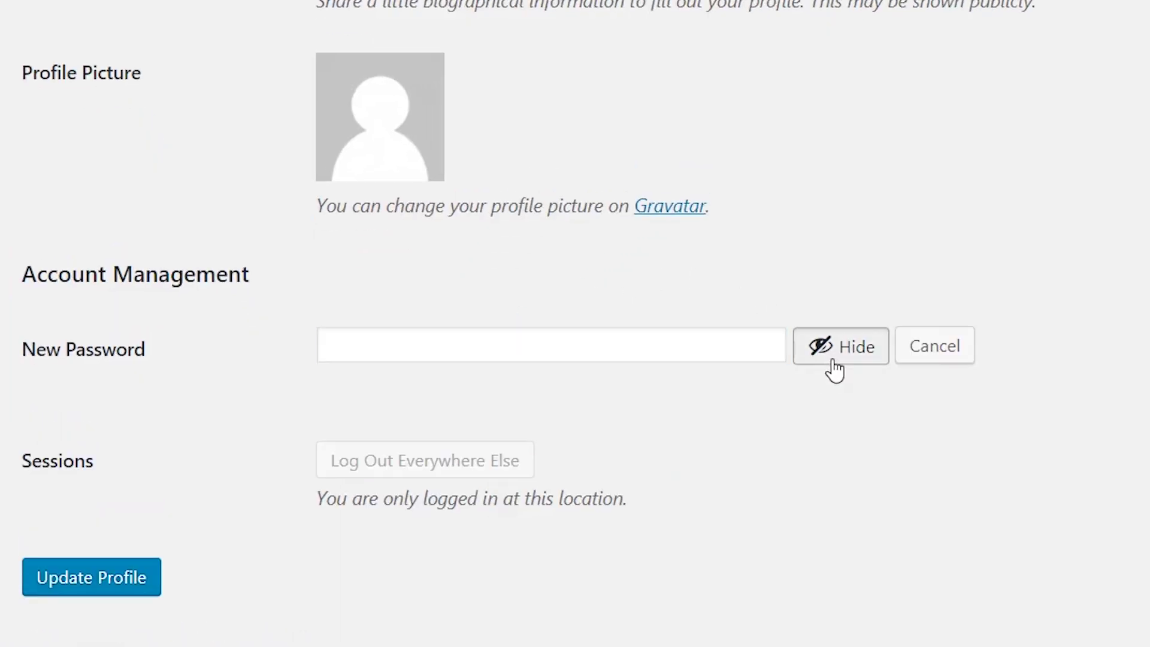
text(••••••••••••••)
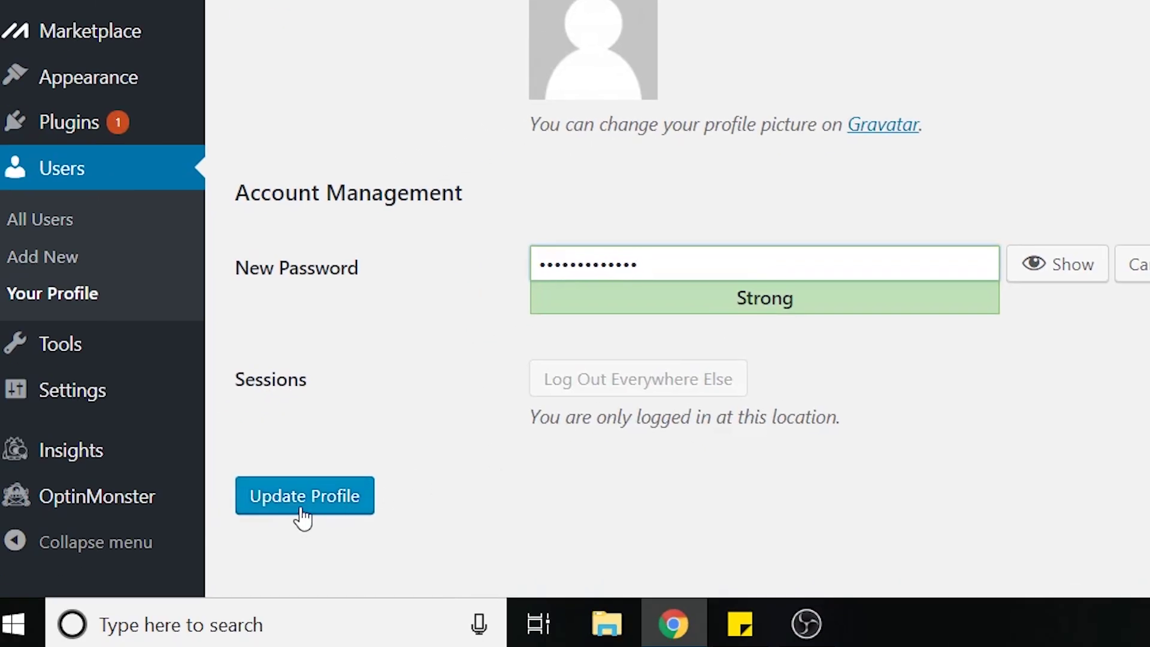
click(304, 514)
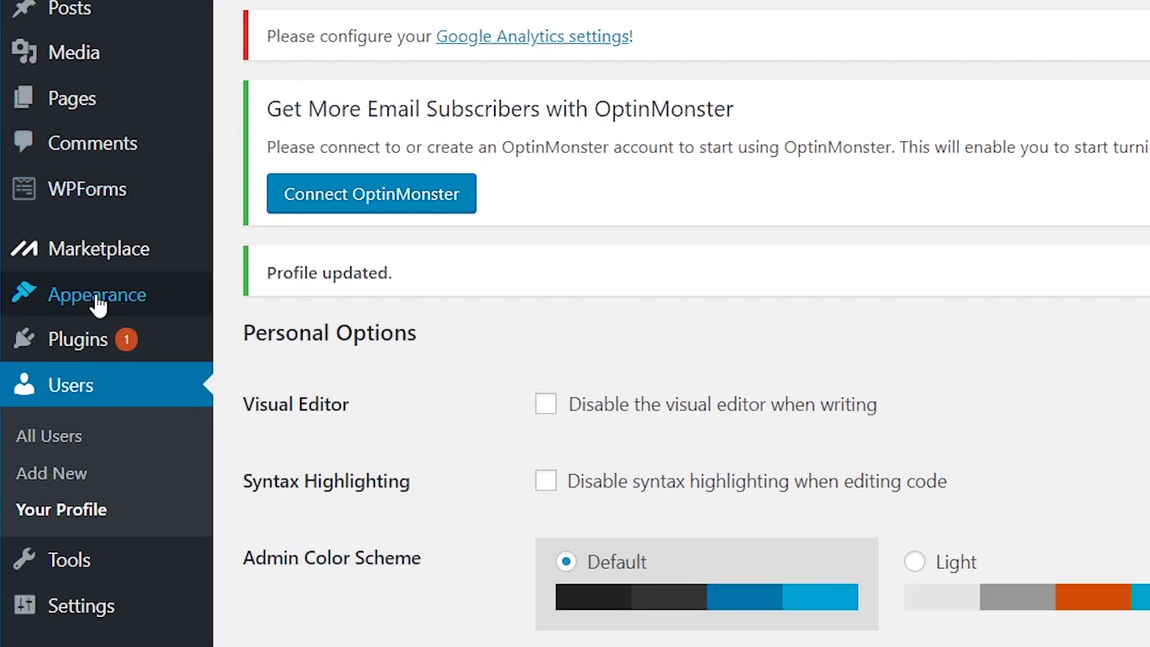
mouse_move(57, 332)
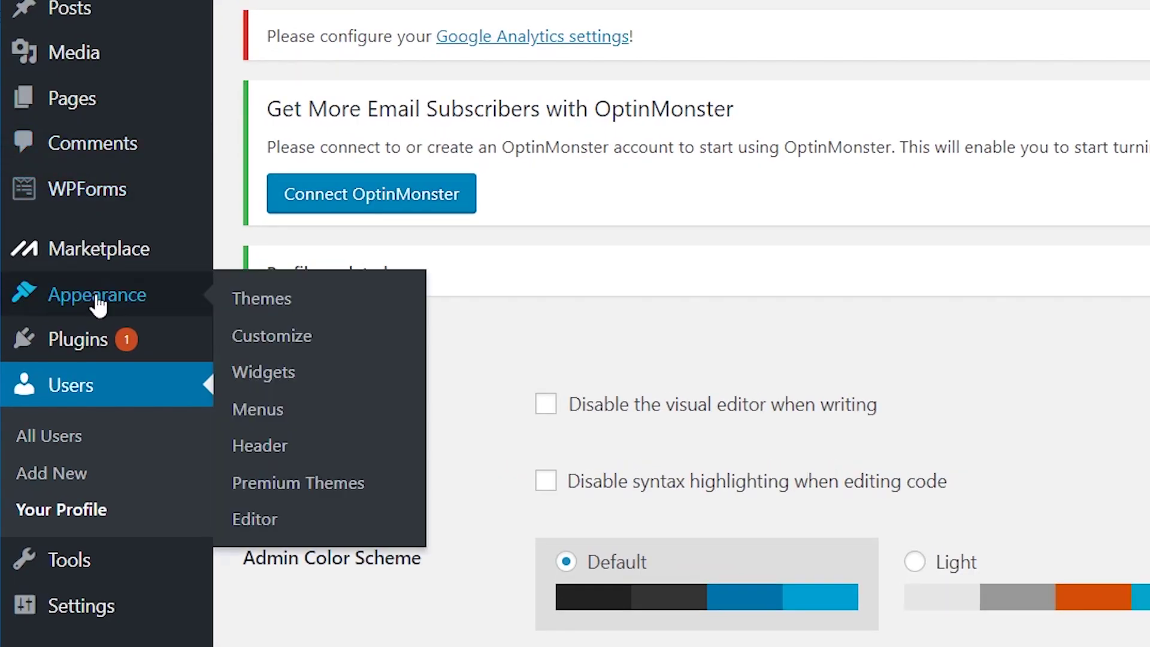
- Search the theme directory for 'oceanwp', then install and activate the OceanWP theme
click(270, 299)
scroll(326, 354, down, 5)
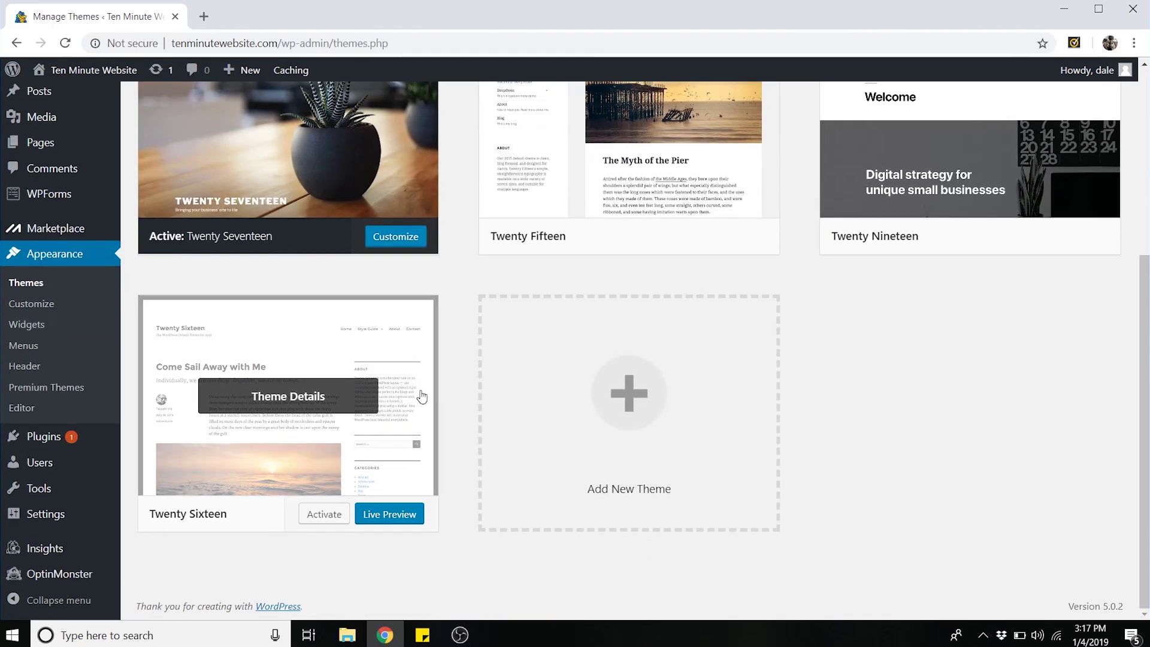
click(674, 355)
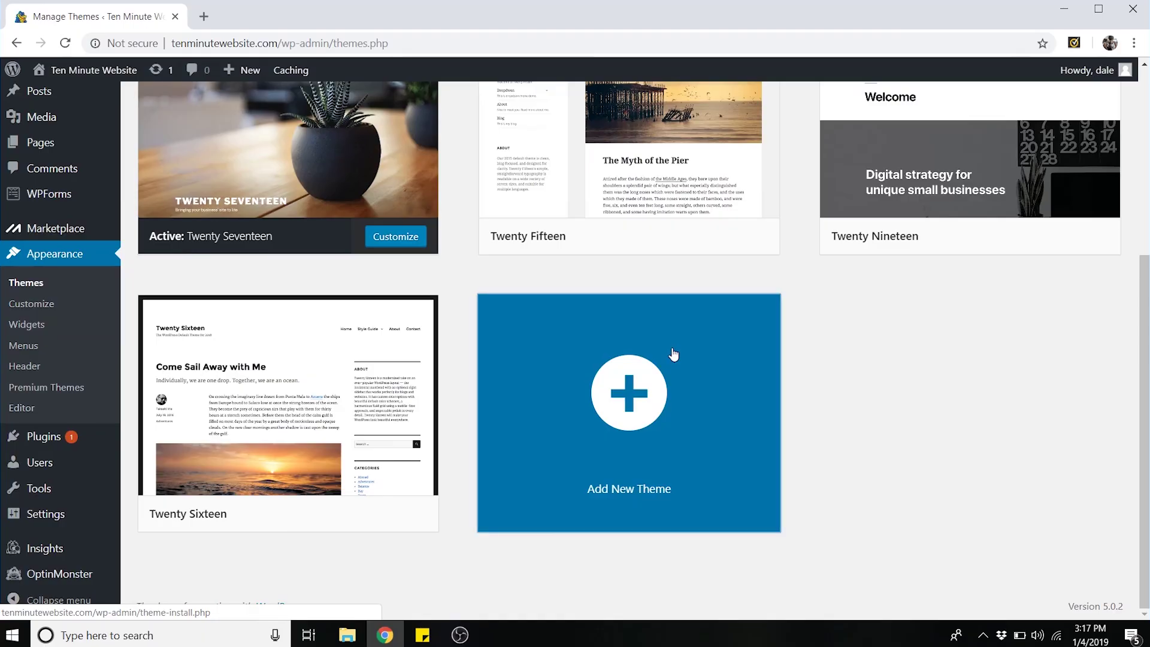
click(955, 330)
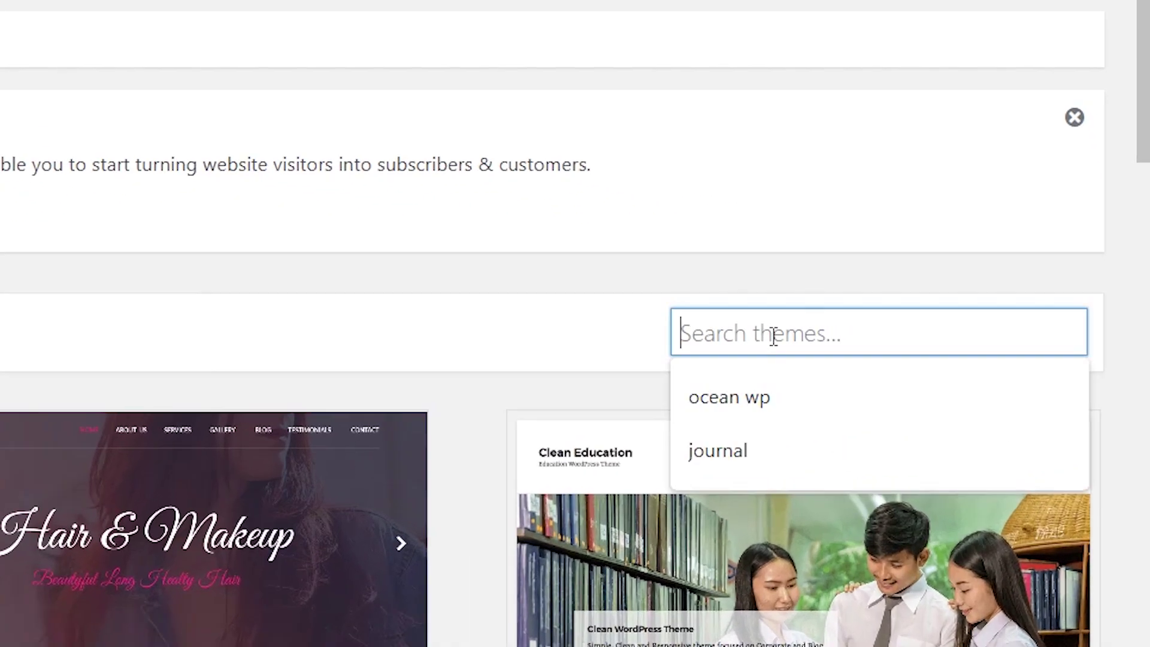
text(oceanwp)
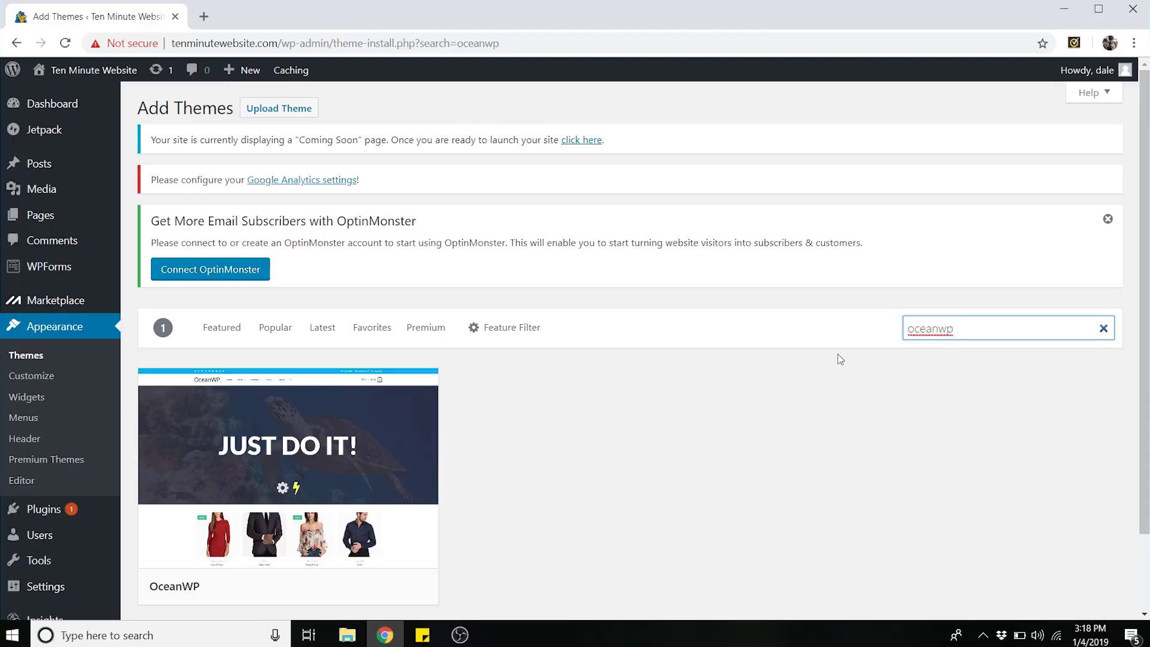
scroll(631, 365, down, 1)
mouse_move(373, 473)
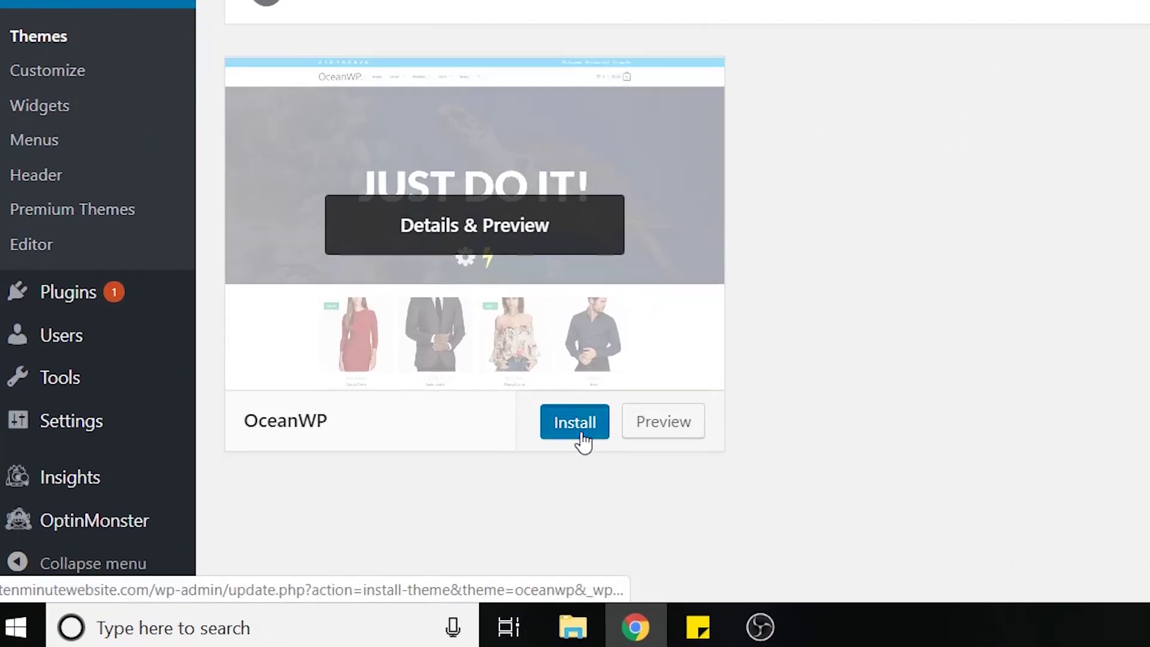
click(352, 516)
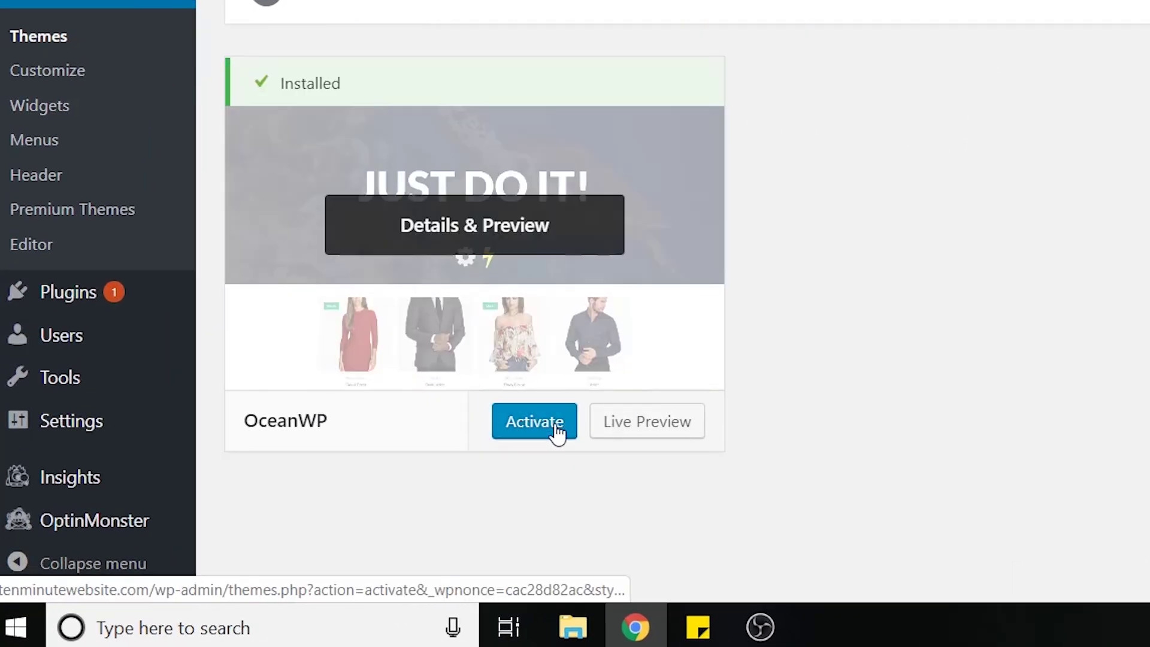
click(566, 436)
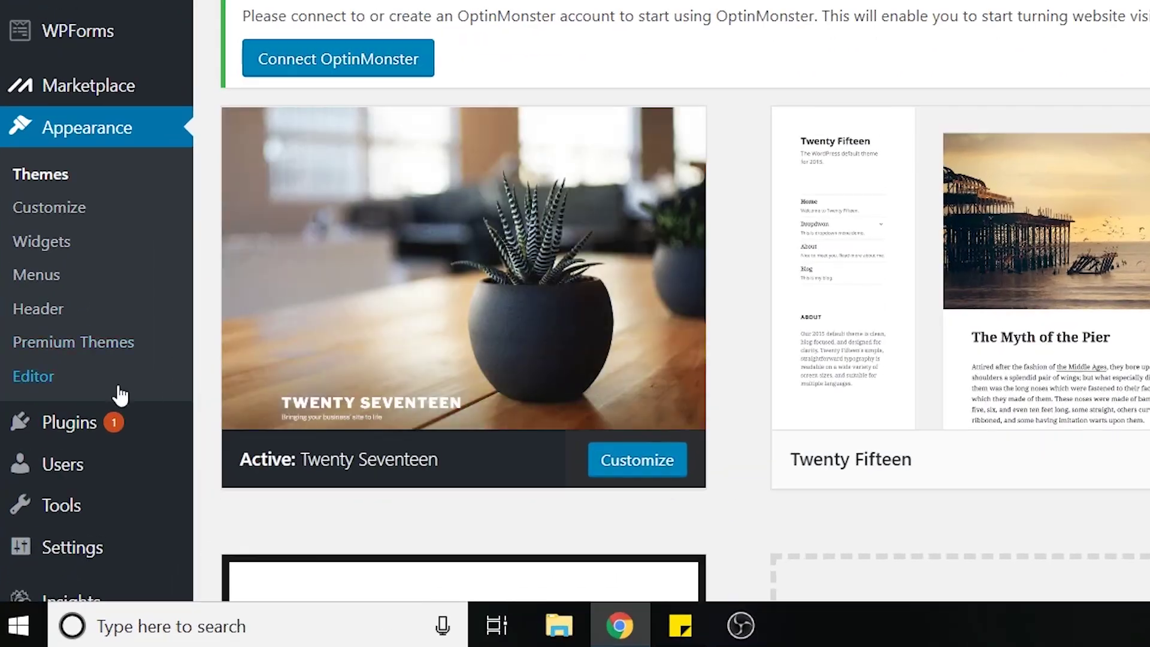
- Search for 'elementor', then install and activate the Elementor Page Builder plugin
mouse_move(62, 516)
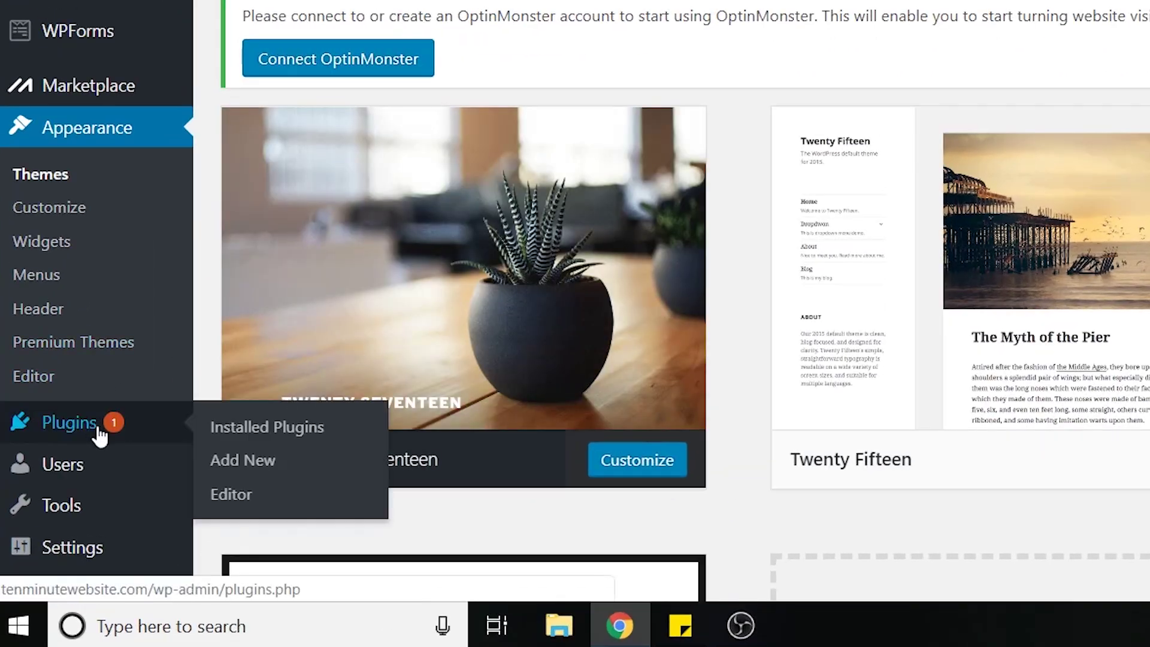
click(270, 469)
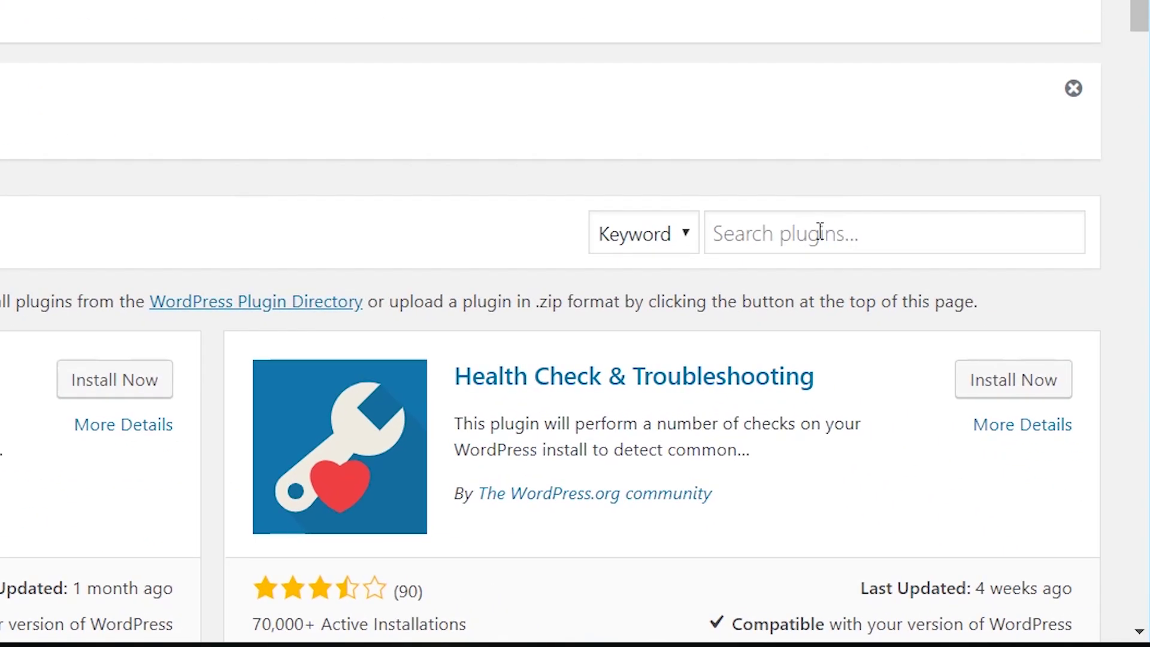
click(820, 233)
text(elementor)
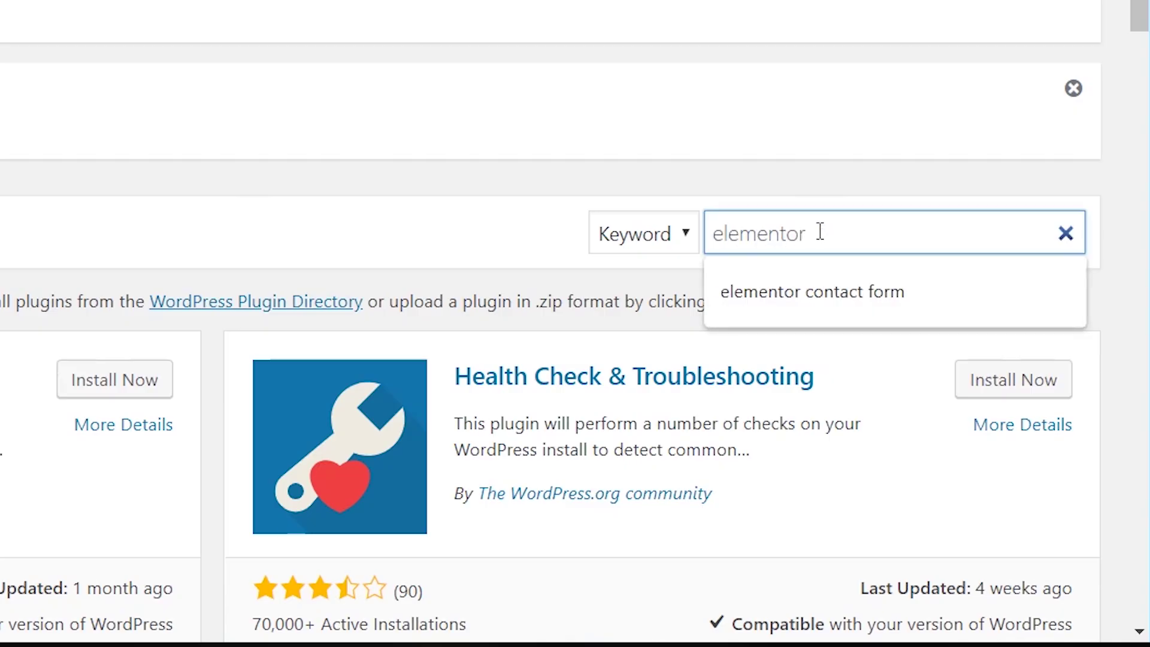
key(Return)
scroll(659, 348, down, 1)
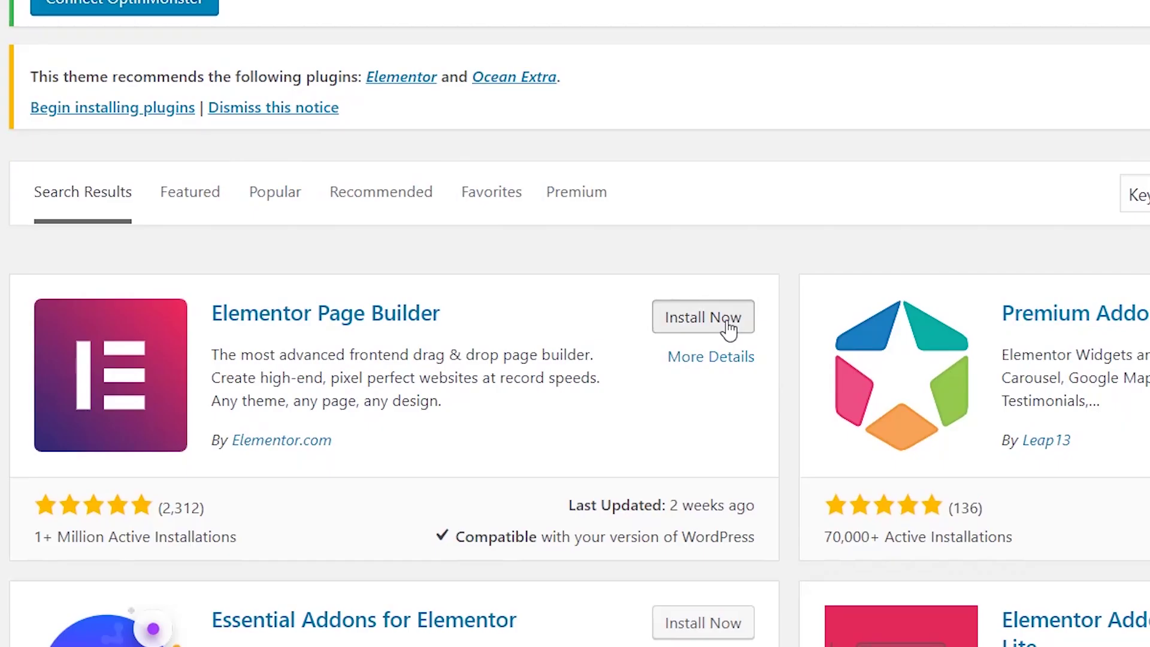
click(585, 322)
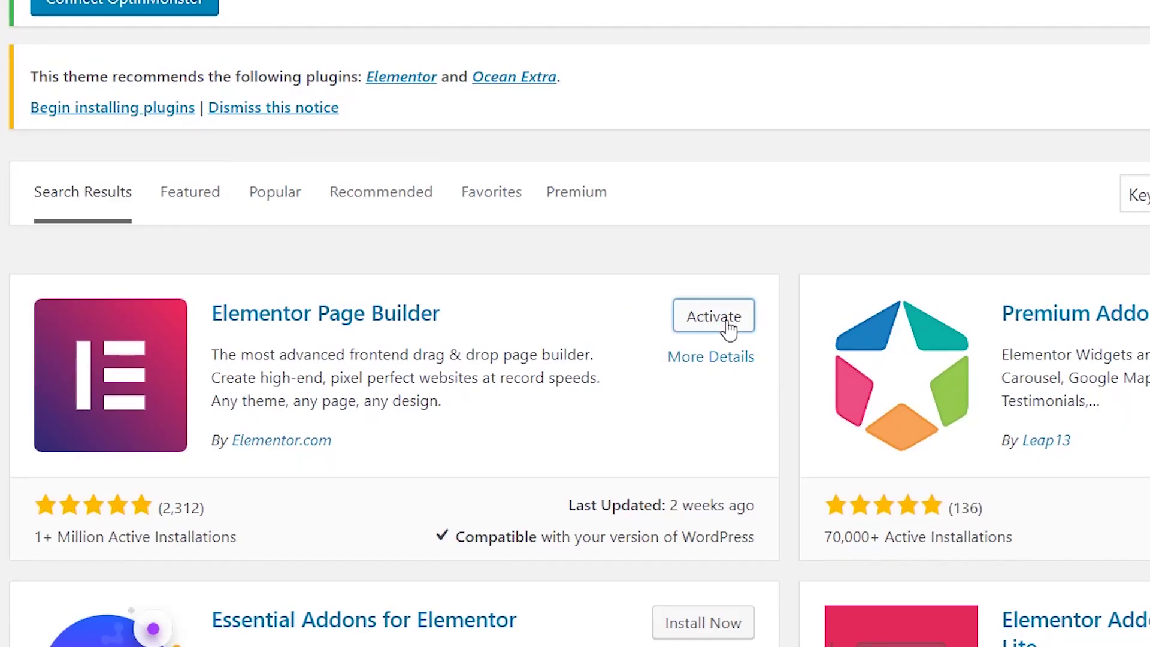
click(726, 322)
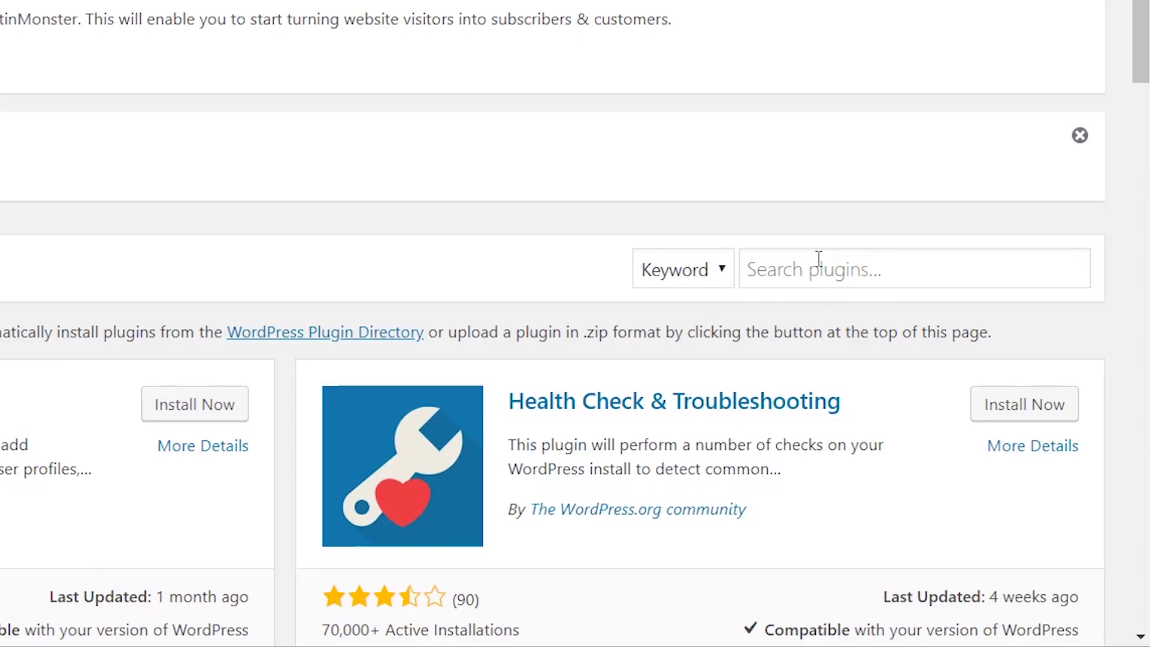
- Search for 'ocean extra', then install and activate the Ocean Extra plugin
click(951, 388)
text(ocean extra)
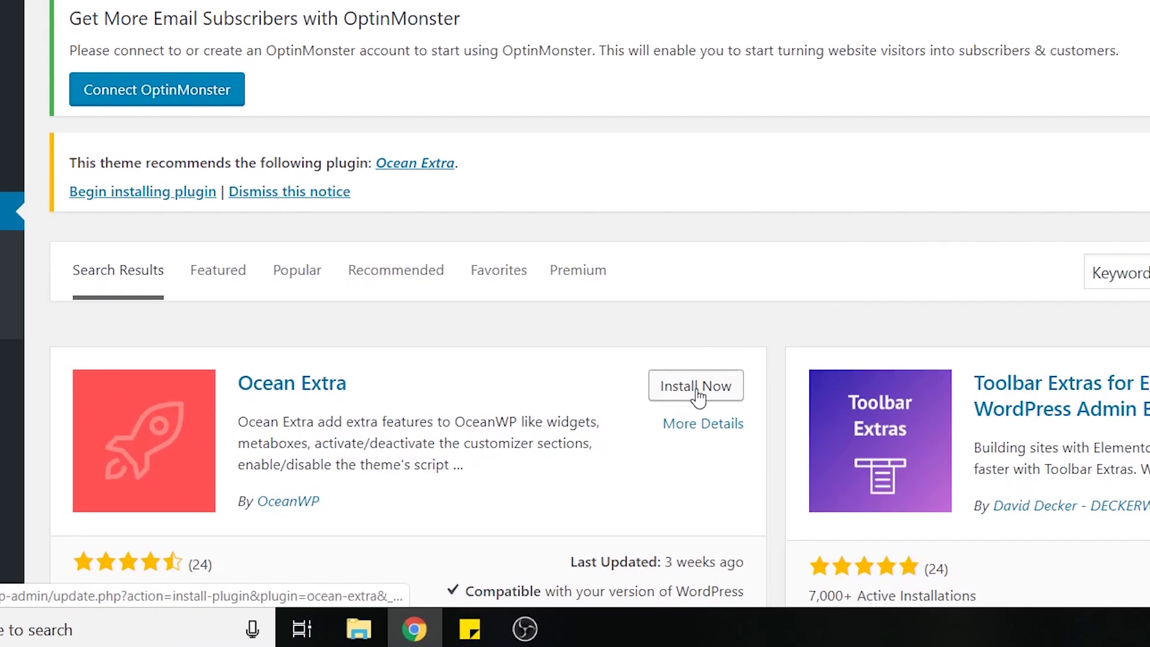
click(709, 395)
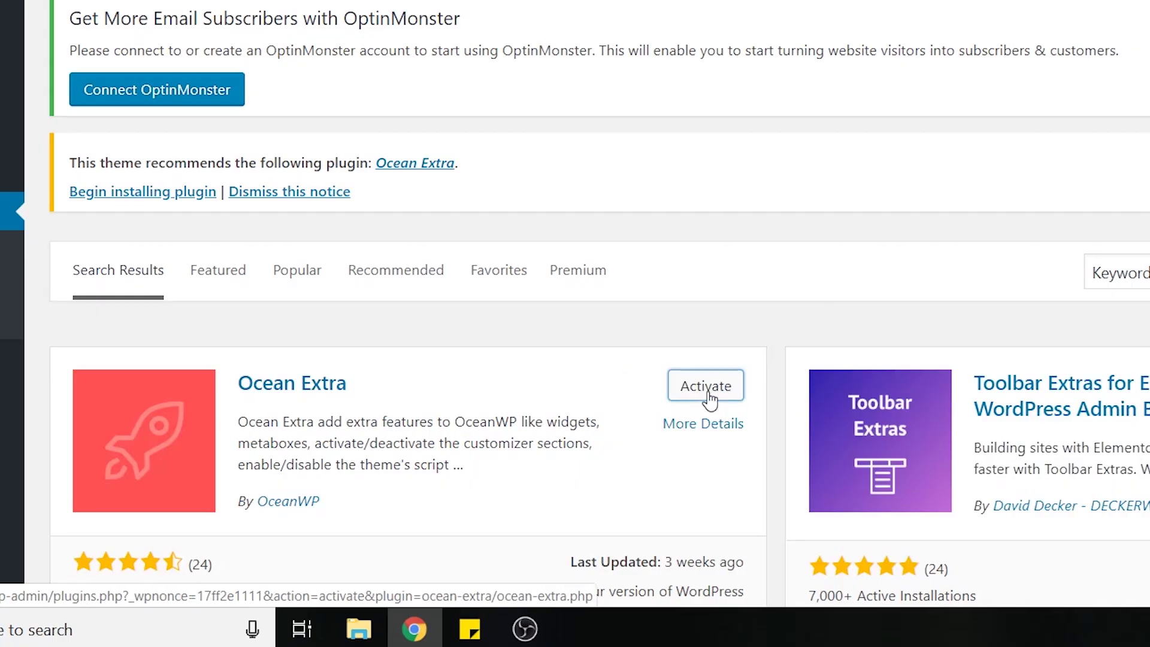
click(708, 388)
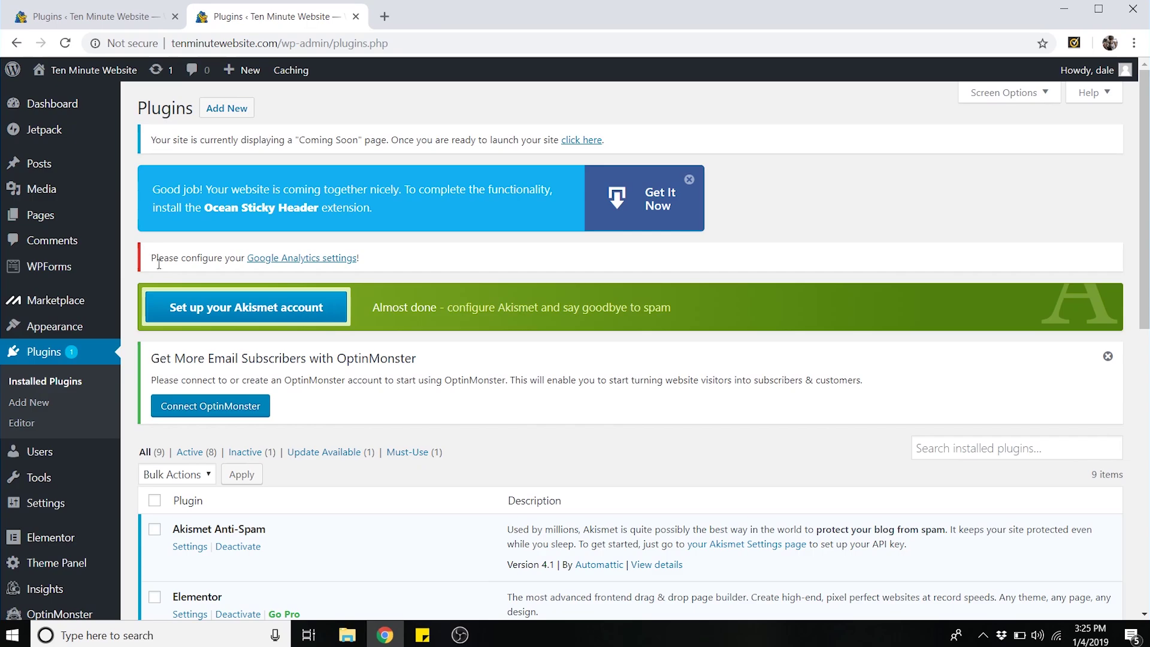
mouse_move(61, 218)
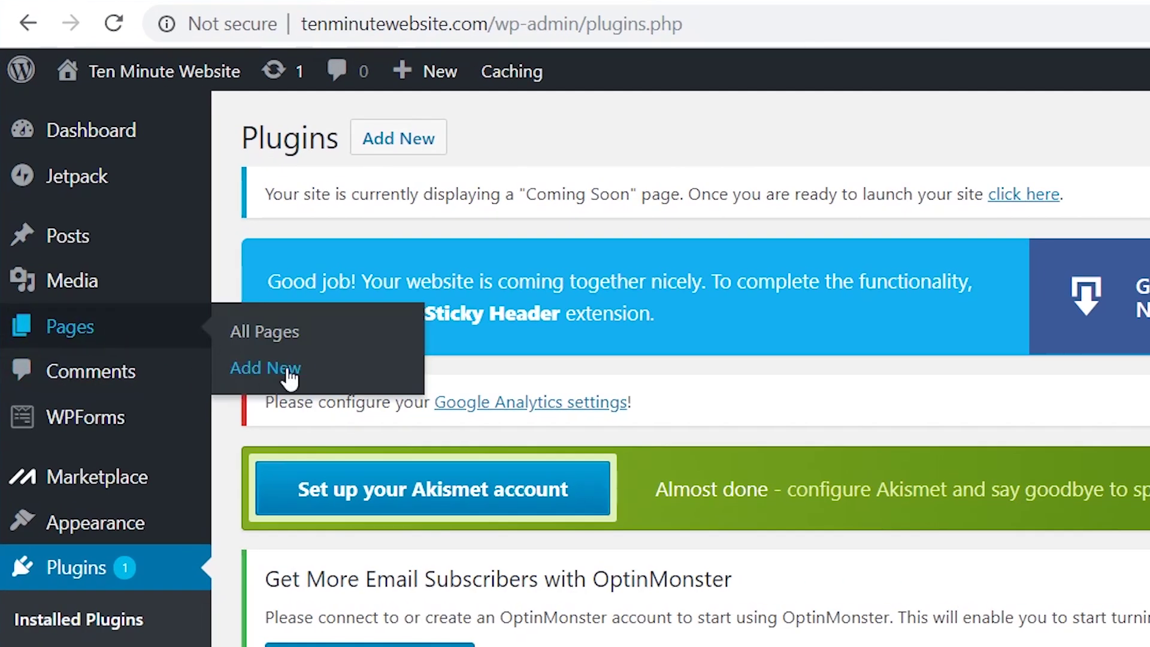
- Create a page titled 'Homepage' with a 100% Full Width layout and the page title hidden
click(291, 371)
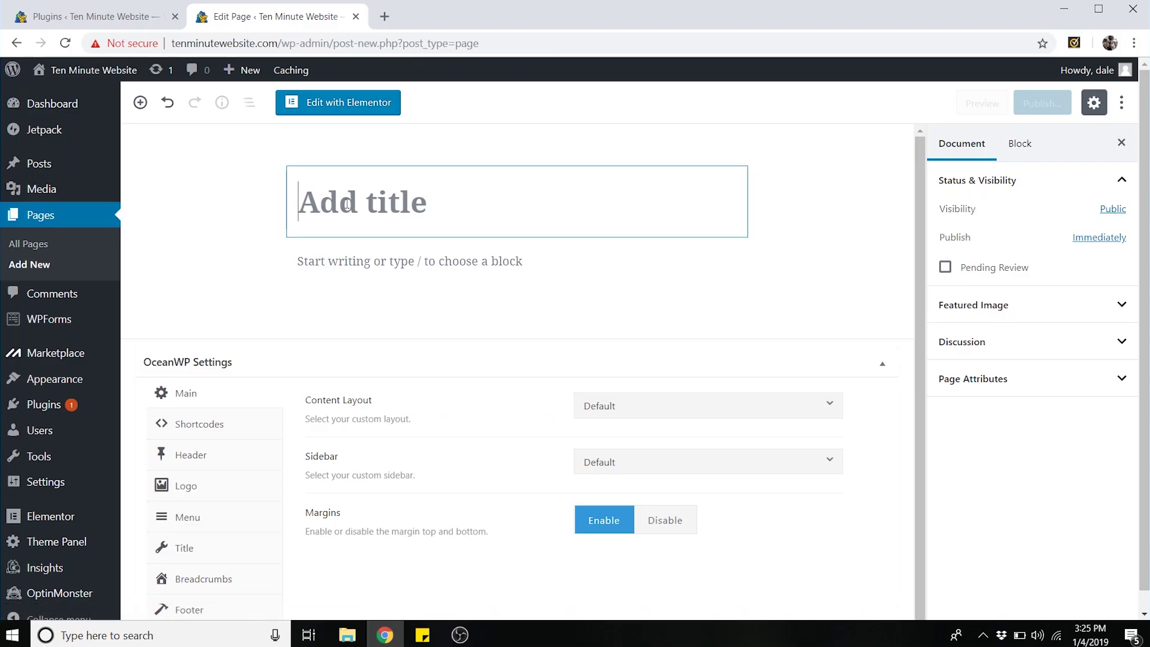
text(Homepage)
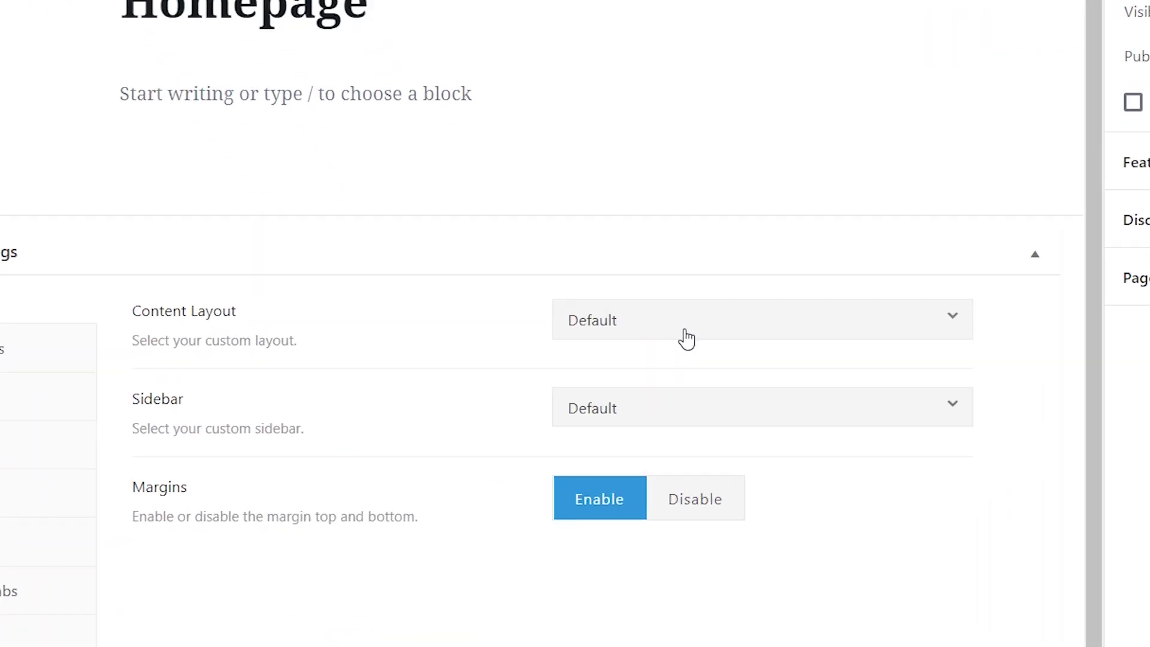
click(660, 413)
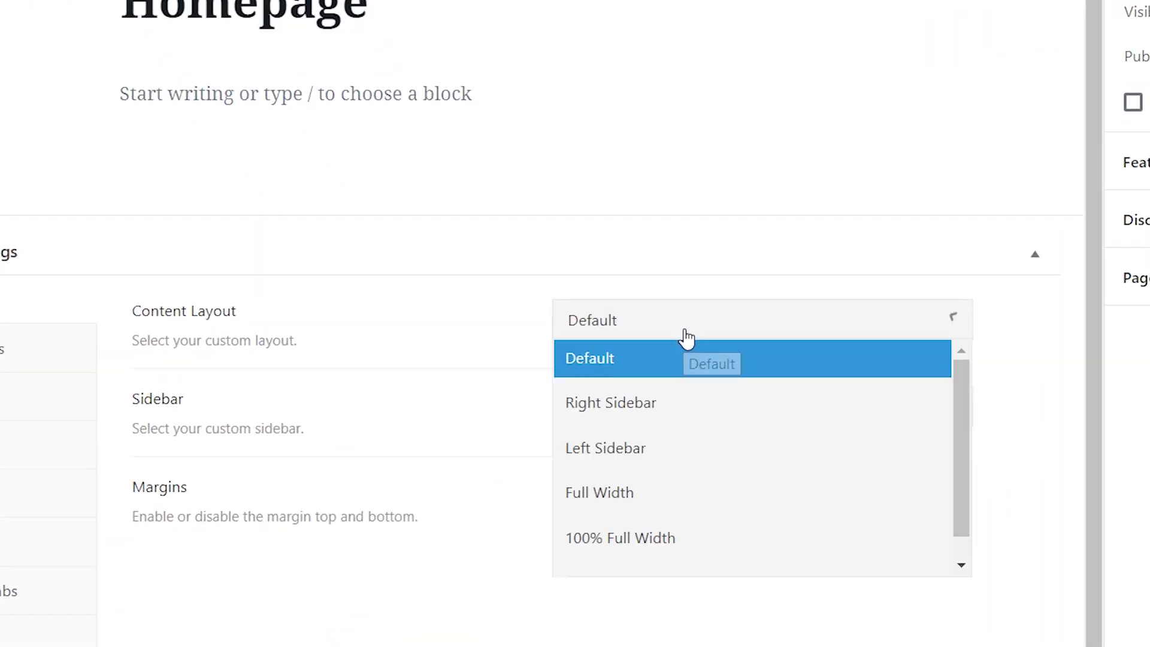
click(640, 540)
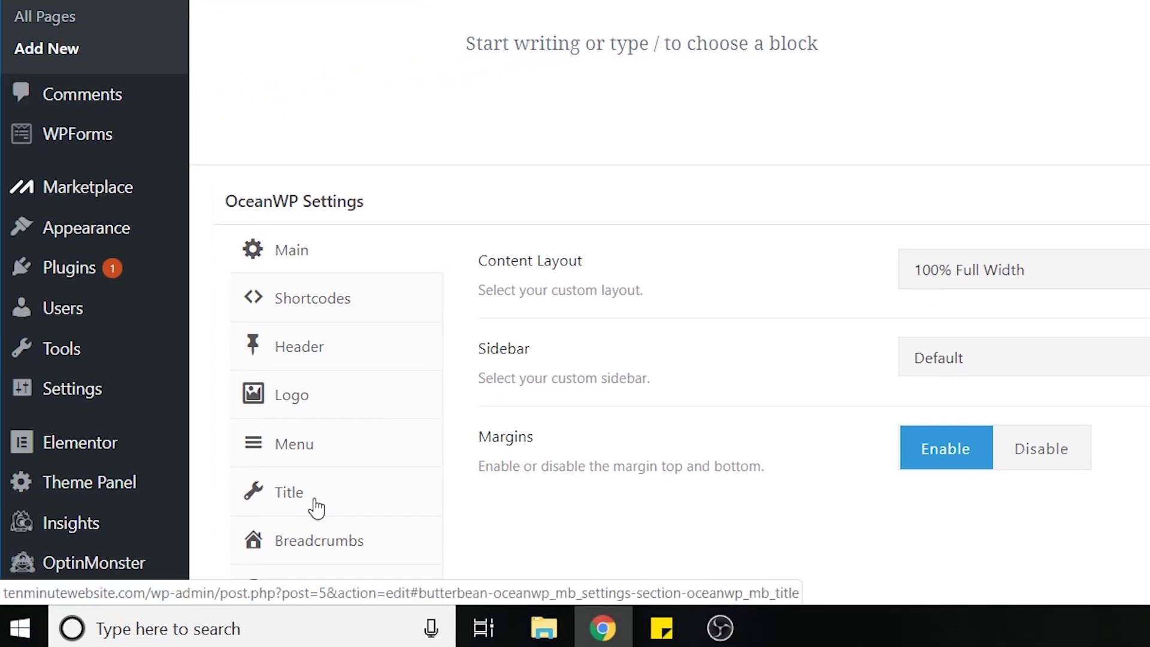
click(316, 508)
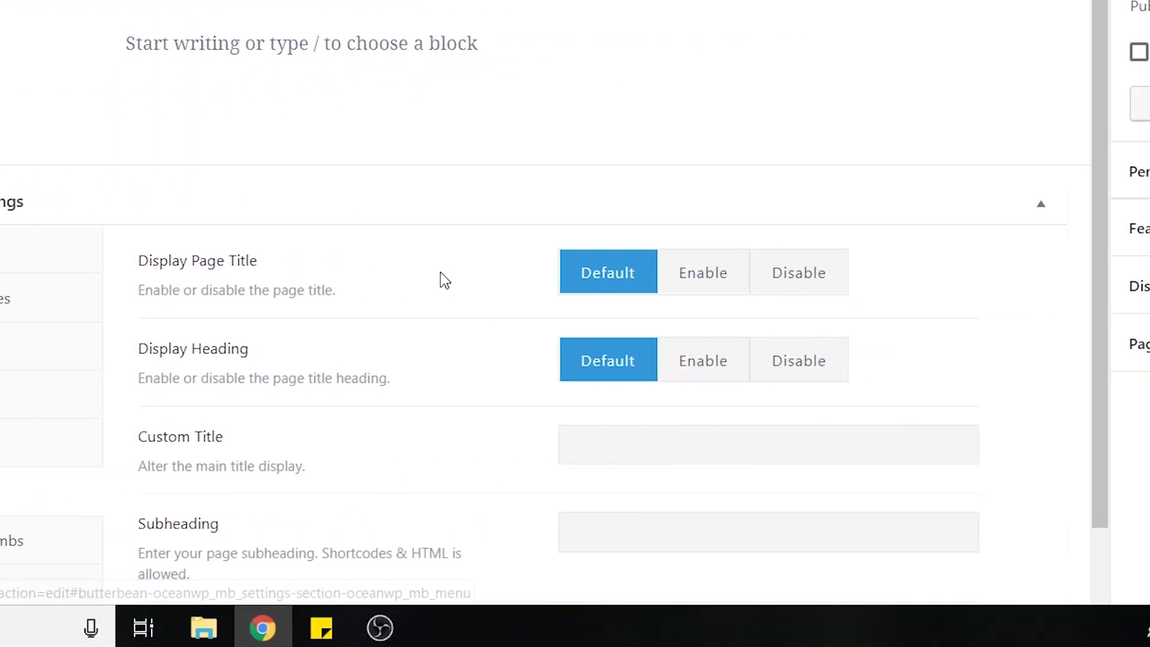
click(809, 278)
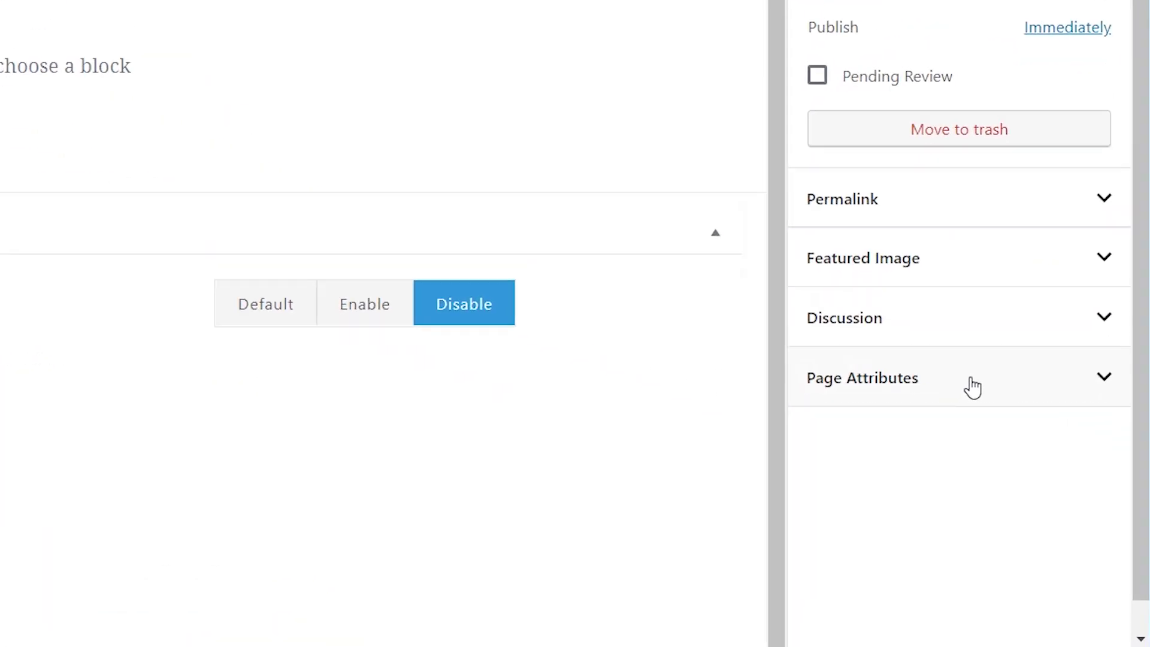
- Set the page template to Elementor Full Width in Page Attributes
click(1039, 453)
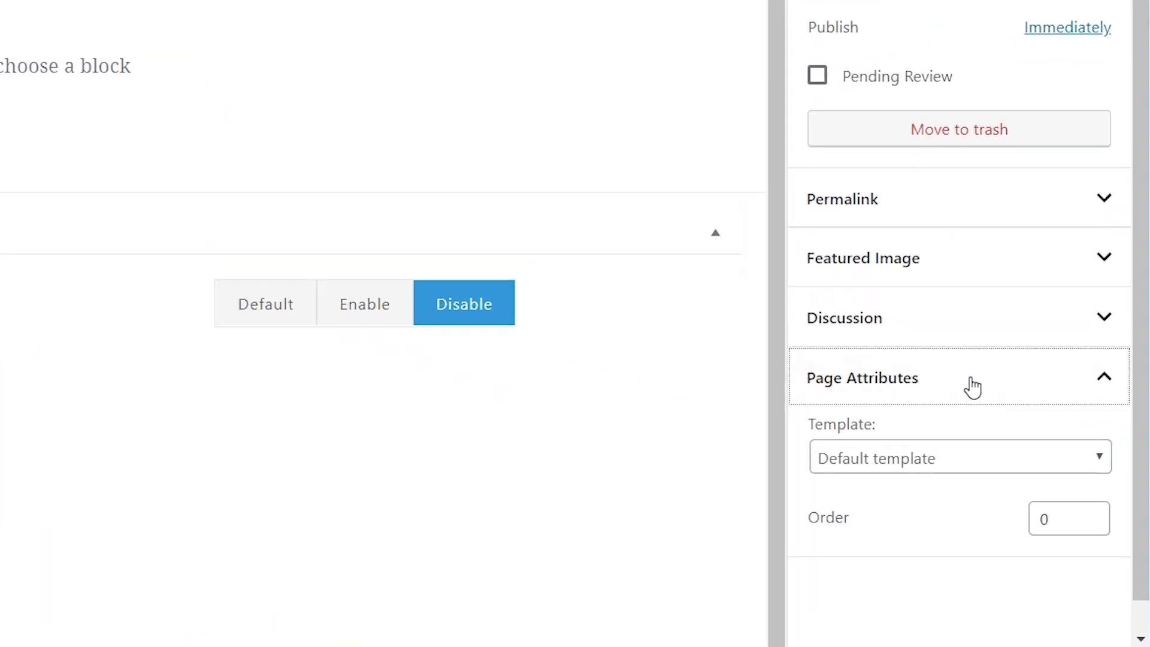
click(951, 469)
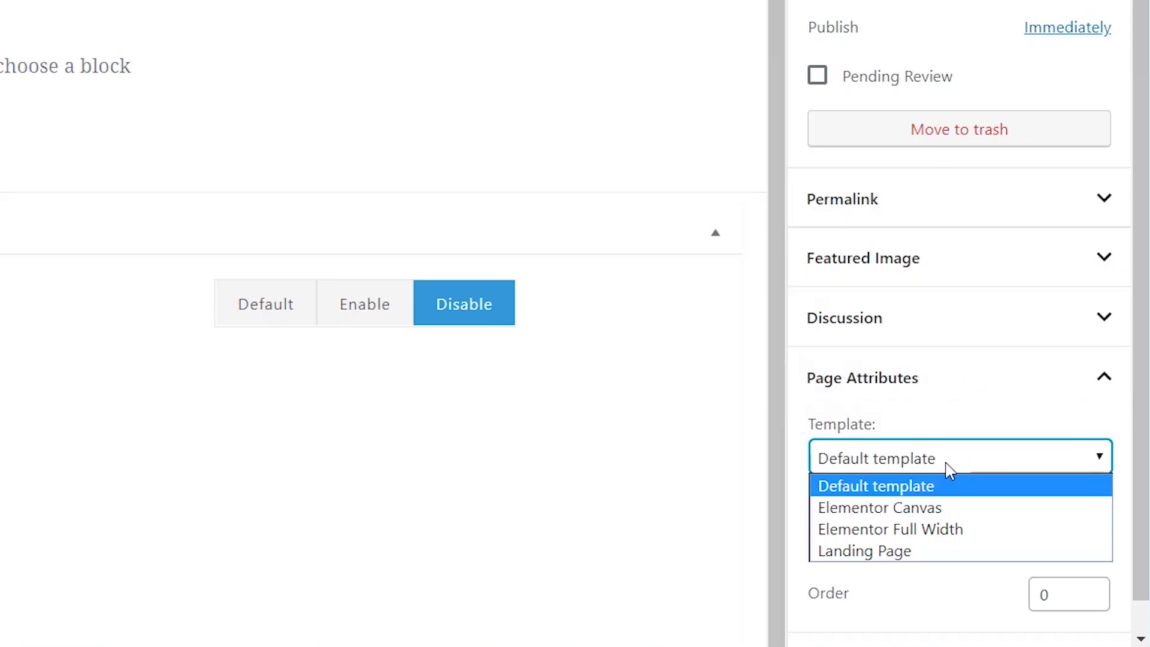
click(911, 530)
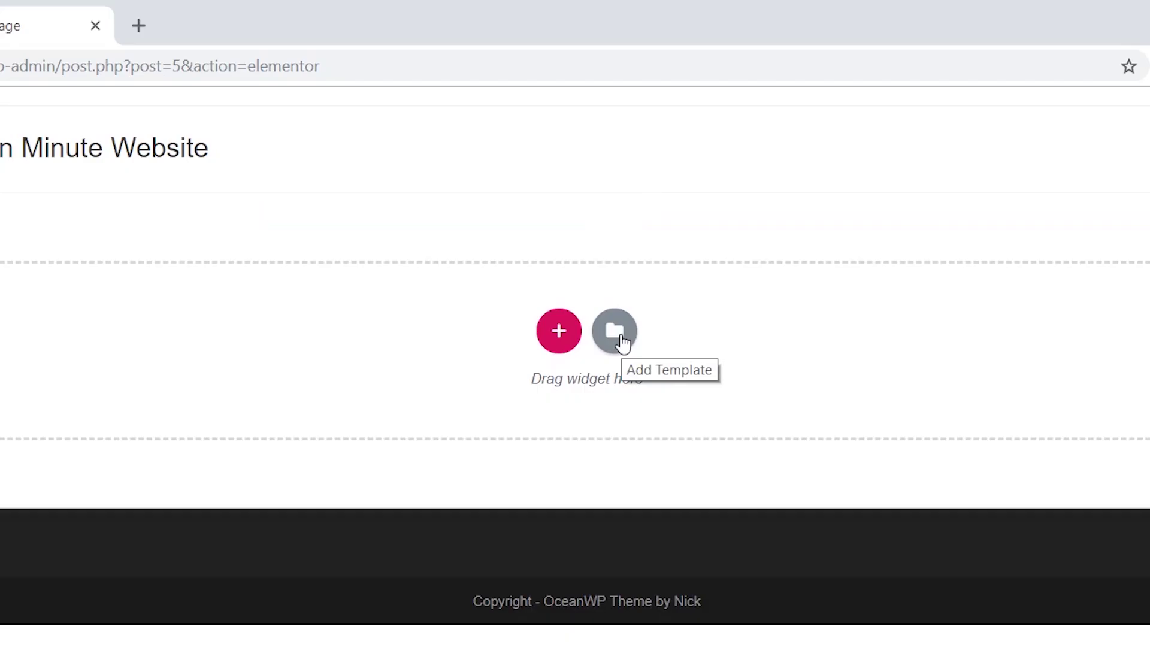
- Browse the ready-made page templates in Elementor's template library
click(617, 335)
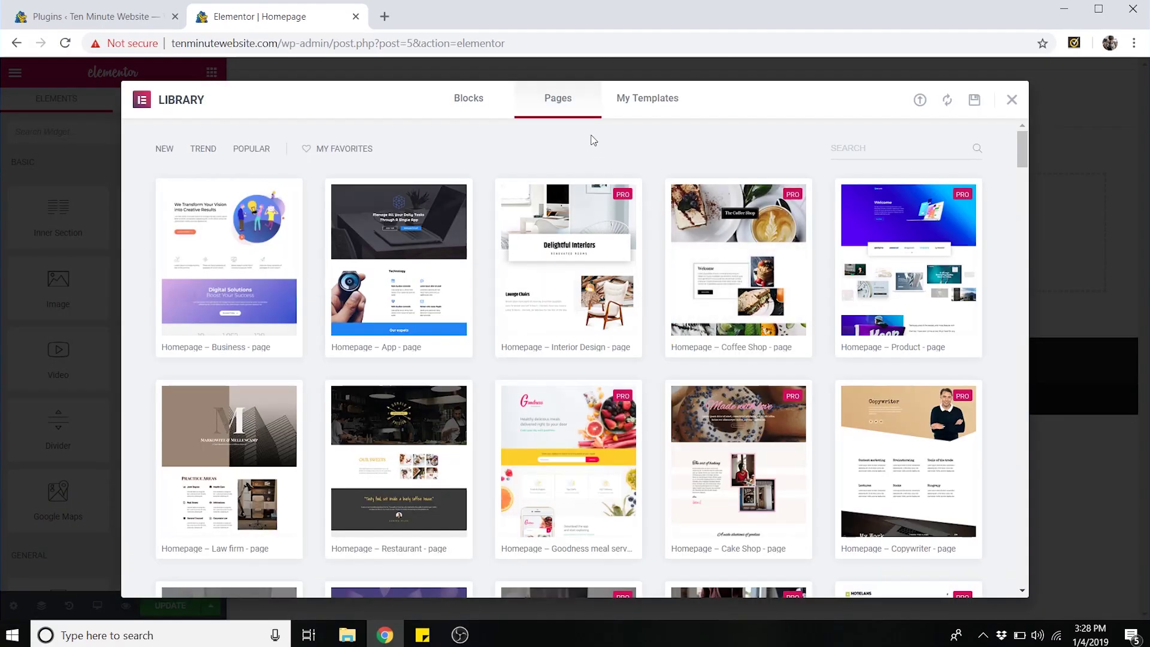
scroll(389, 233, down, 5)
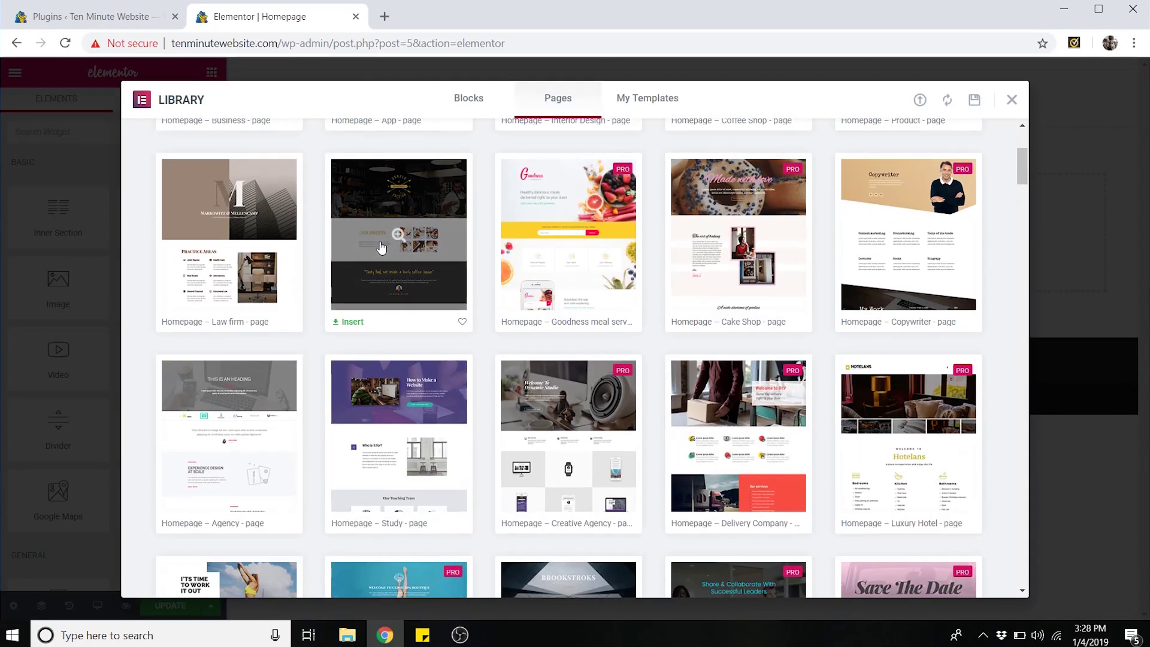
scroll(549, 366, up, 4)
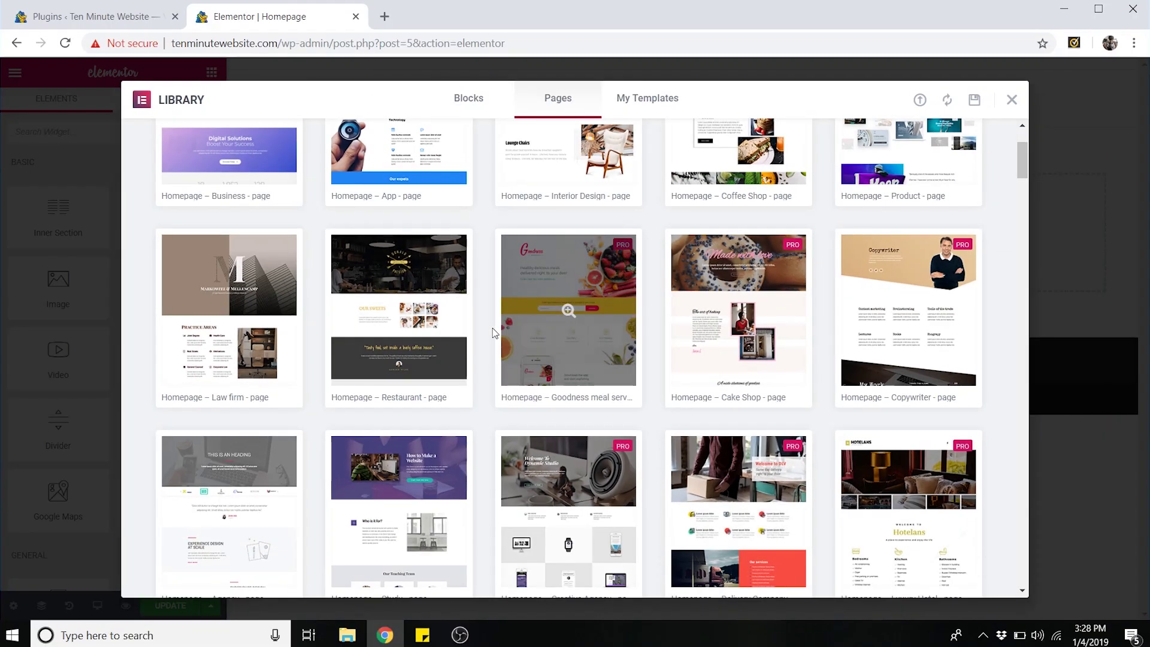
scroll(491, 329, up, 3)
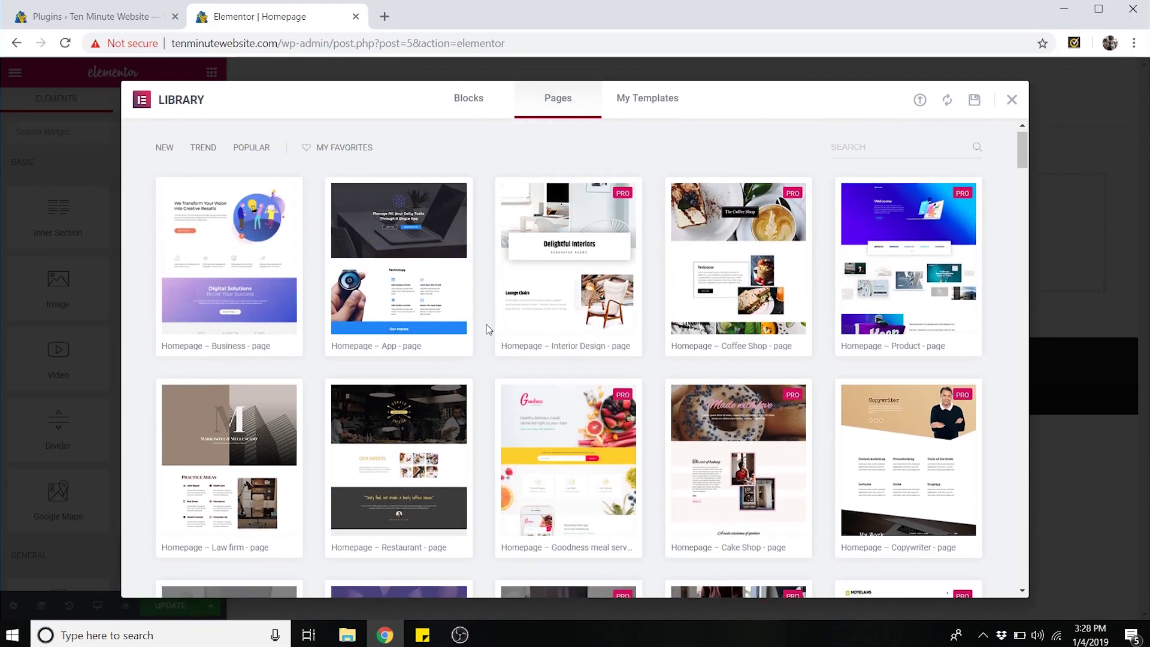
scroll(488, 329, down, 3)
scroll(490, 336, up, 2)
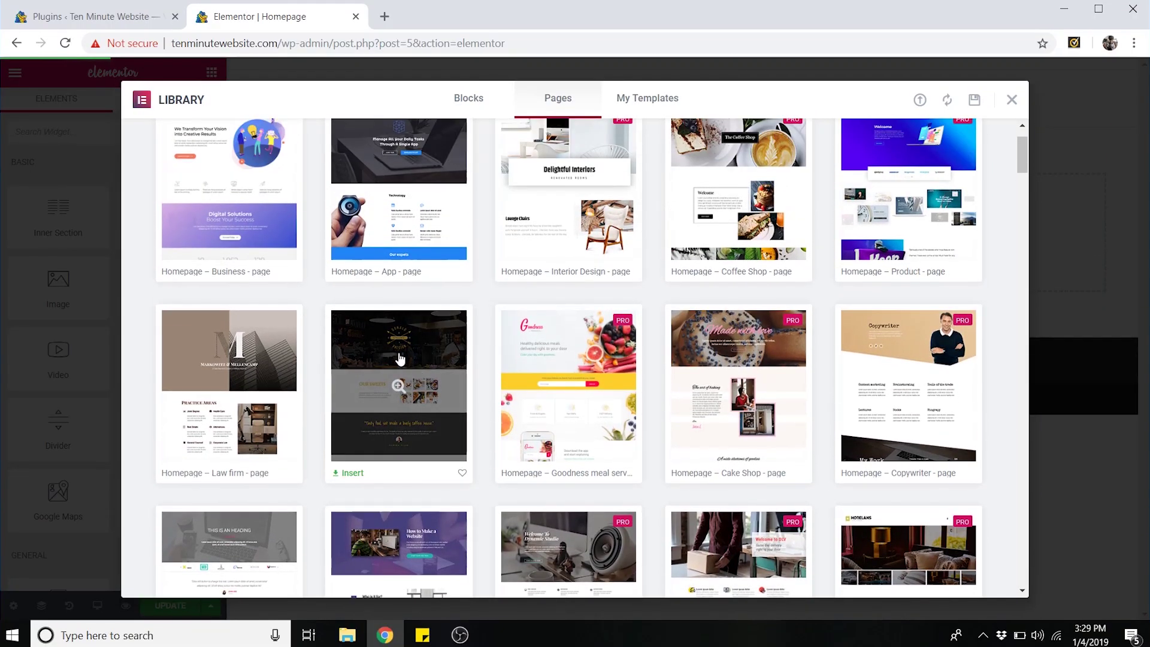
- Preview the Restaurant homepage template and insert it into the page
click(400, 358)
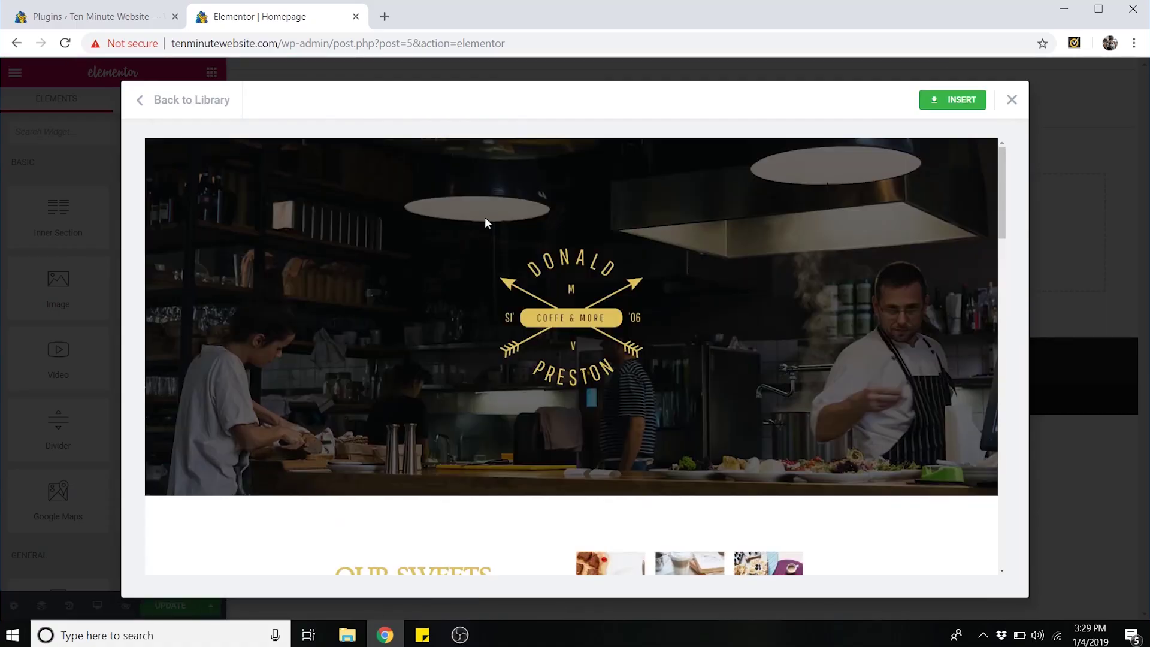
scroll(626, 236, down, 10)
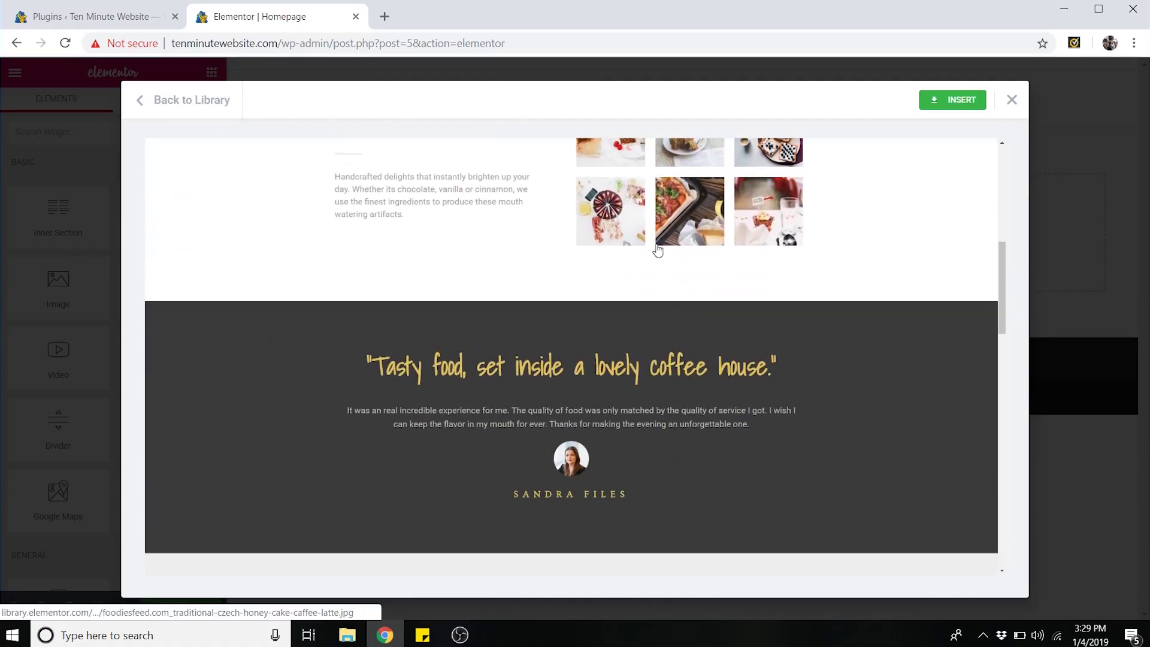
scroll(658, 249, down, 8)
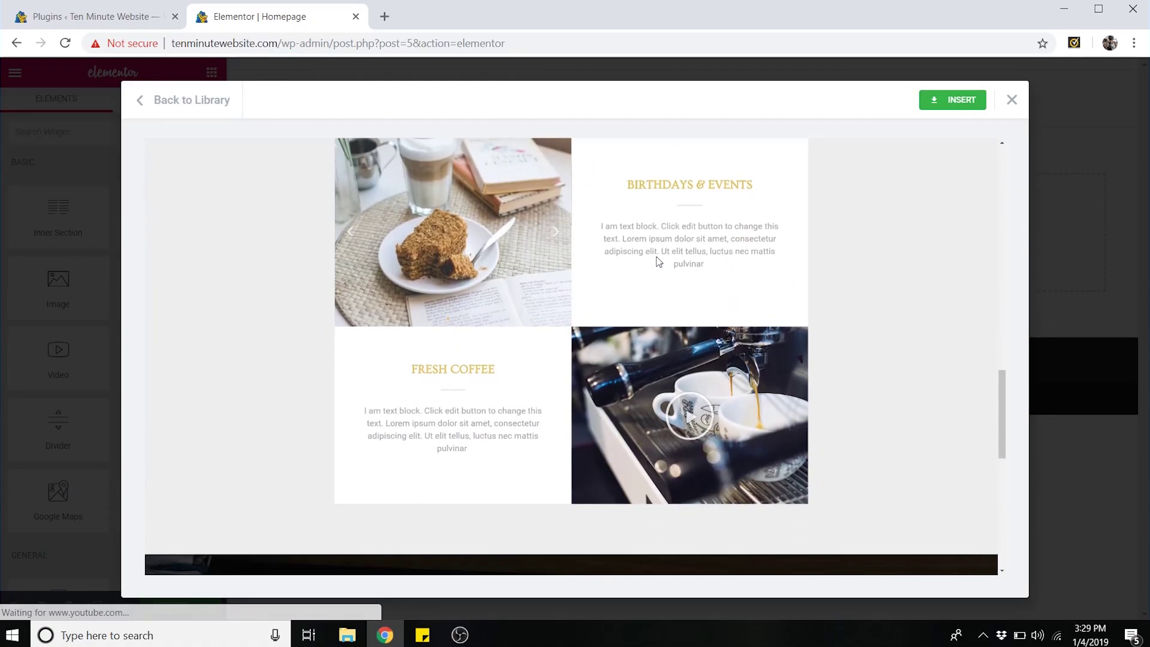
scroll(767, 306, up, 15)
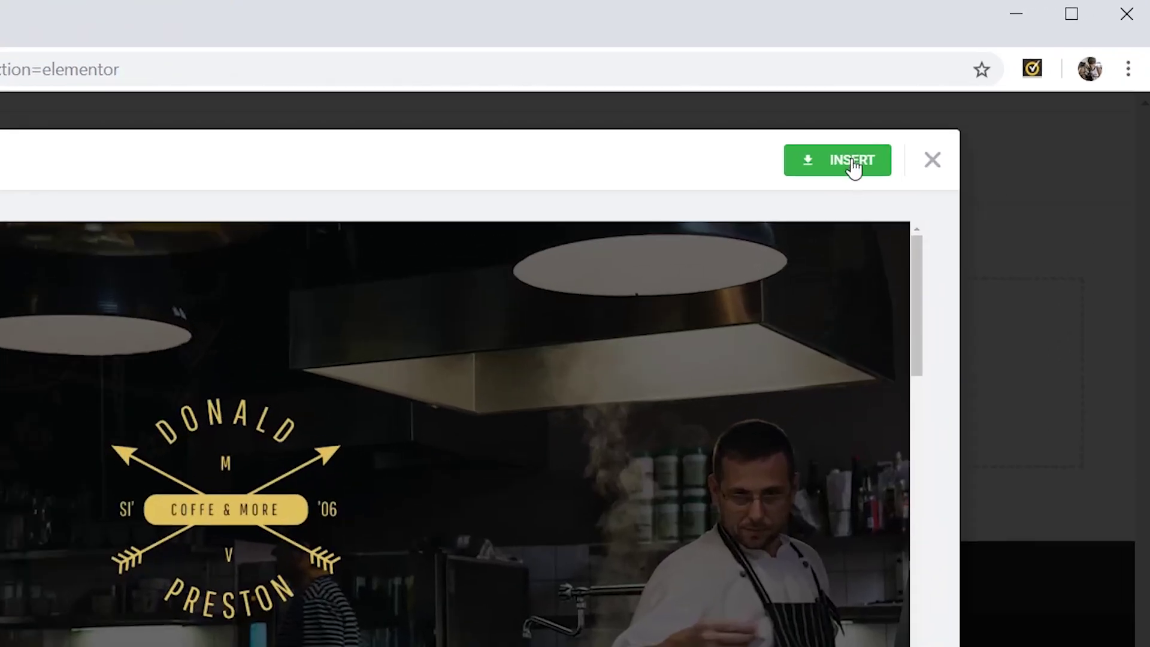
click(854, 168)
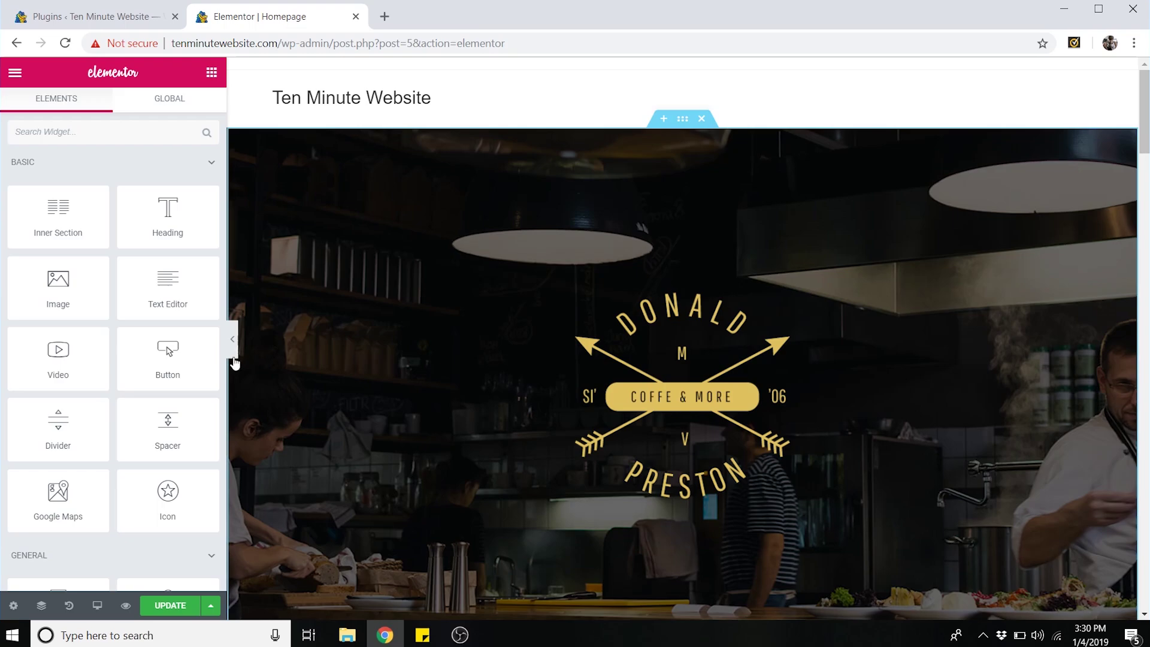
- Collapse the editing panel to review the full template page, then restore the panel
click(232, 341)
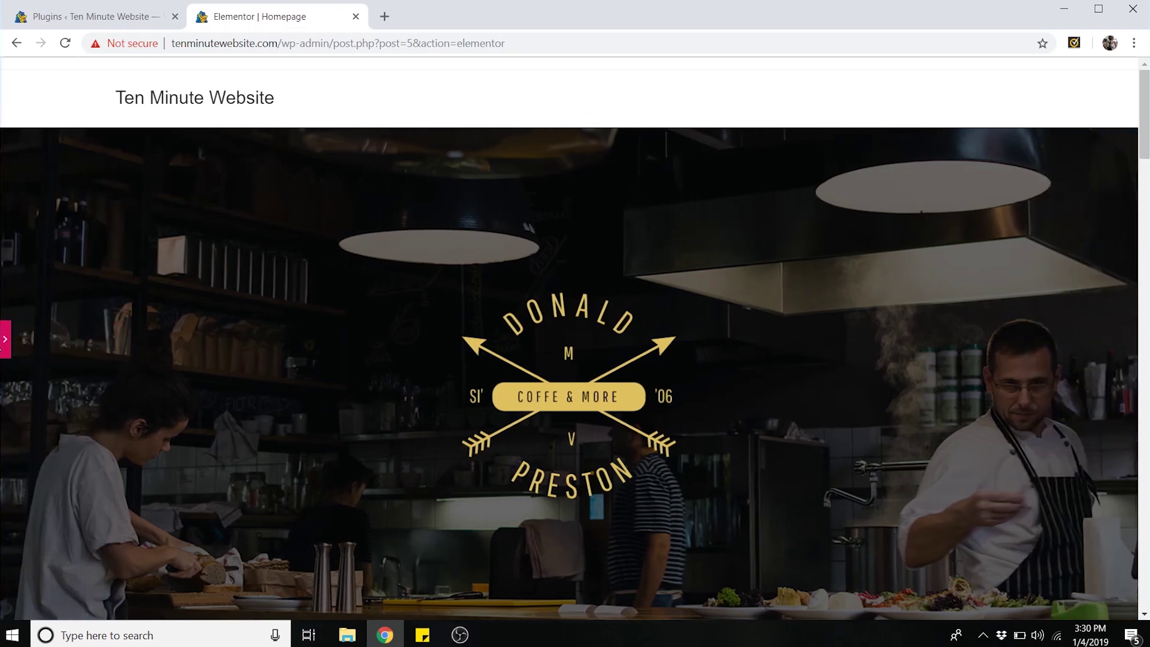
scroll(634, 312, down, 15)
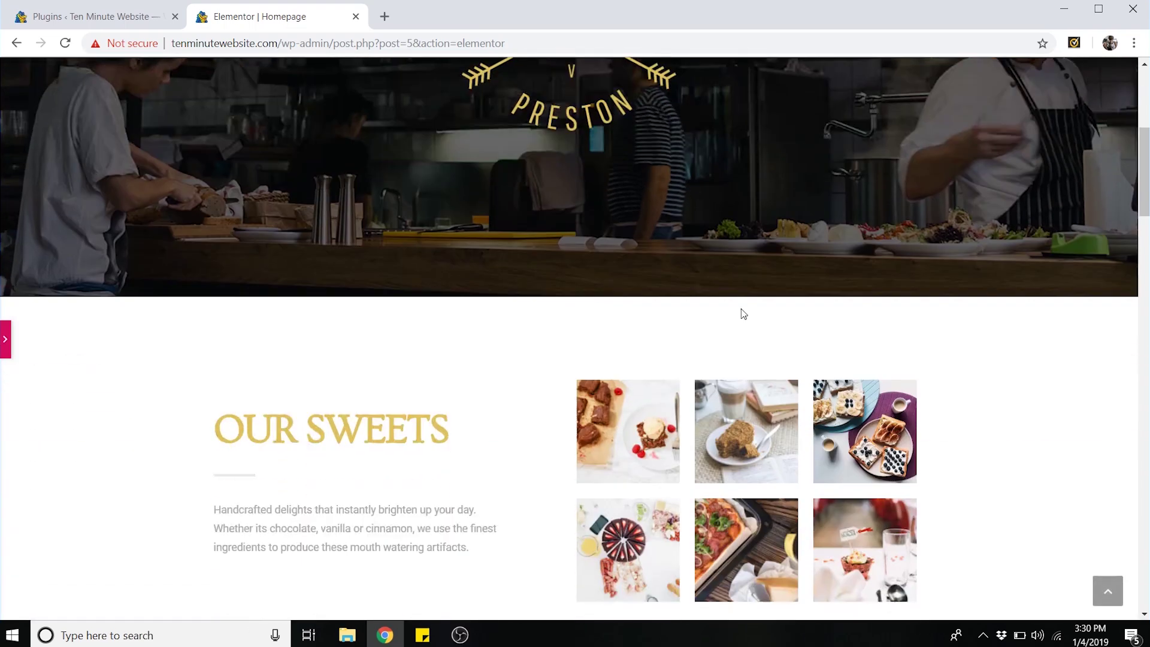
scroll(731, 295, down, 13)
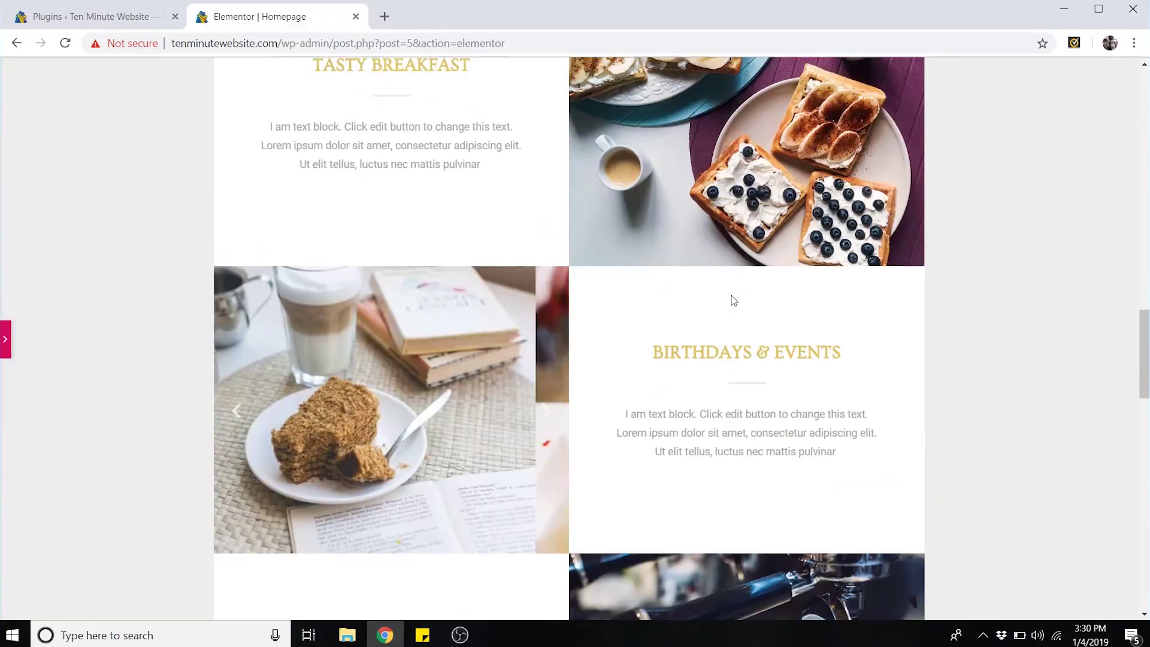
scroll(729, 302, up, 7)
scroll(728, 300, up, 20)
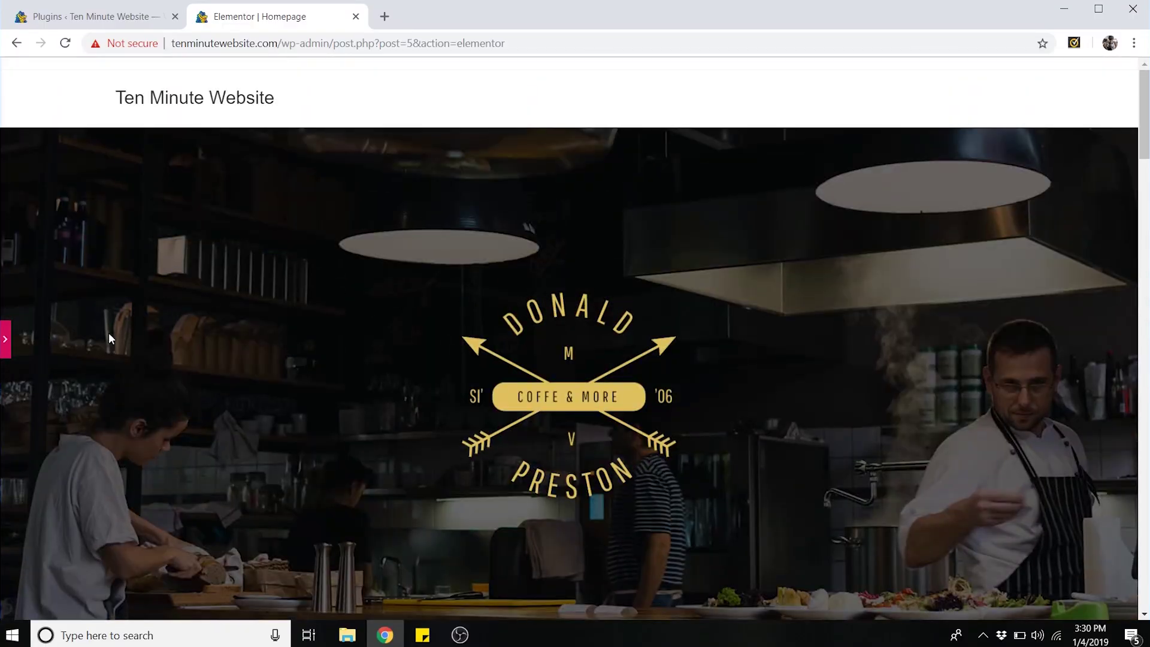
click(6, 339)
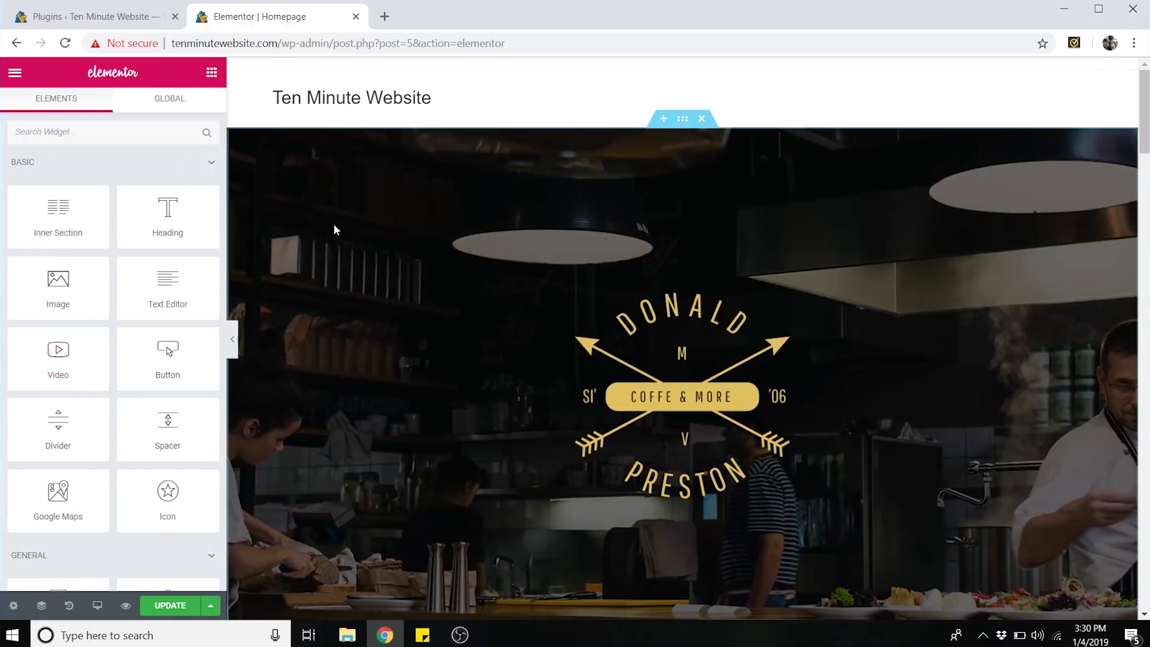
scroll(727, 336, down, 1)
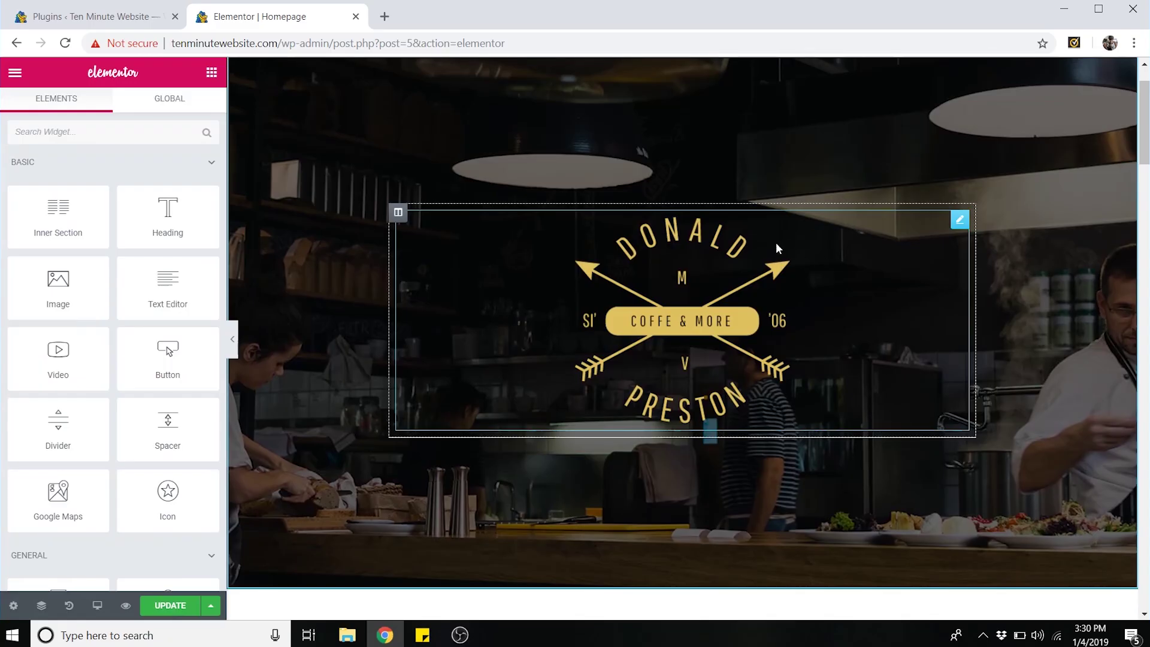
scroll(776, 248, up, 1)
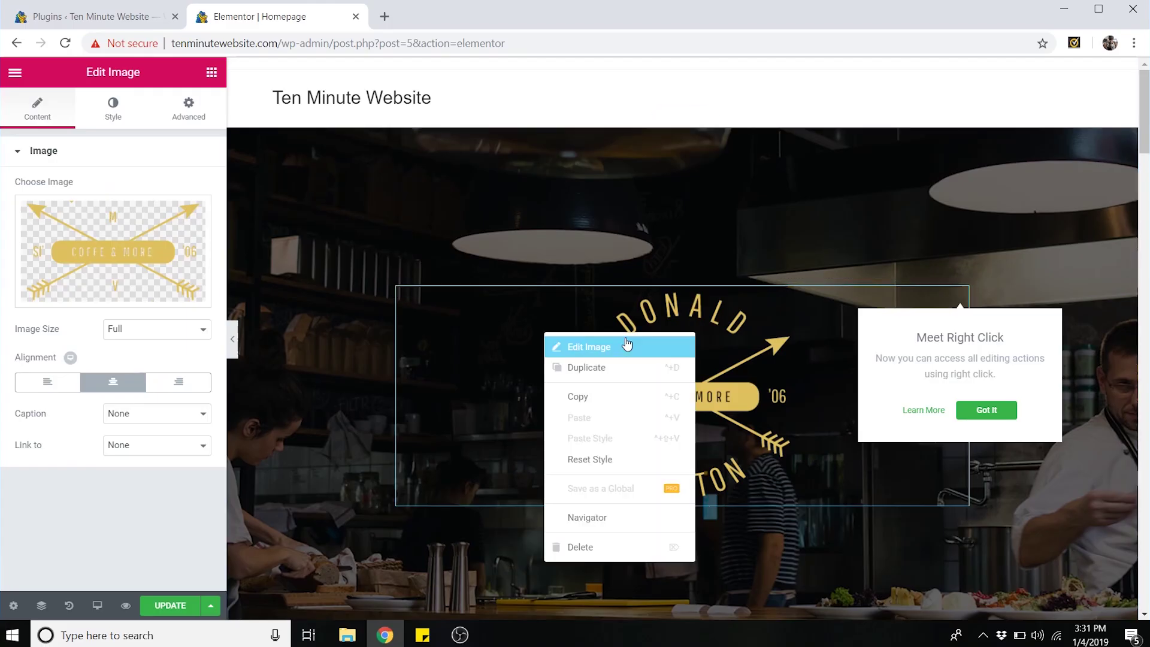
- Open the logo image settings, then move to the Our Sweets heading settings
click(607, 354)
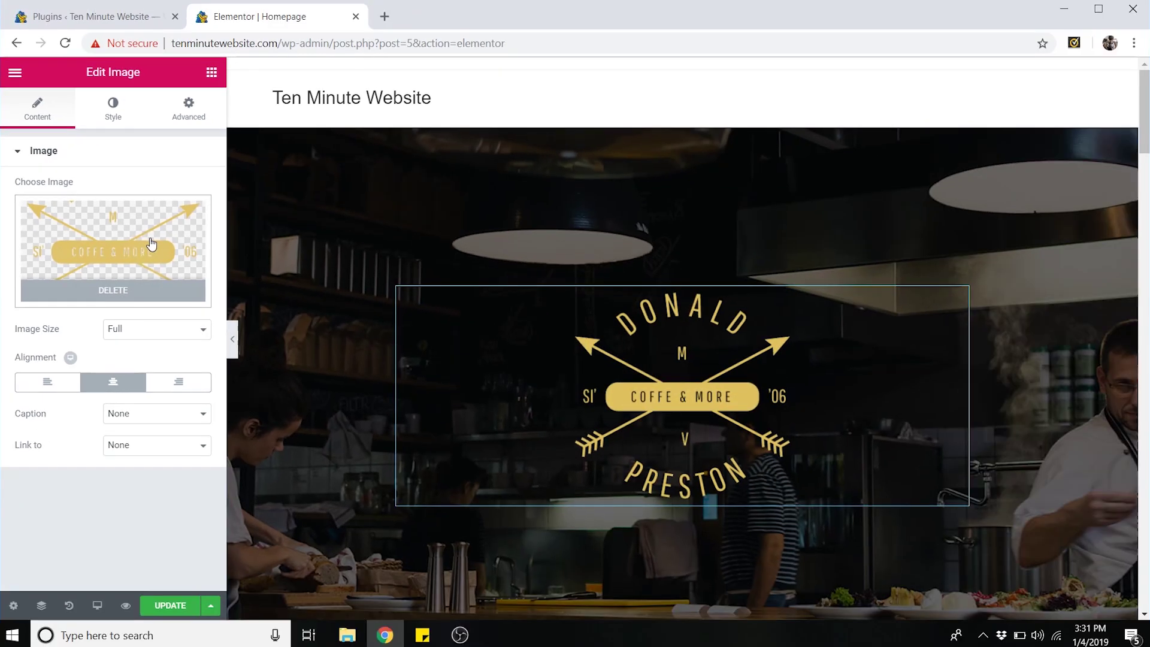
click(646, 239)
scroll(646, 238, down, 10)
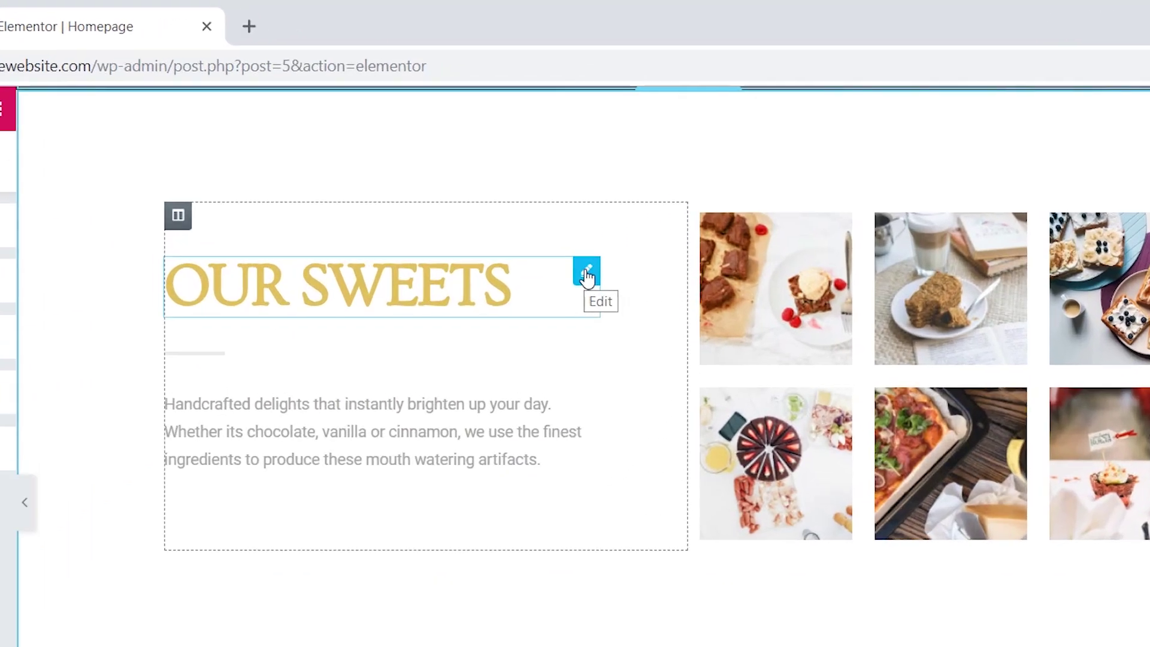
click(613, 184)
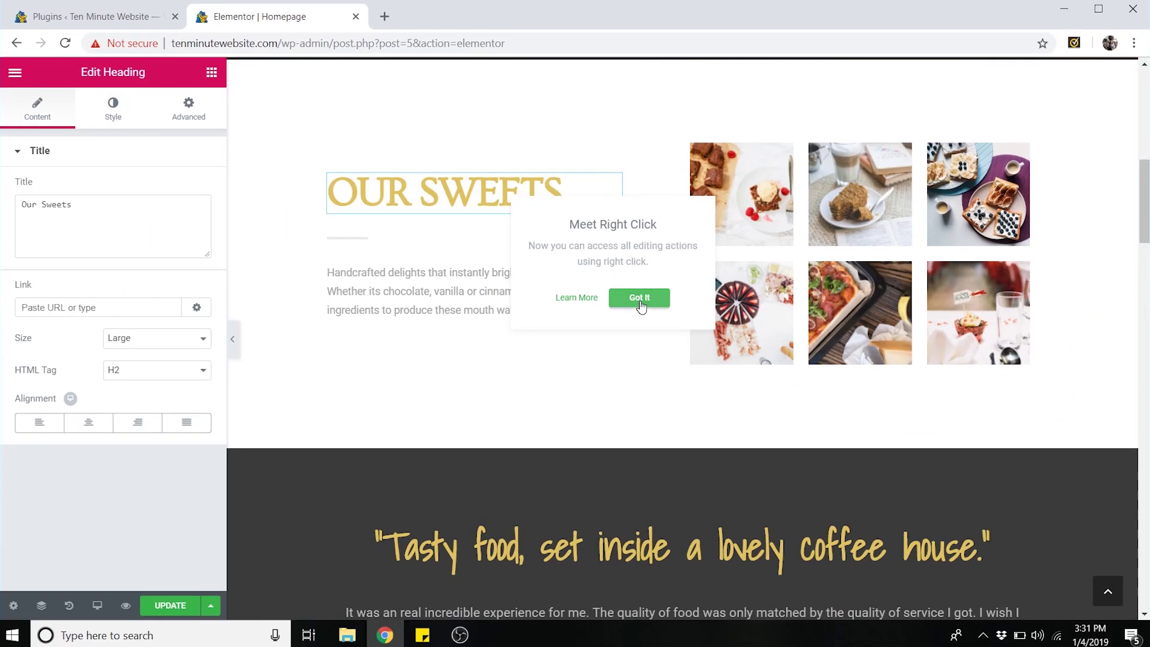
- Change the heading text from 'Our Sweets' to 'Our Desserts'
click(638, 298)
click(93, 210)
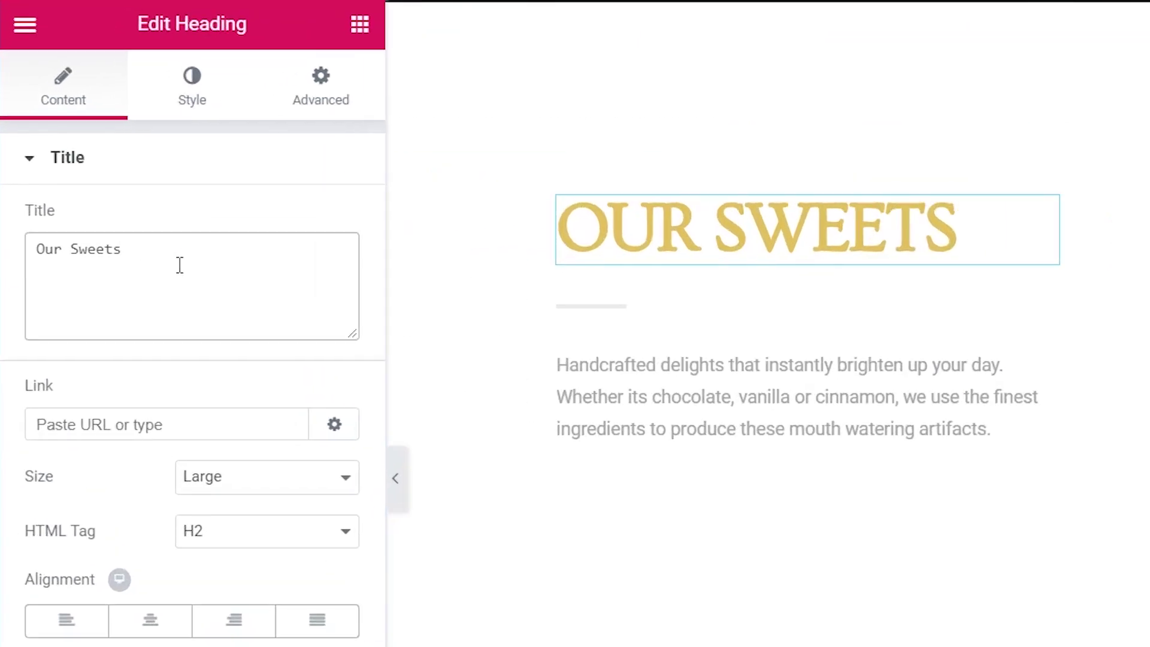
drag(129, 249, 76, 249)
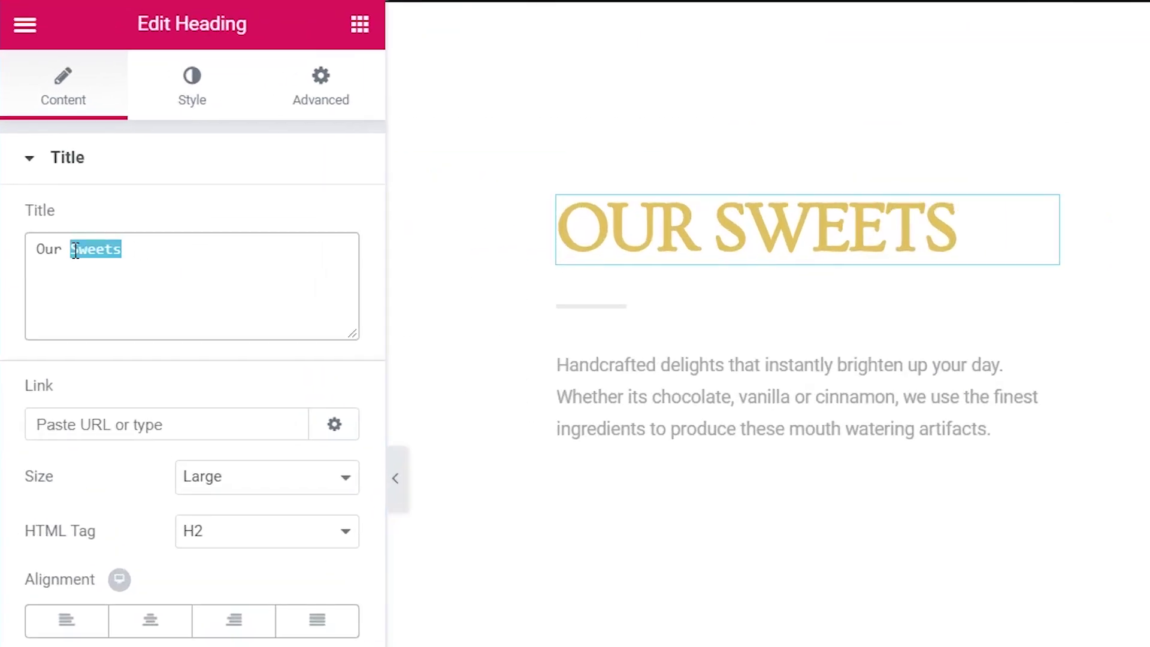
text(Desserts)
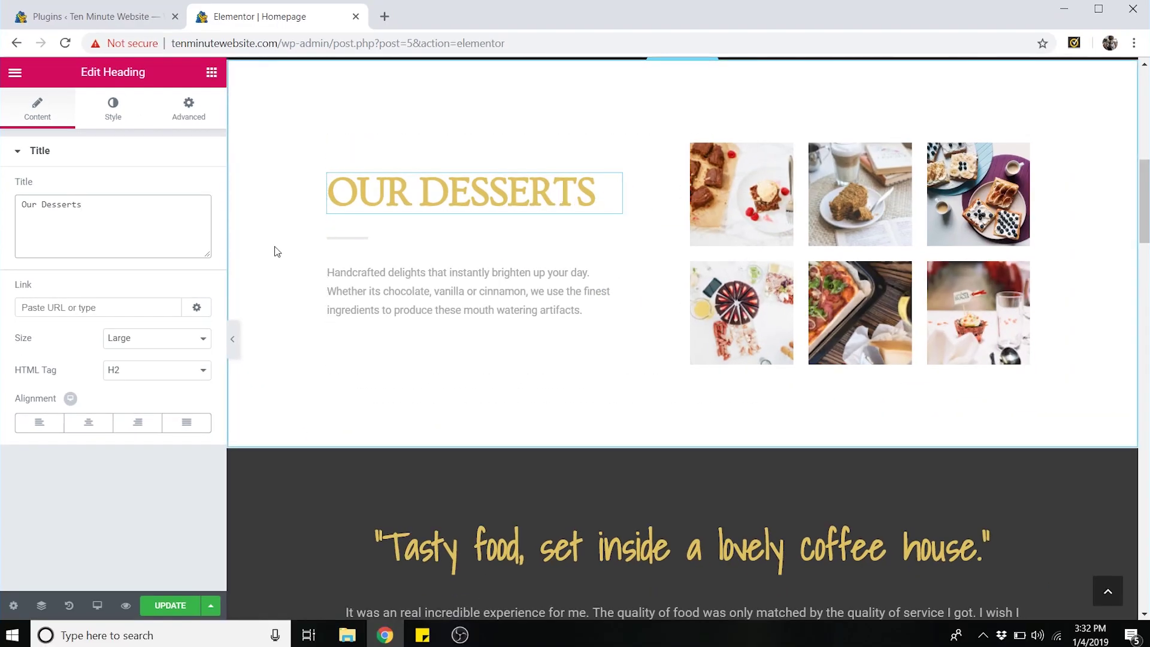
- Shift the heading text colour to a warmer tan shade
click(119, 116)
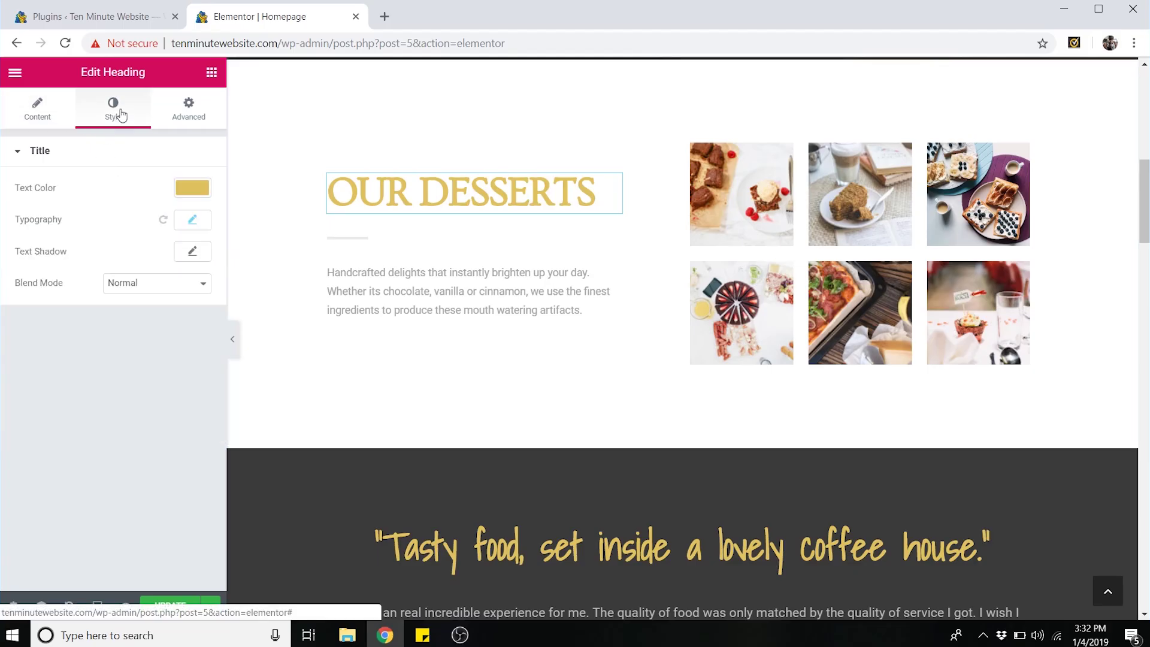
click(193, 187)
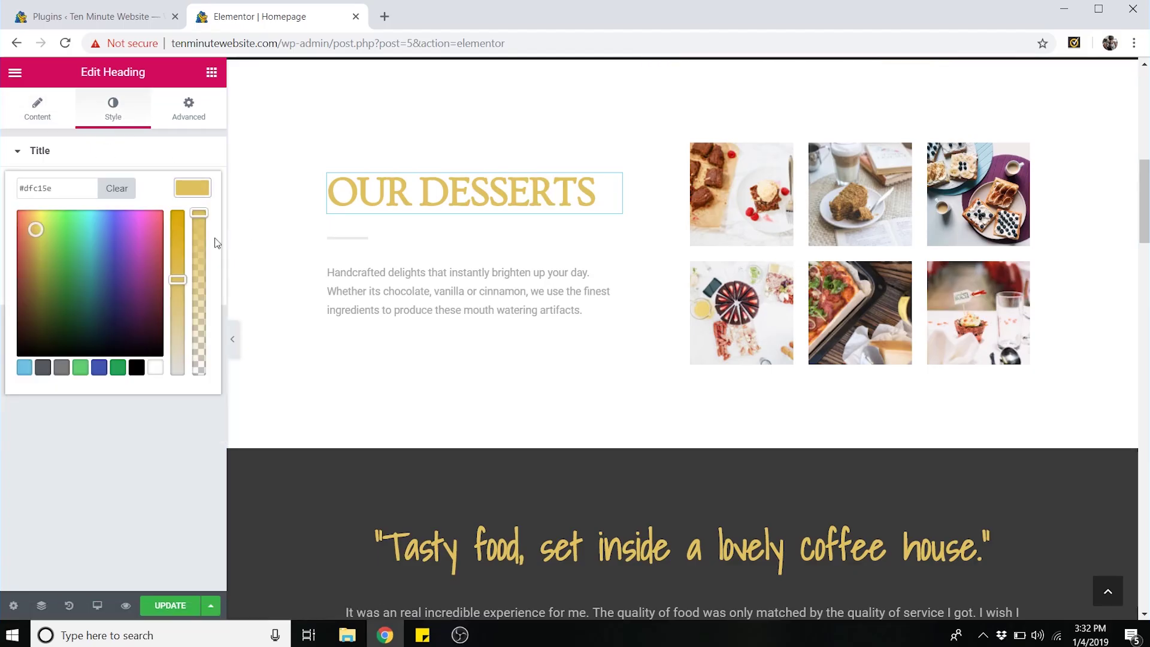
mouse_move(36, 230)
mouse_down()
mouse_move(54, 234)
mouse_move(35, 229)
mouse_up()
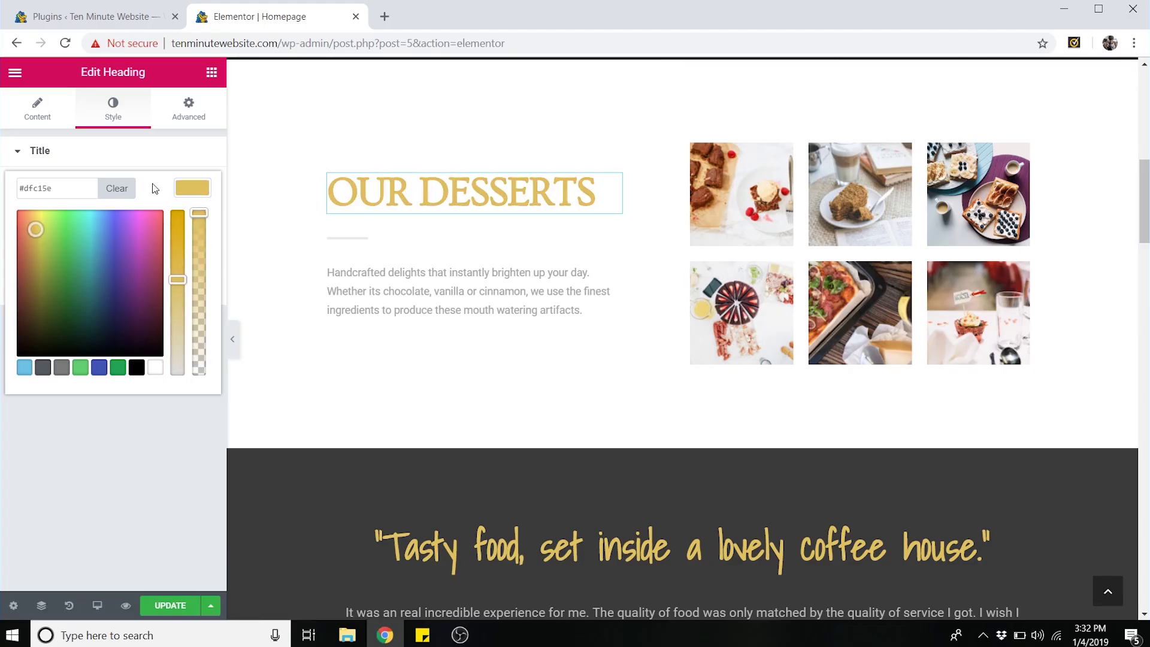
click(192, 187)
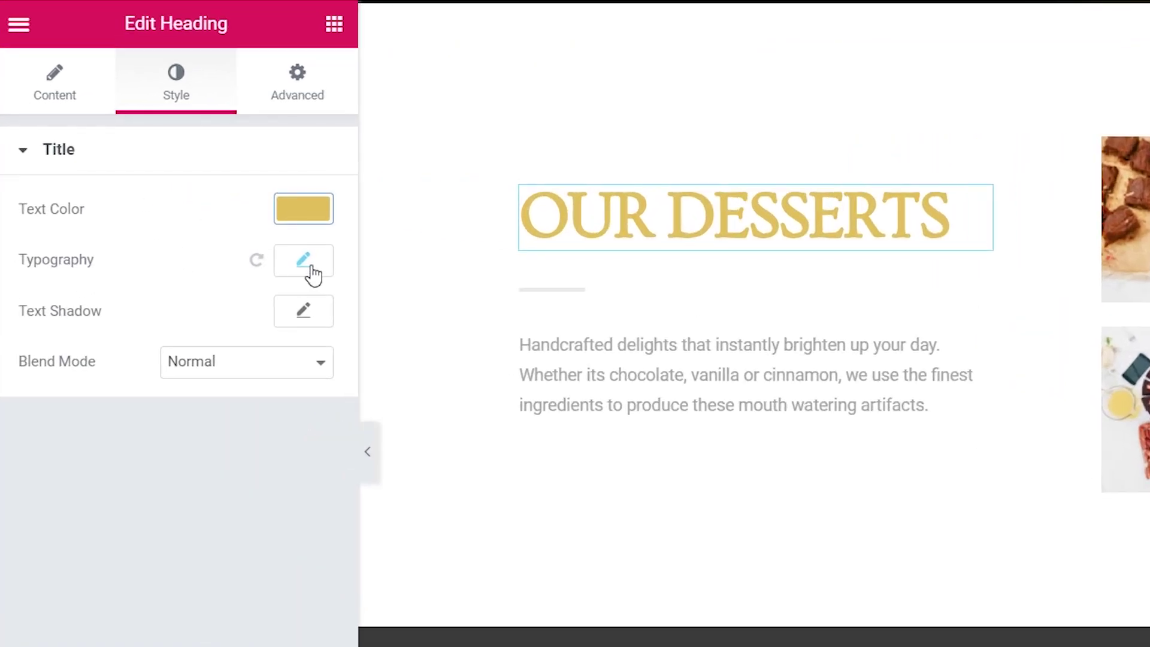
- Set the heading font to PT Serif Caption and enlarge its size from 54 to 65
click(307, 267)
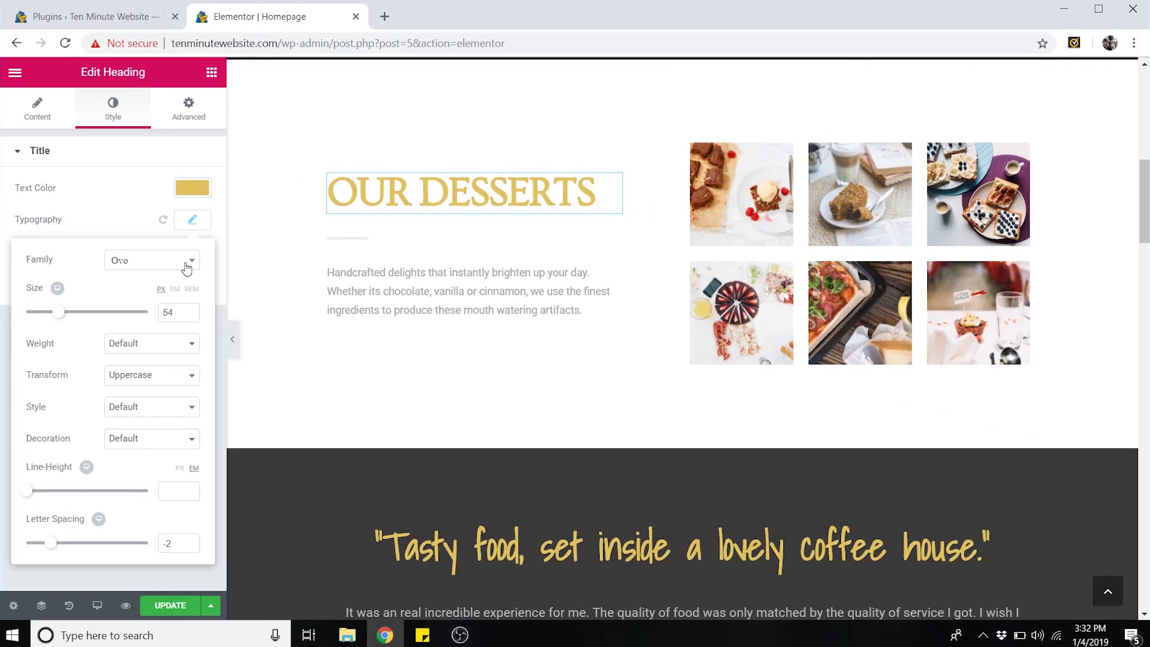
click(296, 331)
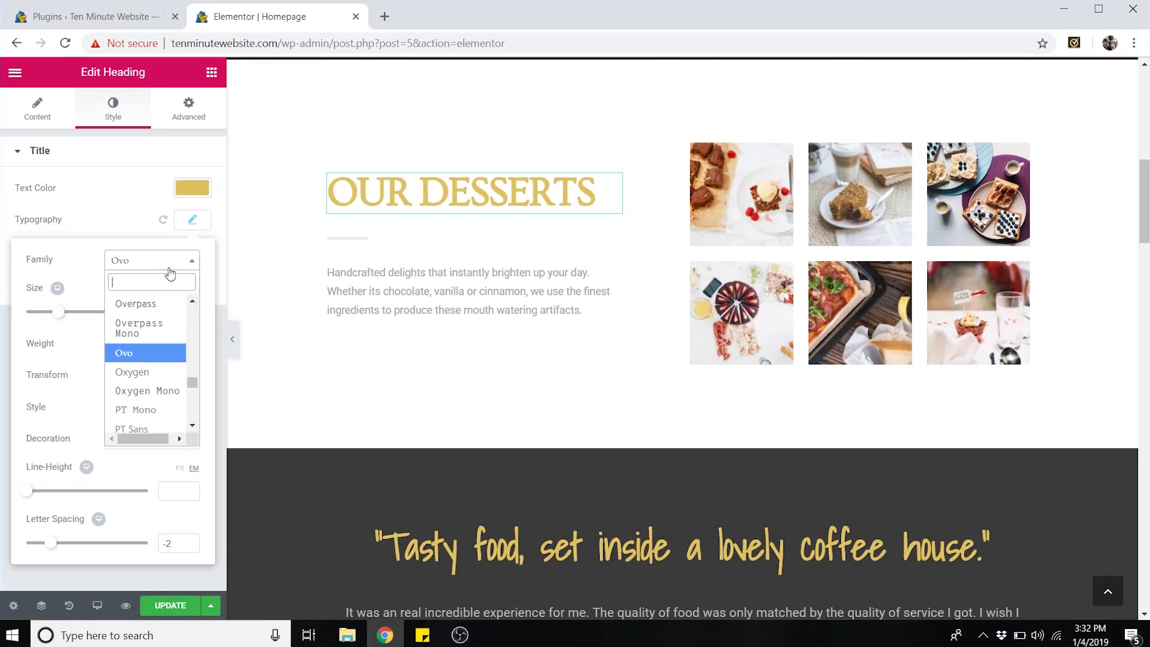
scroll(146, 360, down, 3)
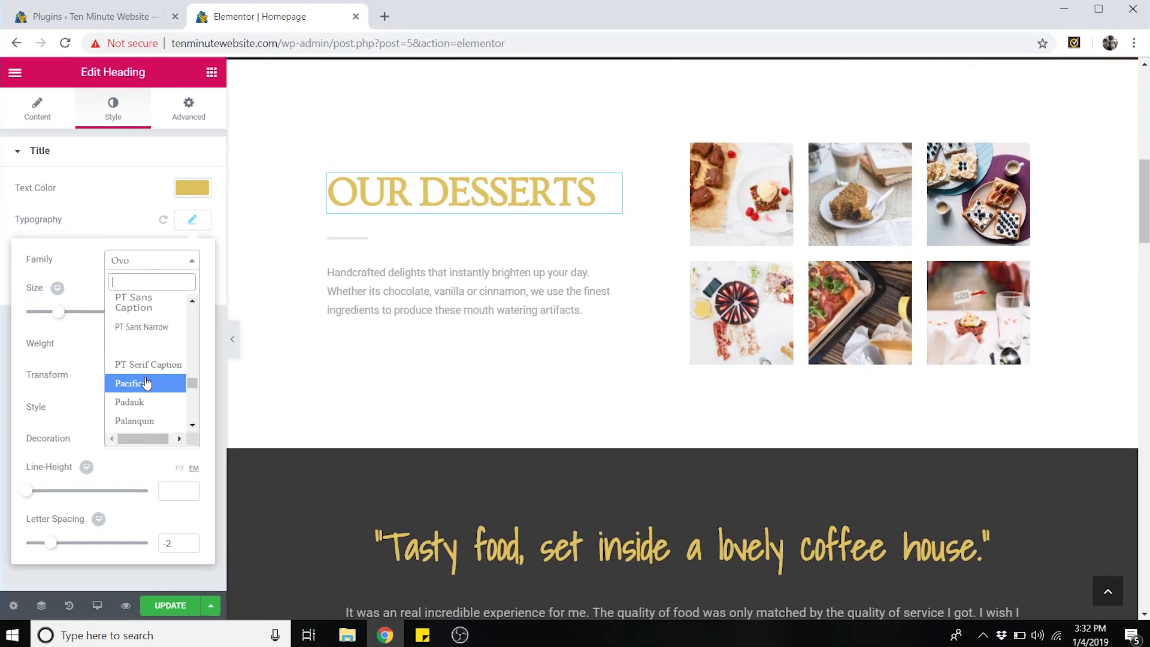
click(147, 381)
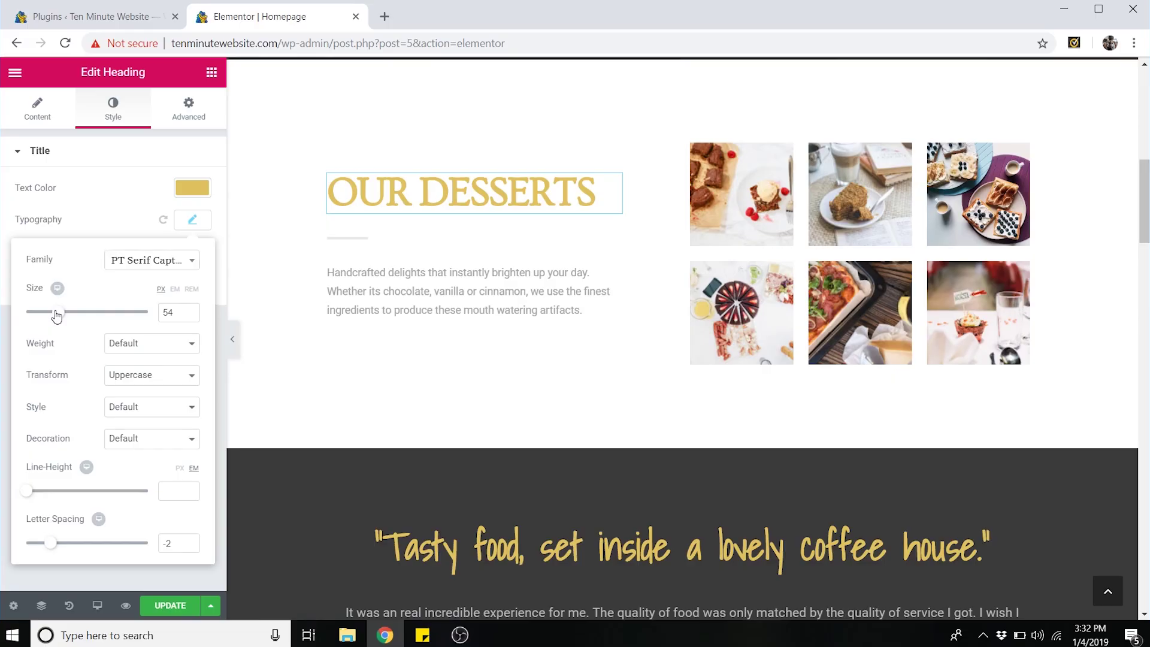
mouse_move(55, 315)
mouse_down()
mouse_move(72, 317)
mouse_move(61, 319)
mouse_up()
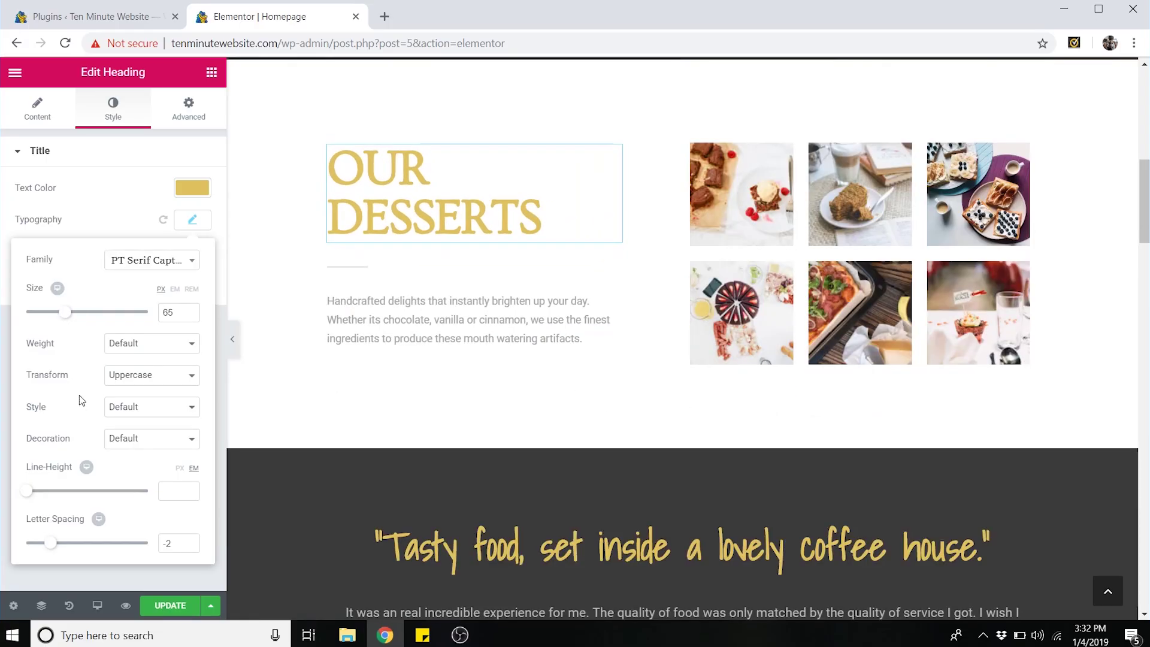
click(192, 219)
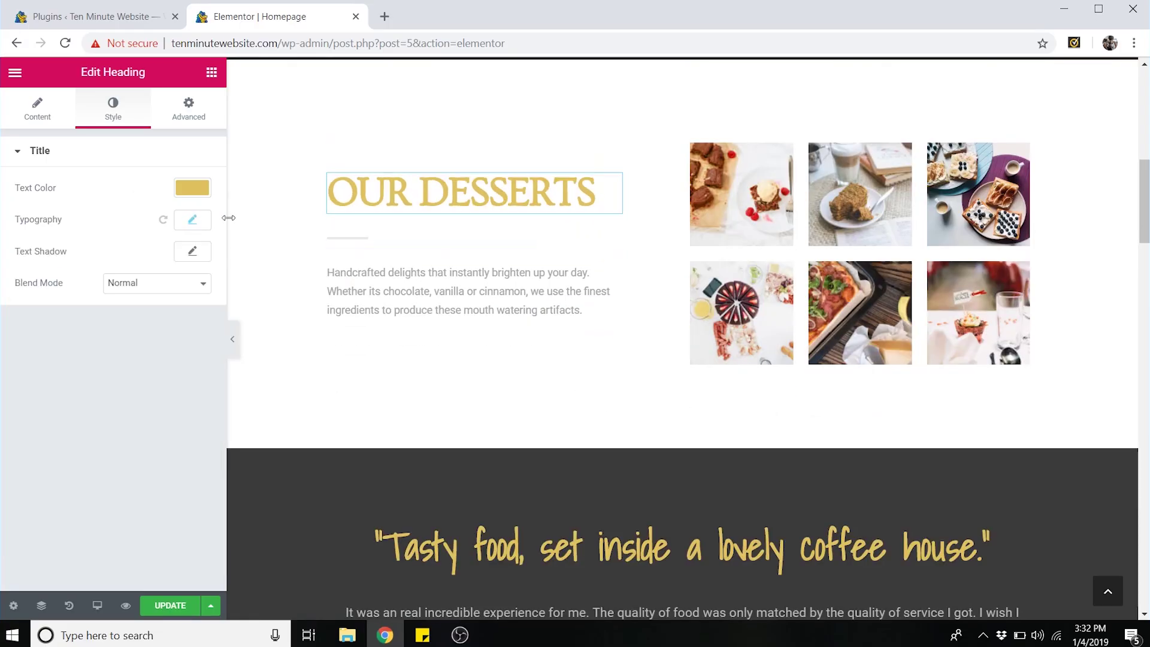
- Change the Our Sweets Collection button label from 'More Sweets' to 'More Desserts'
scroll(505, 285, down, 4)
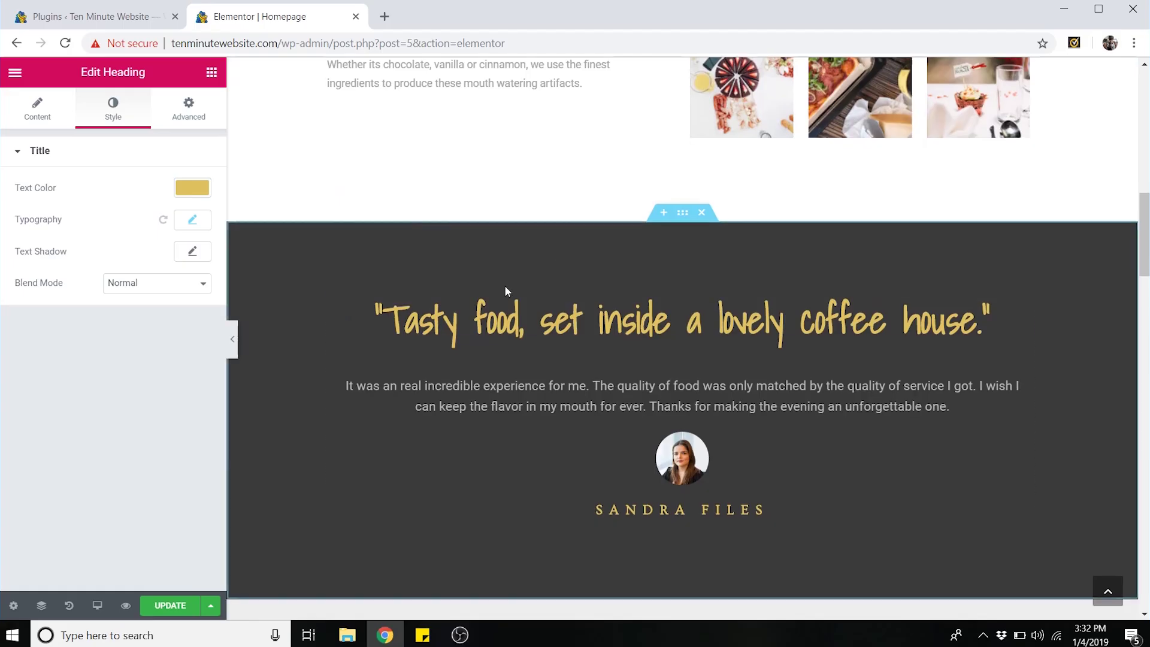
scroll(635, 273, up, 2)
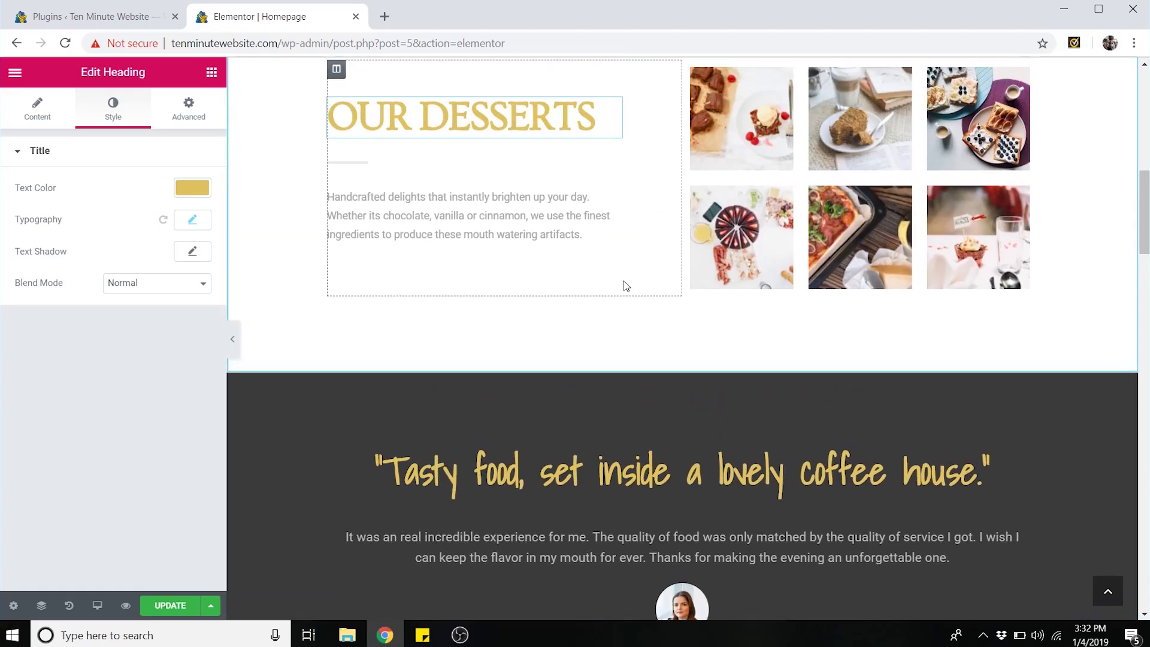
scroll(626, 286, down, 12)
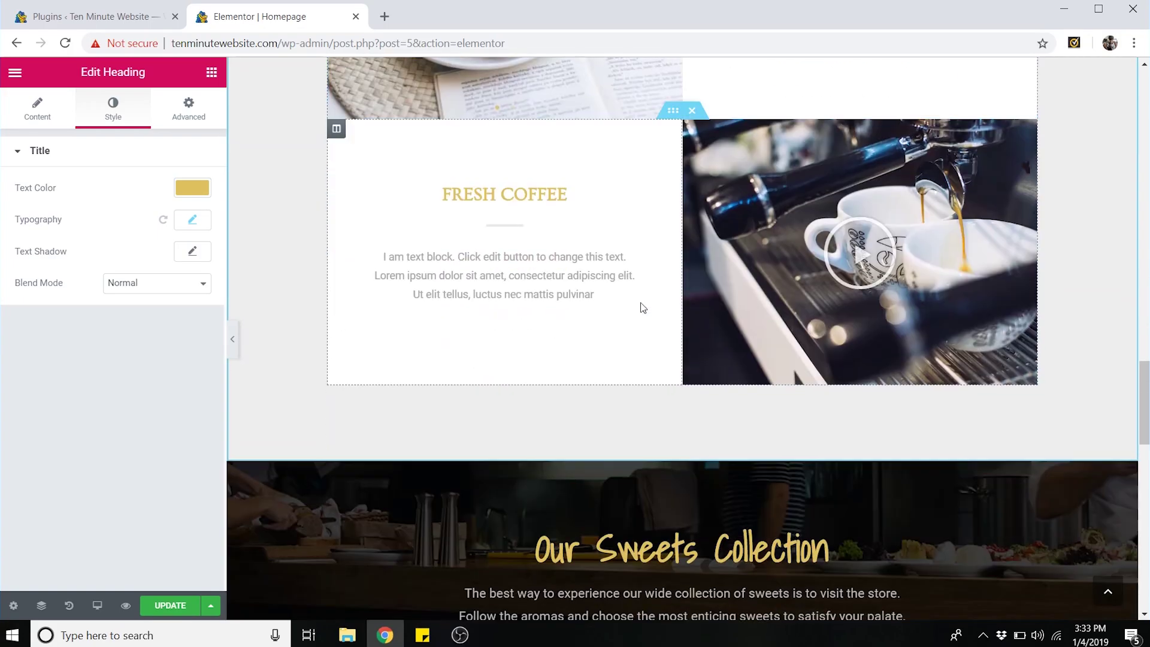
scroll(642, 307, down, 7)
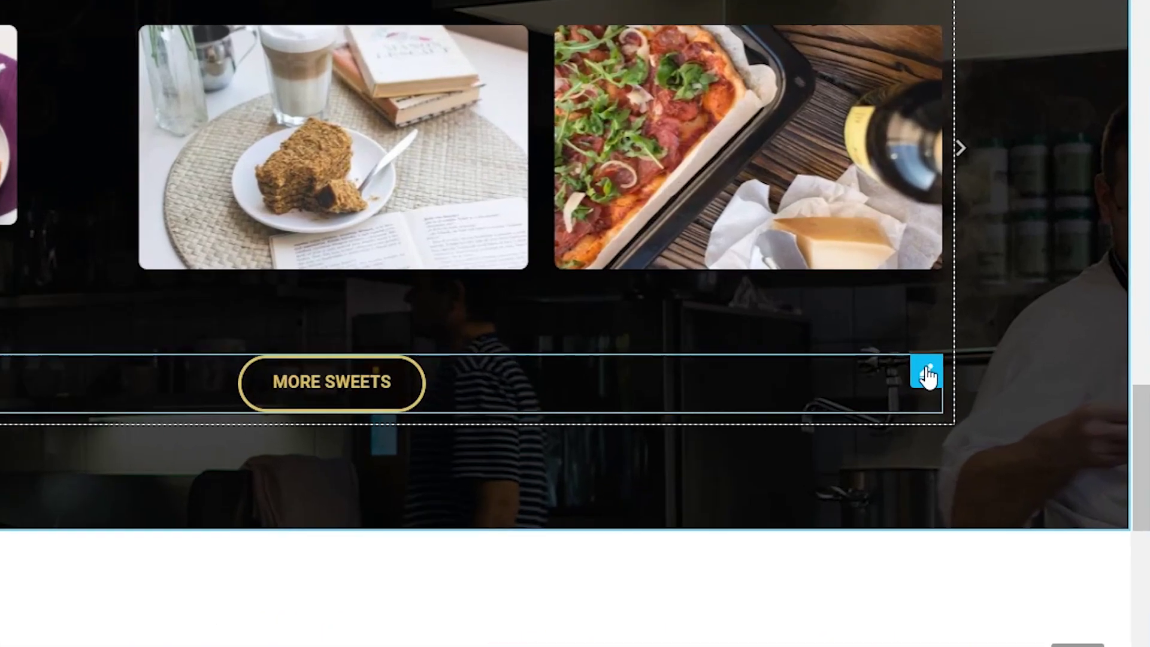
click(1021, 420)
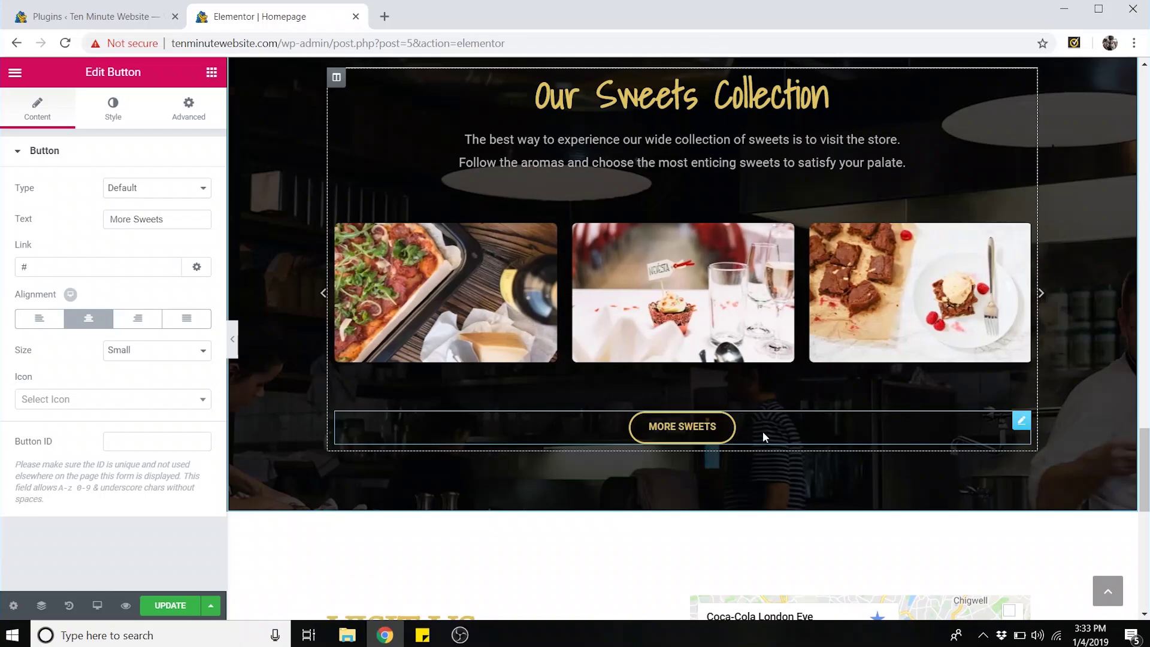
click(75, 265)
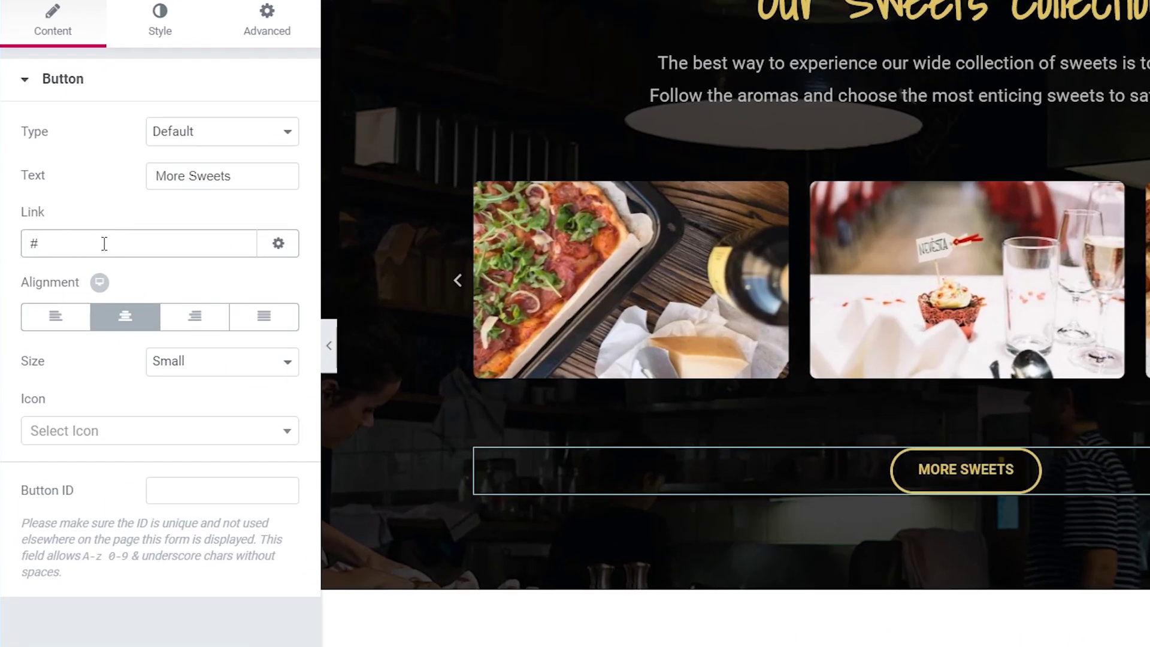
drag(234, 177, 192, 183)
text(Desserts)
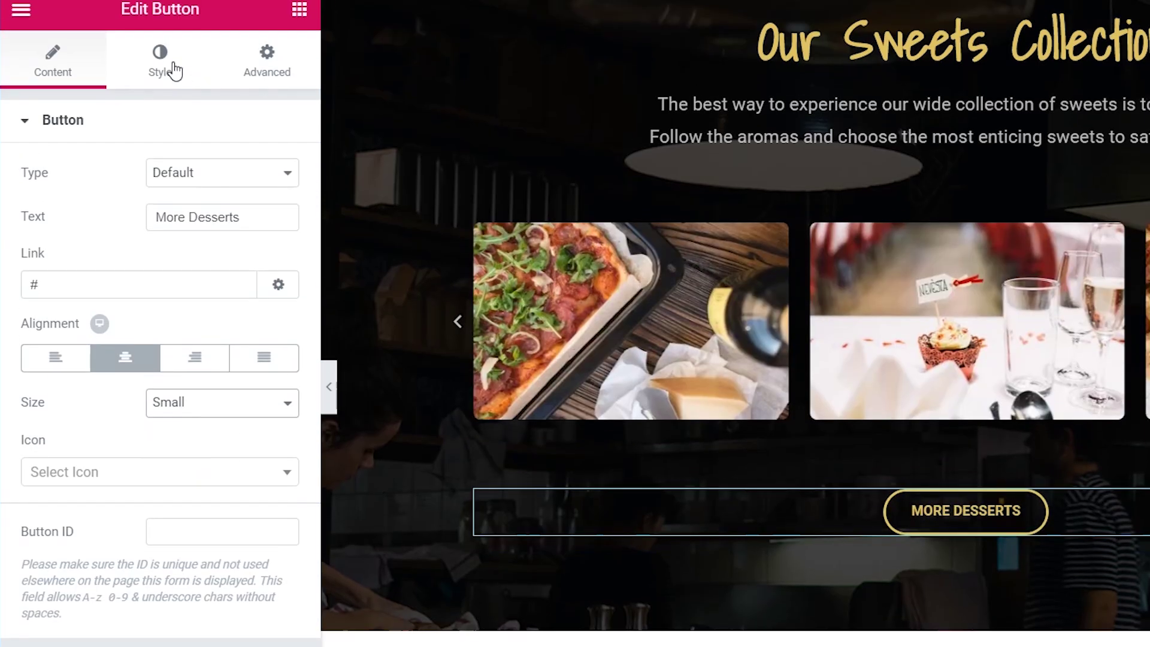
click(171, 29)
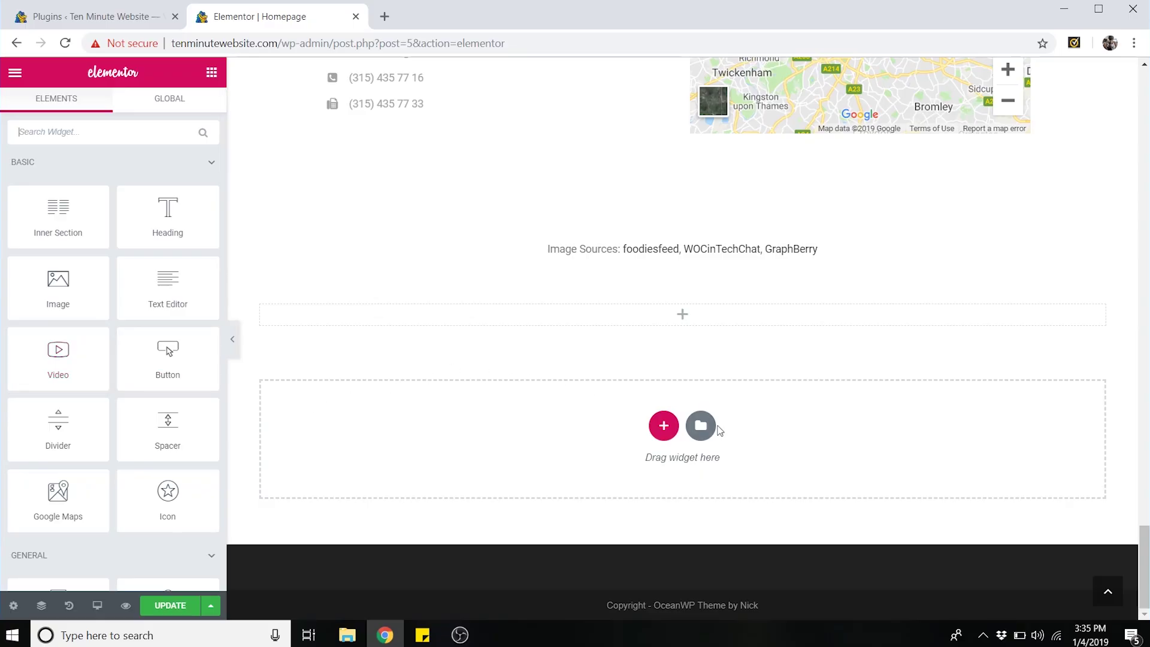
- Preview the black contact block from the library's Blocks section and insert it into the page
click(701, 426)
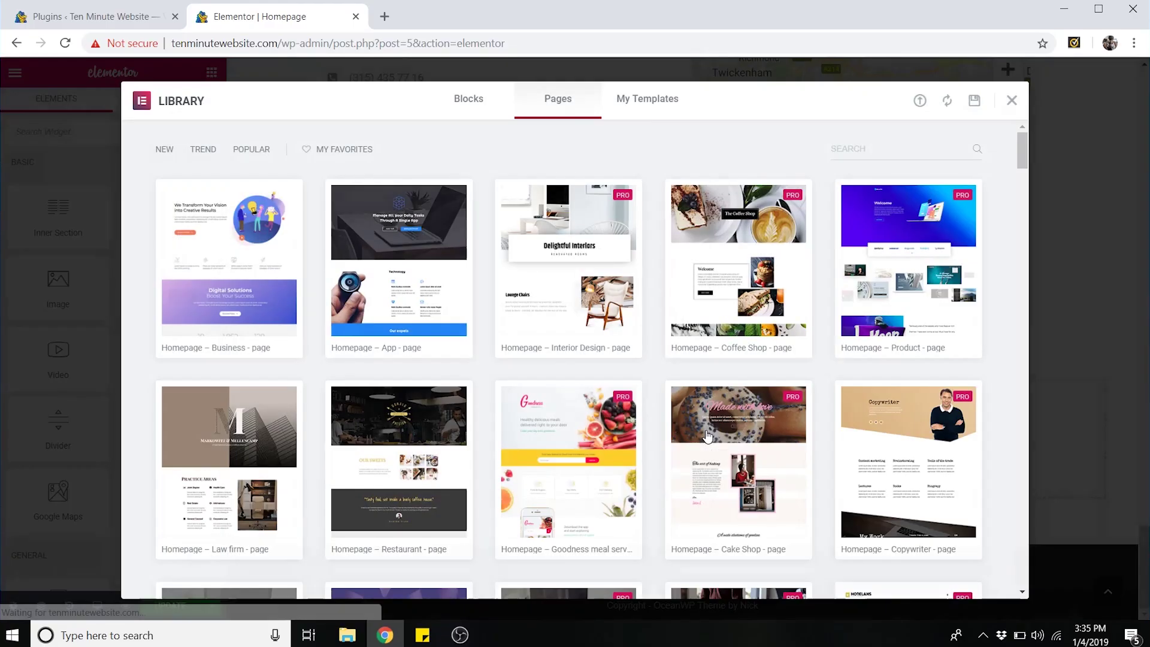
click(470, 99)
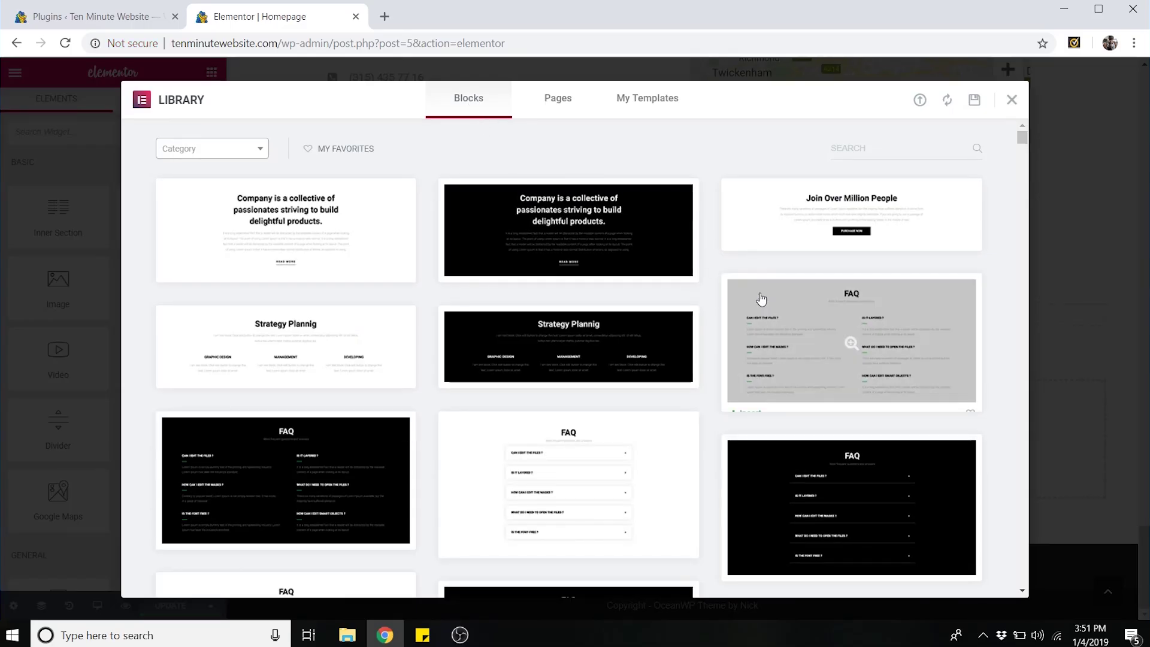
scroll(551, 249, down, 1)
scroll(485, 407, down, 5)
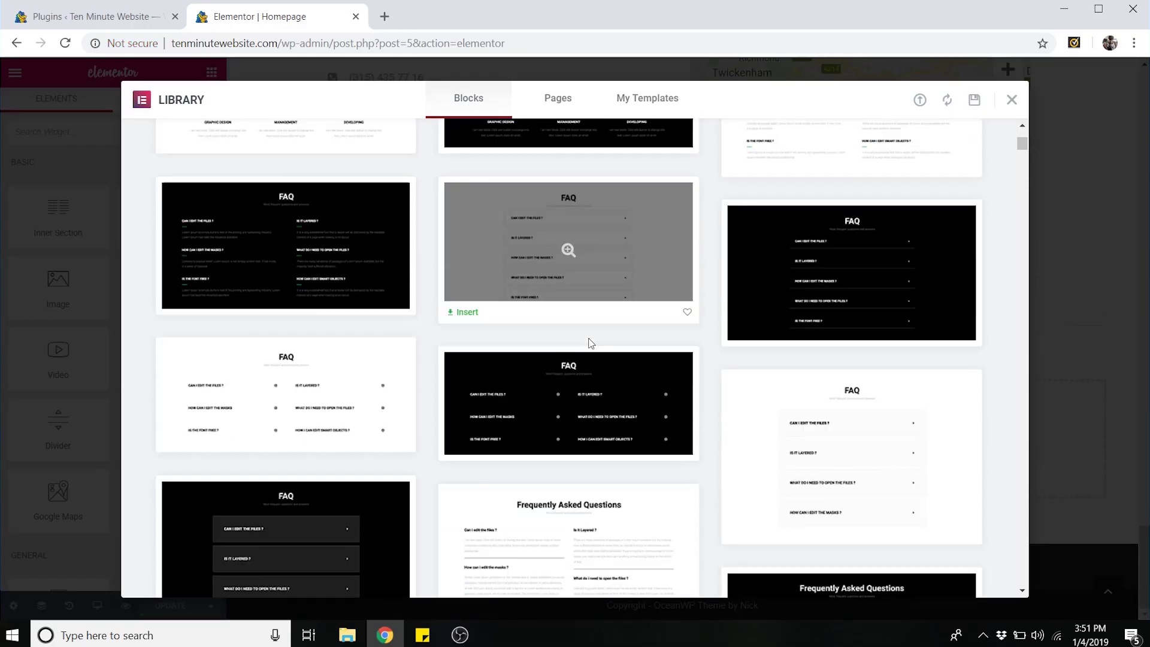
scroll(589, 344, down, 15)
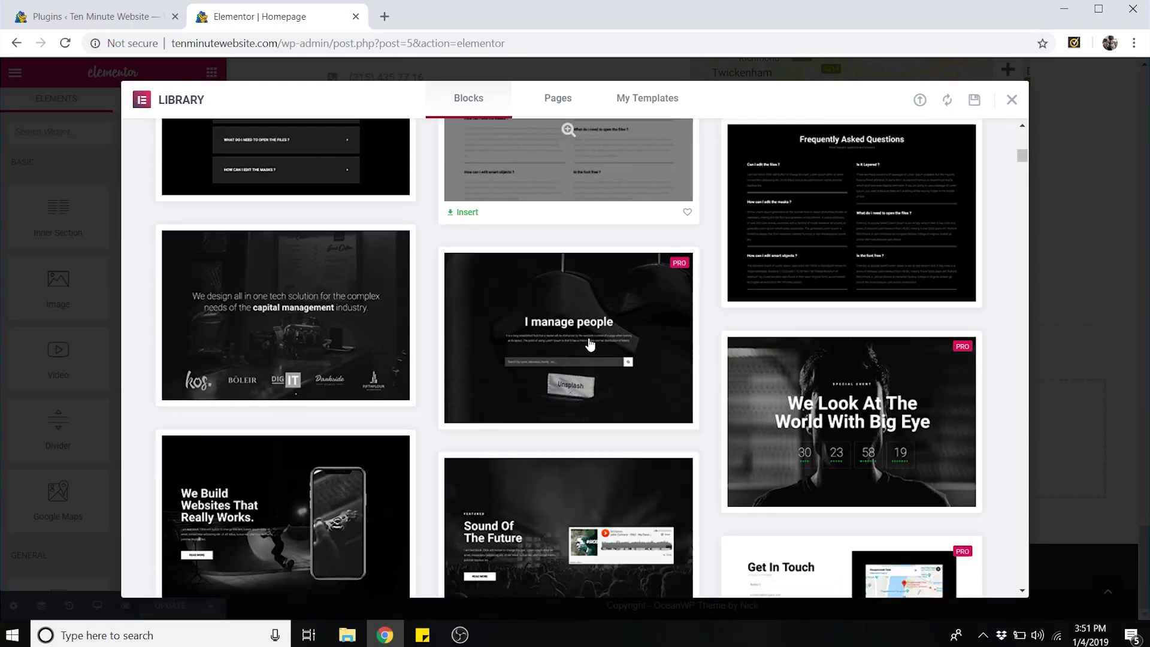
scroll(589, 348, down, 20)
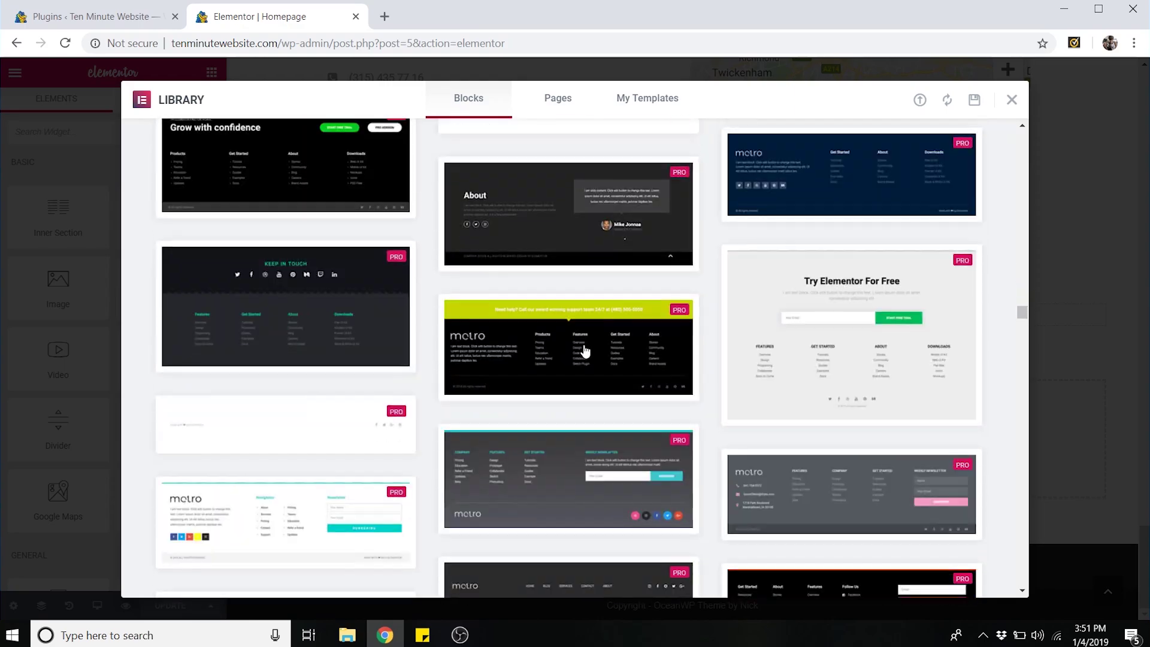
scroll(542, 228, down, 2)
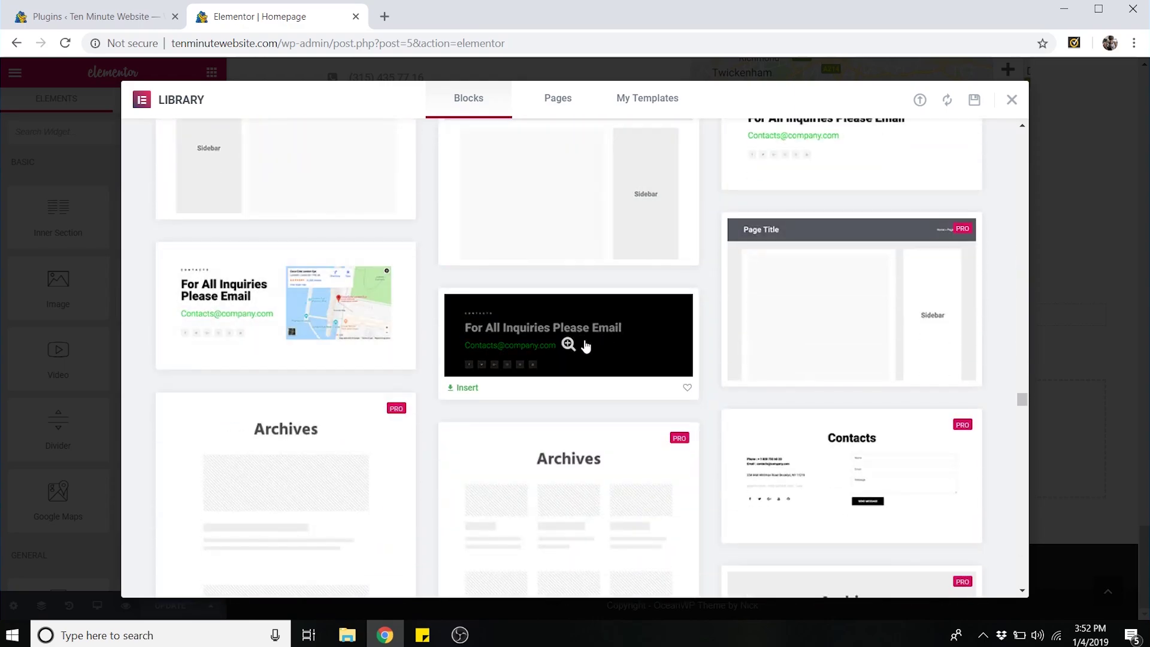
click(583, 350)
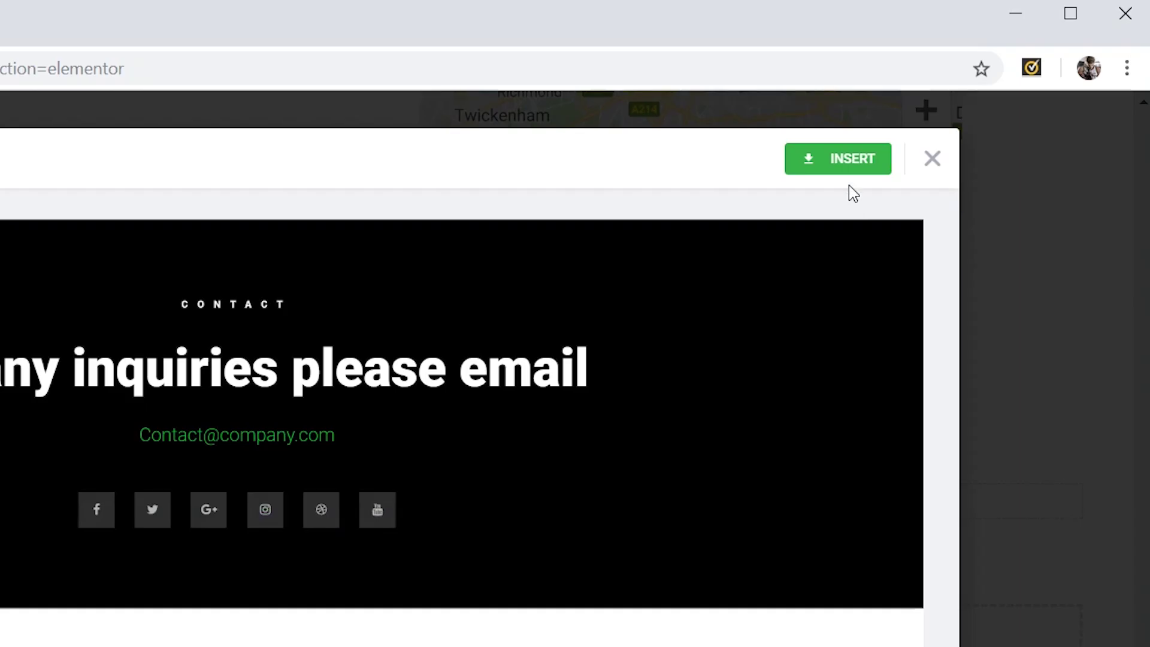
click(845, 173)
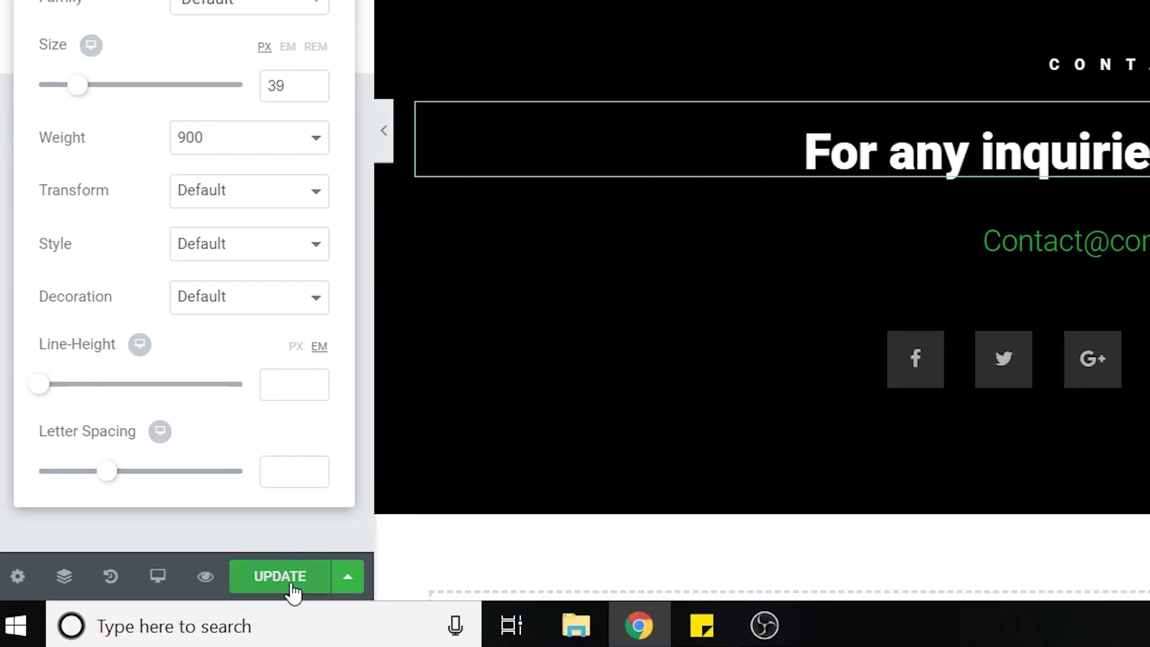
- Save the homepage changes with Update and bring up Elementor's main menu
click(291, 584)
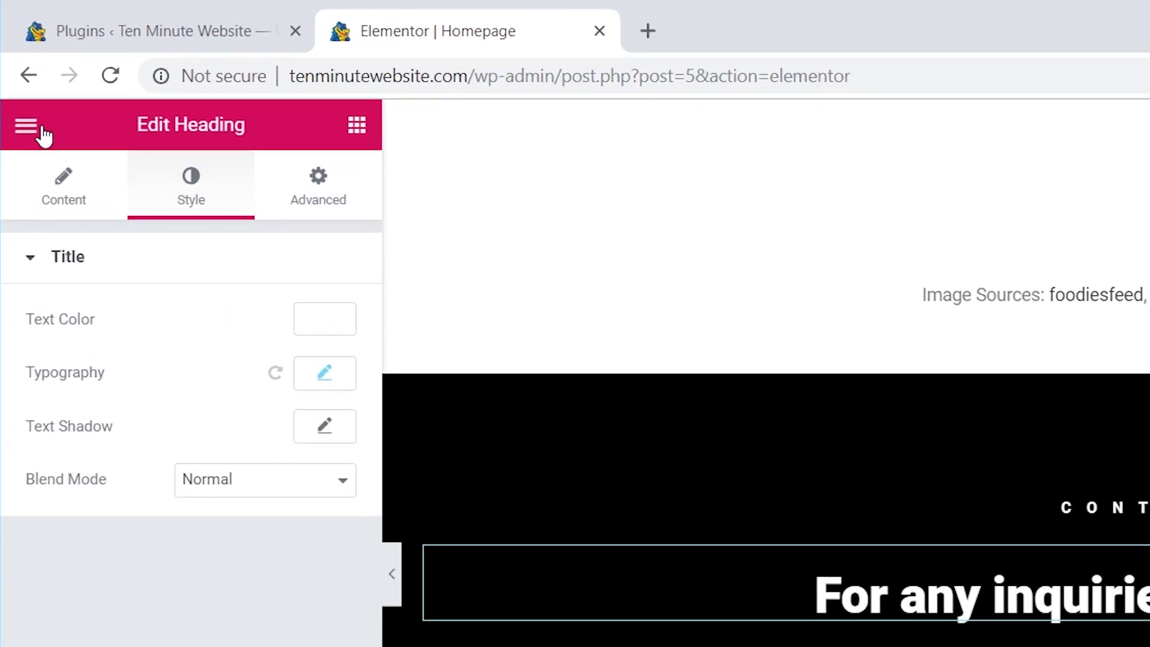
click(36, 131)
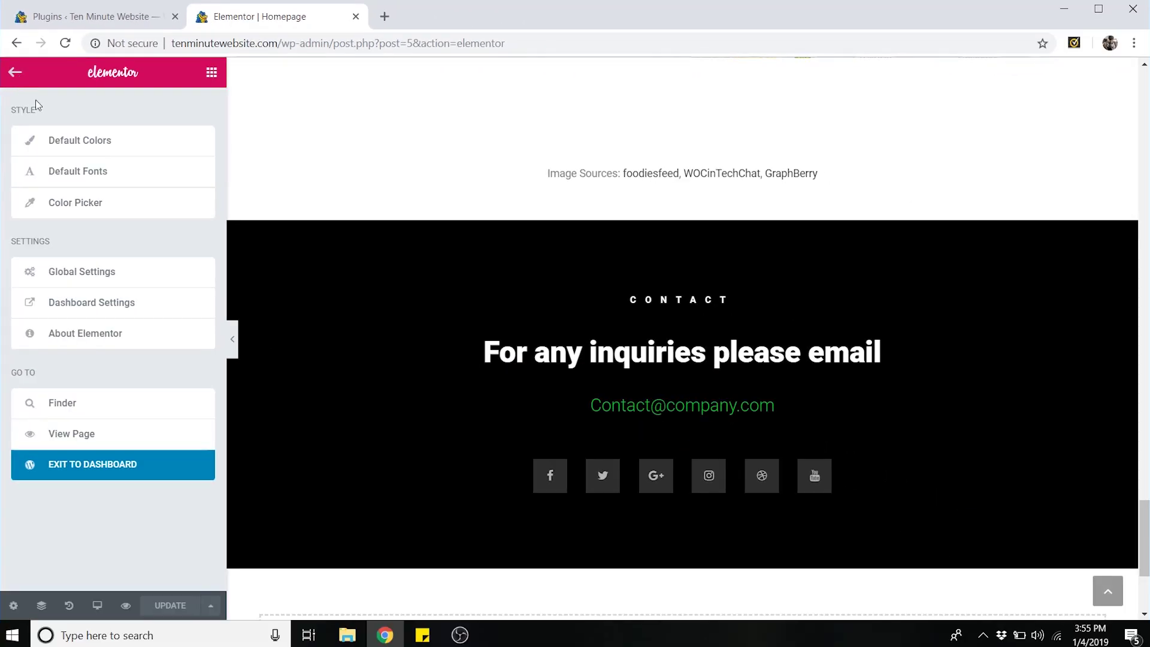
- Set the black wave image as the header logo with a 46 px max width
click(104, 443)
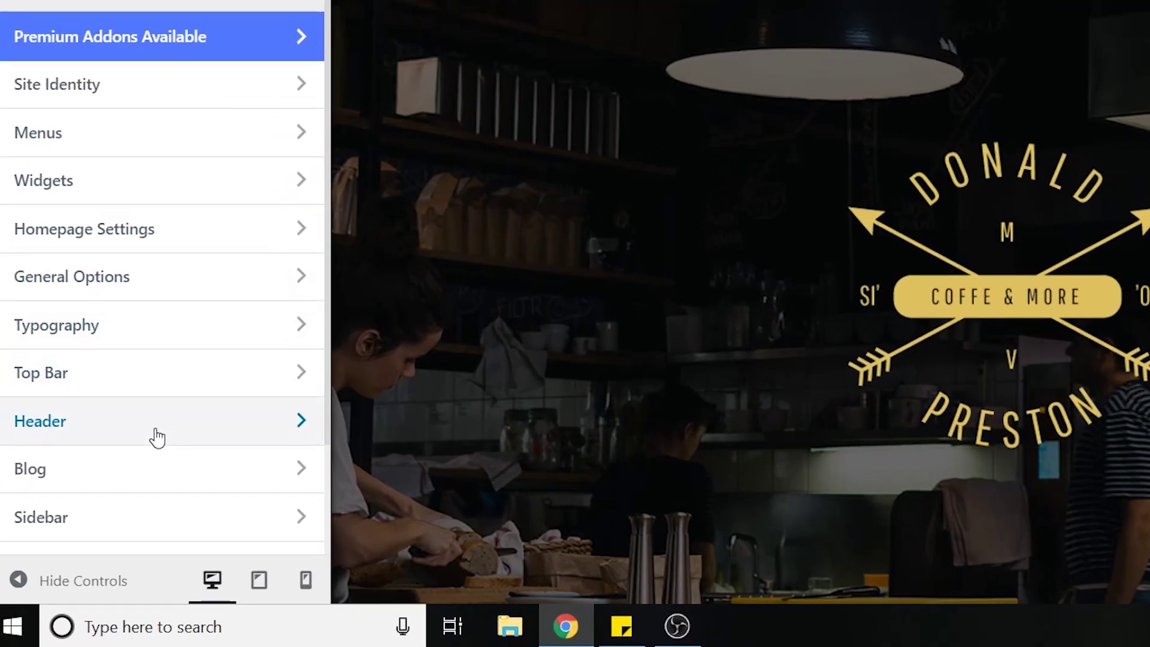
click(156, 437)
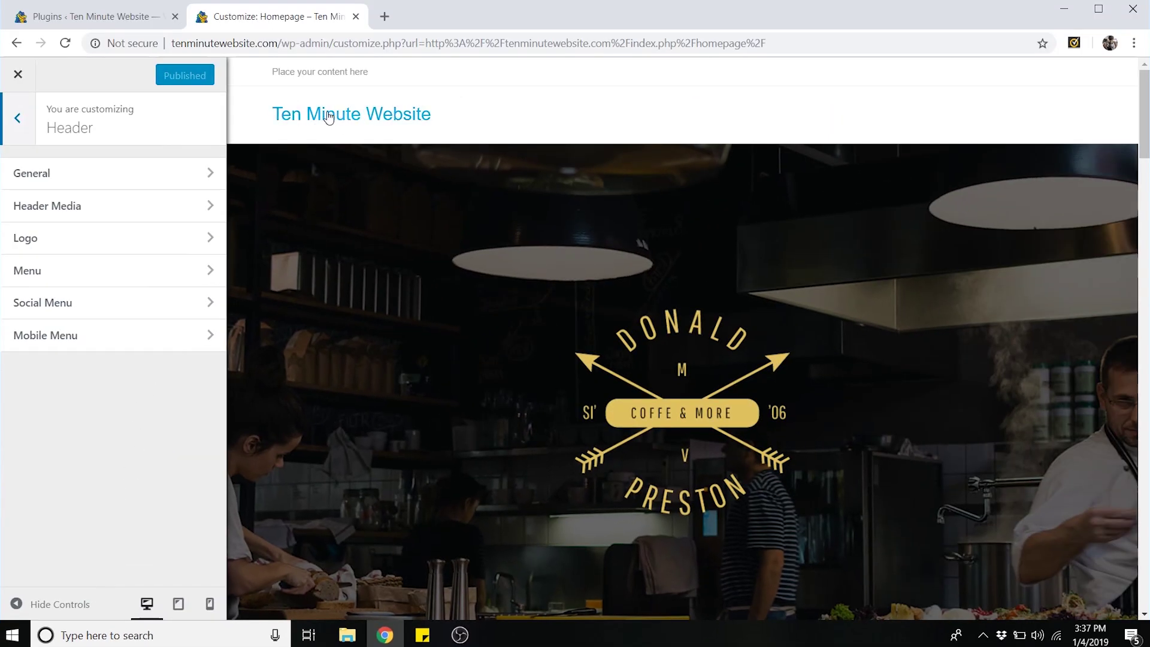
click(88, 242)
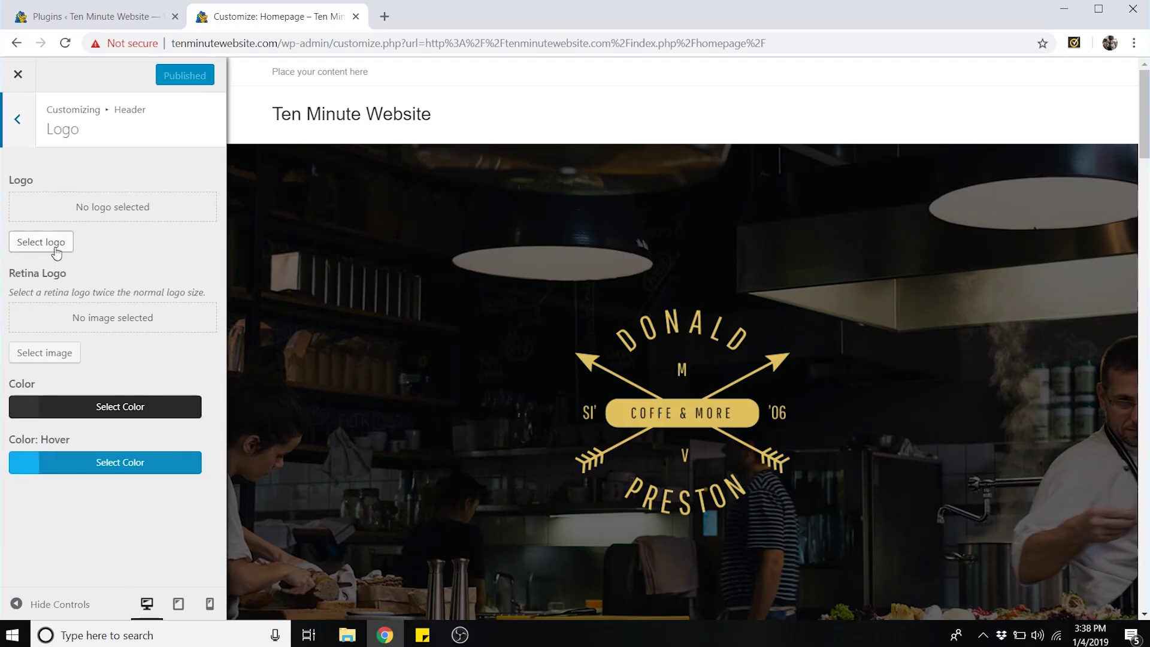
click(42, 243)
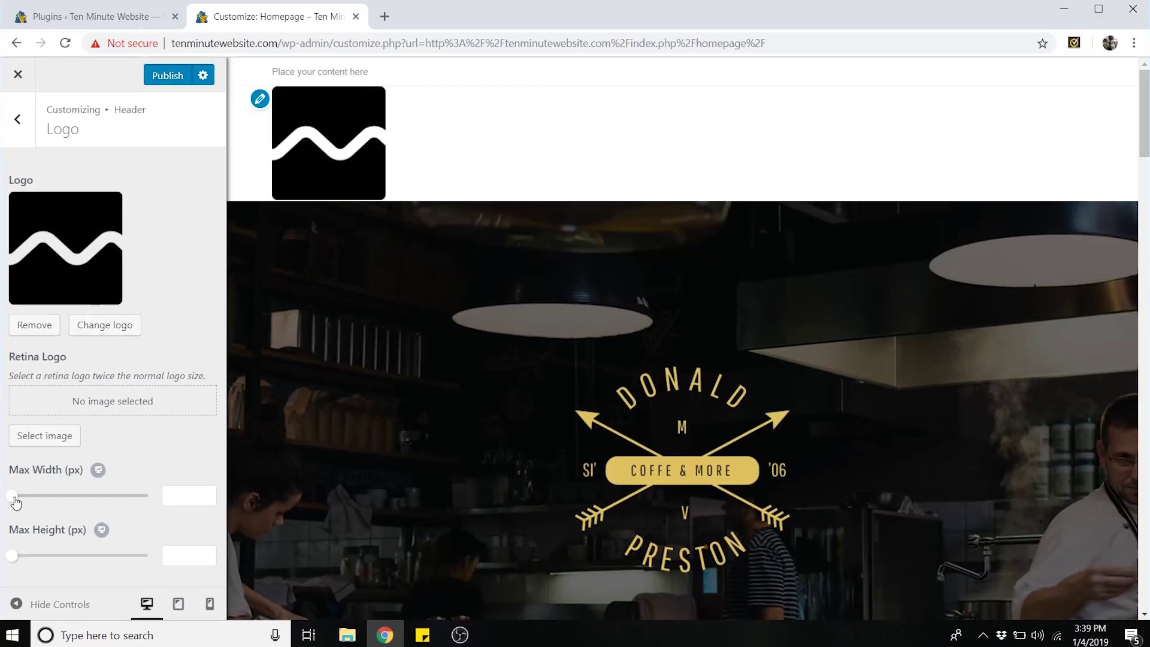
drag(20, 405, 55, 406)
drag(35, 499, 26, 499)
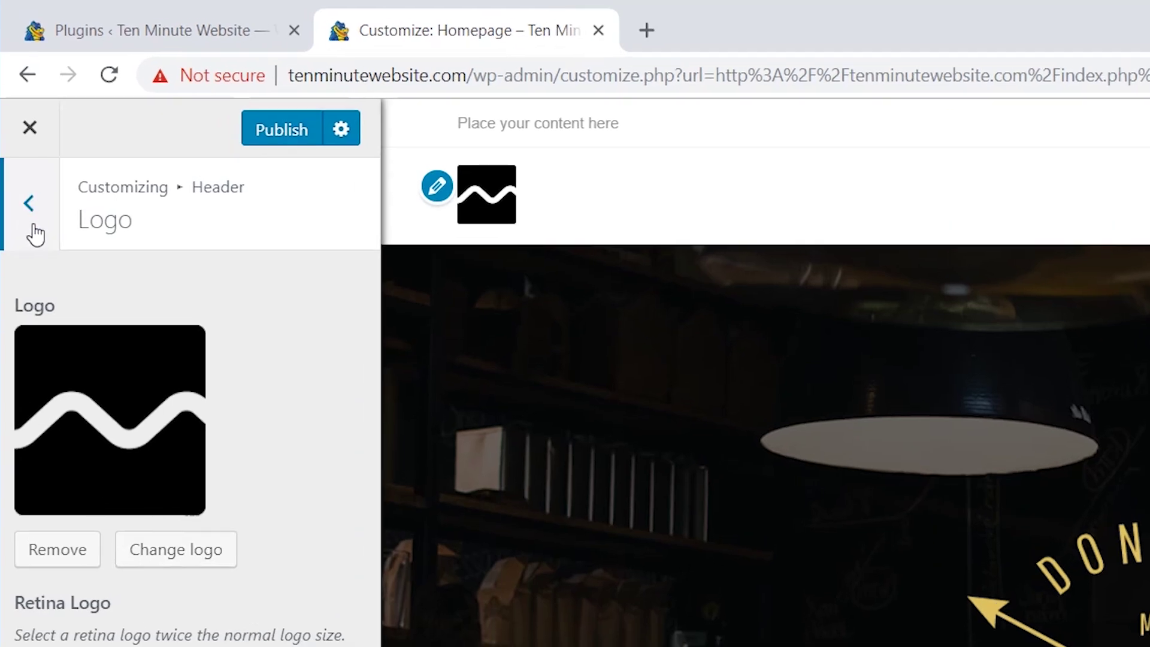
- Go from the header logo settings to Menus and start creating a new menu
click(34, 222)
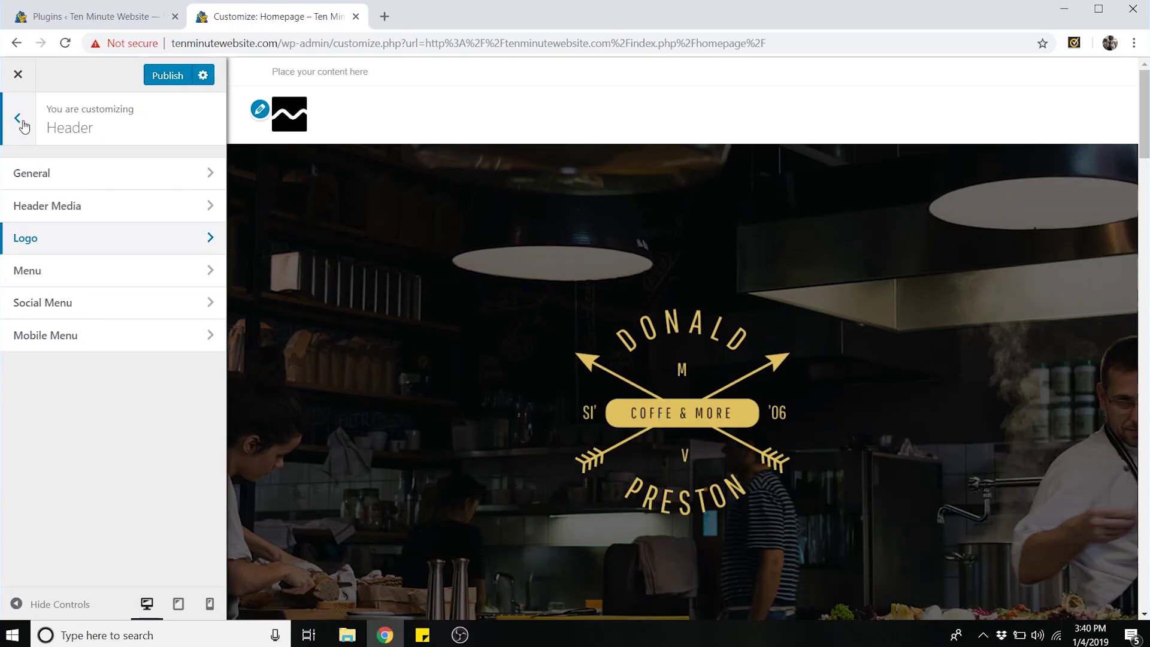
click(23, 124)
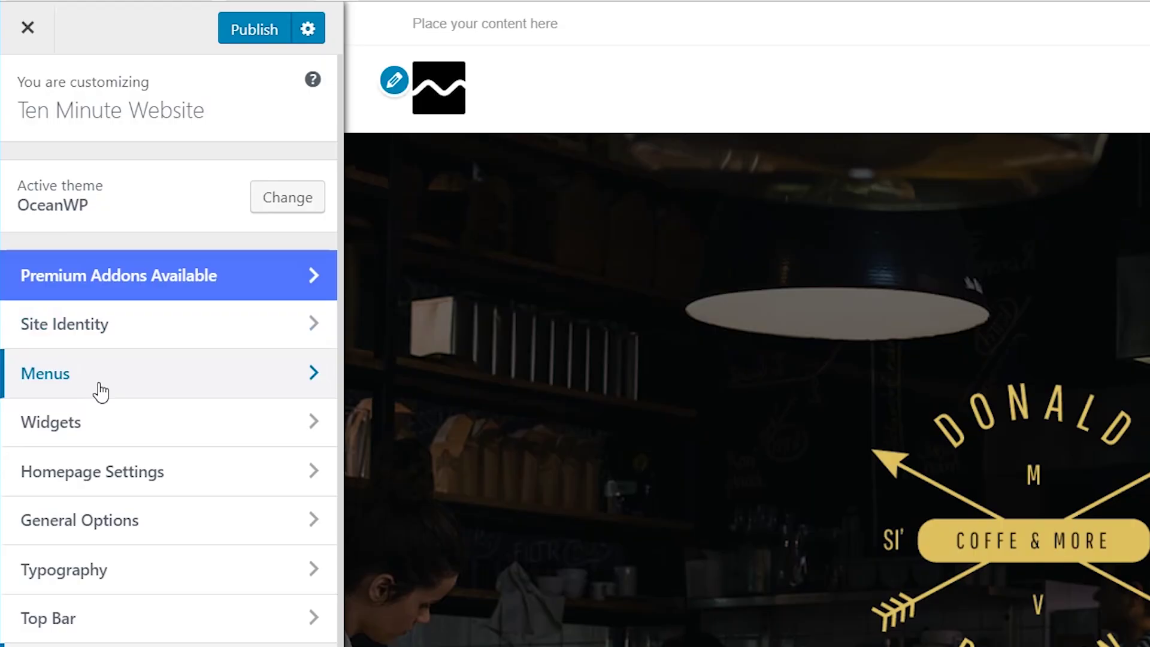
click(100, 393)
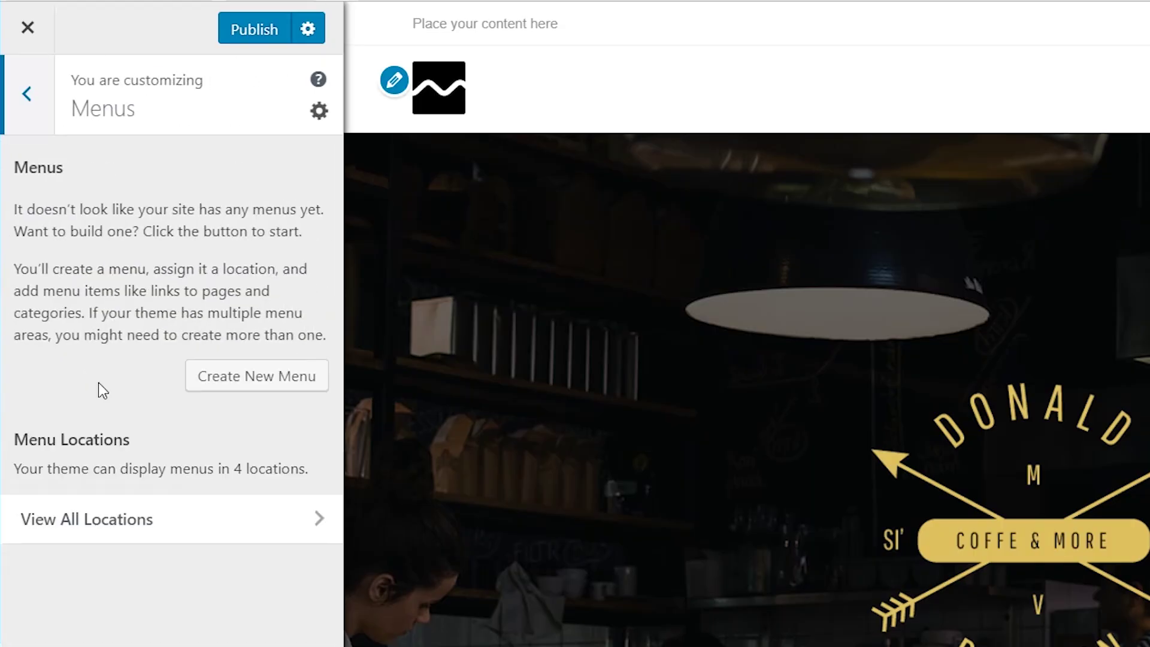
click(277, 390)
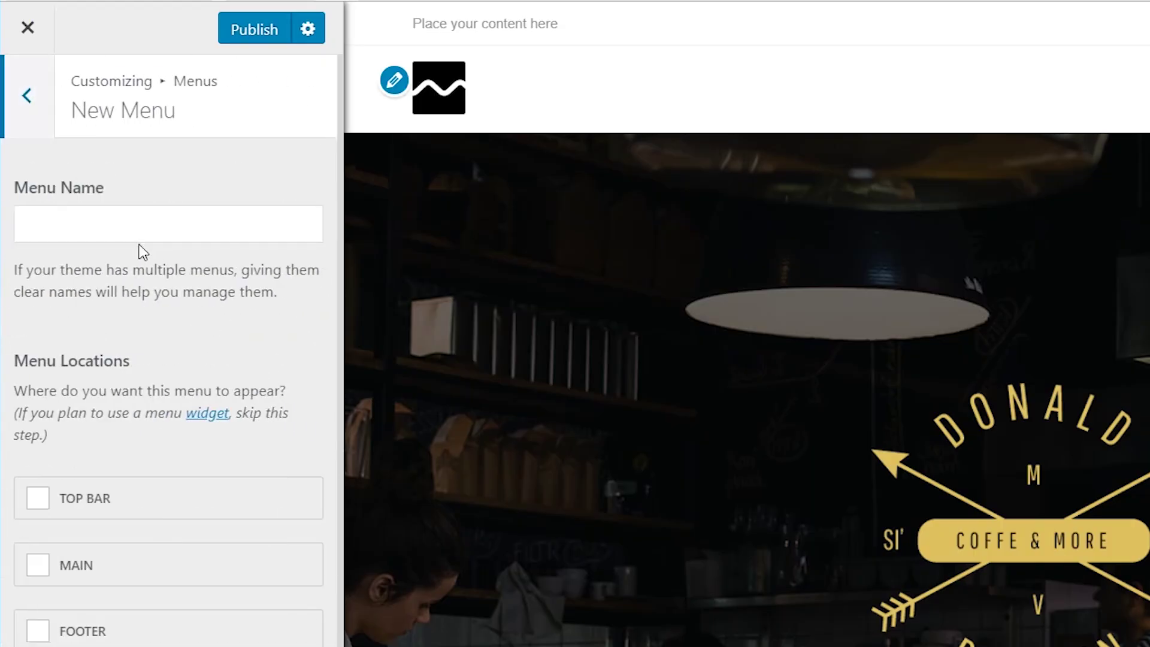
- Name the menu 'Primary Menu', assign it to Main, and bring up Add Items
click(123, 233)
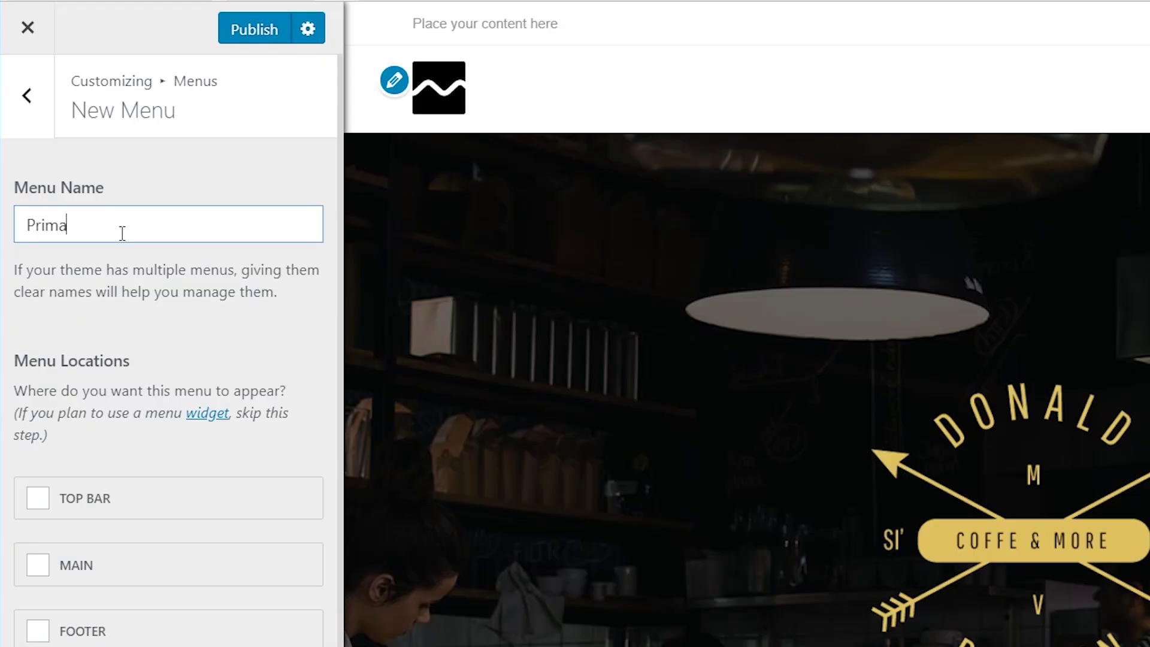
text(Primary Menu)
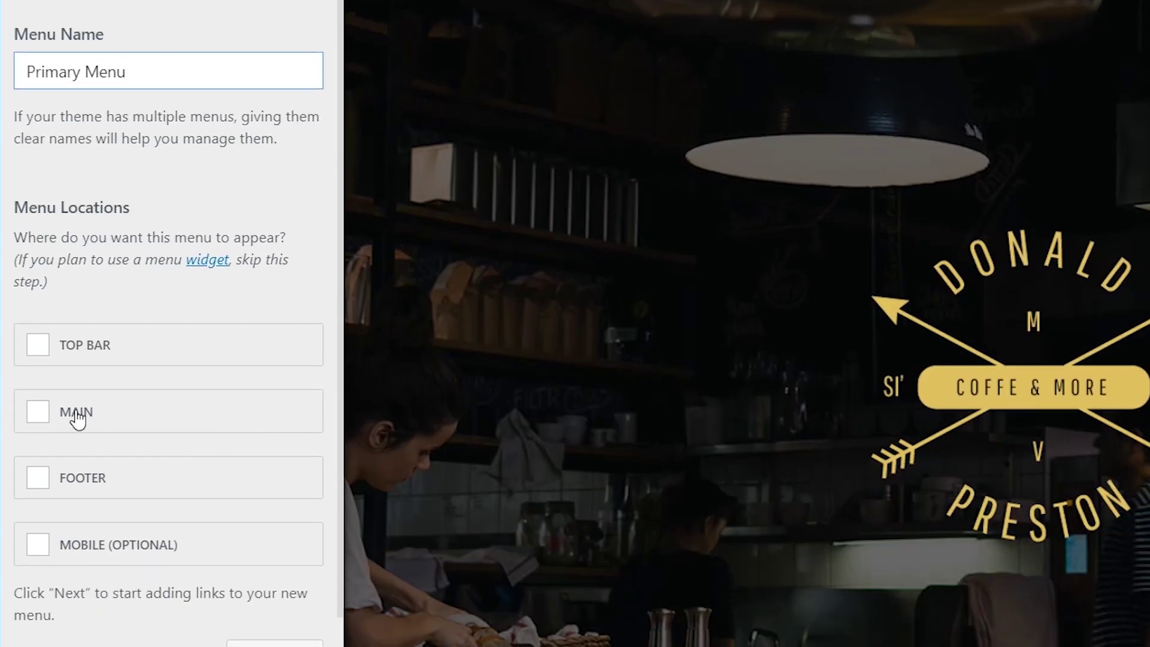
click(75, 567)
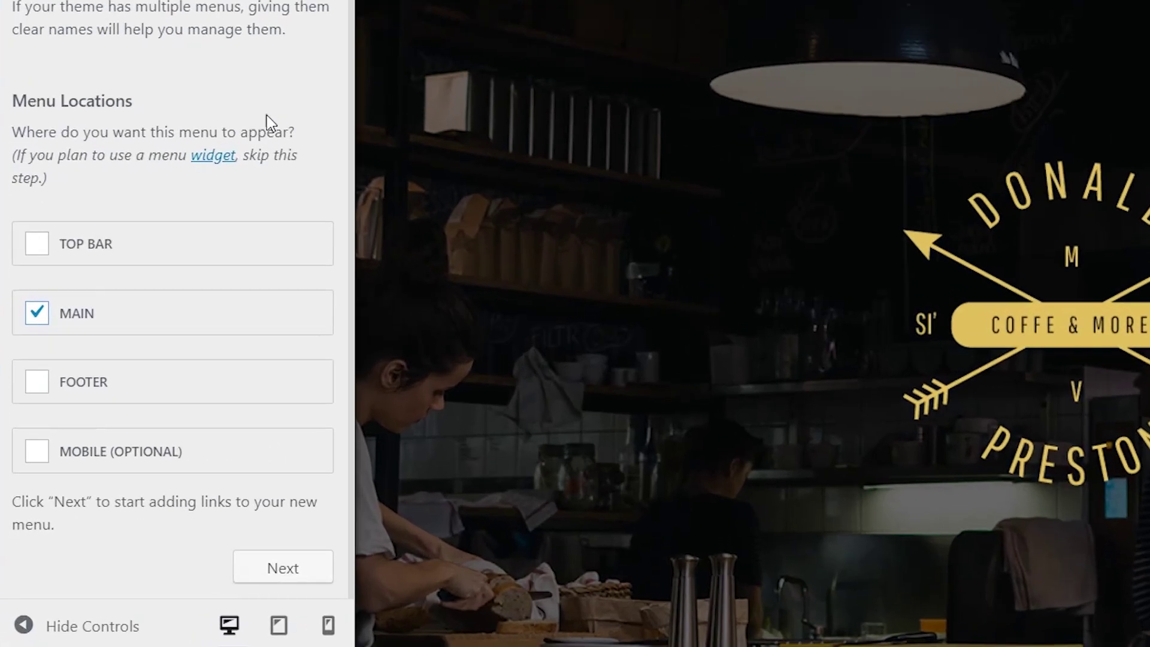
click(179, 590)
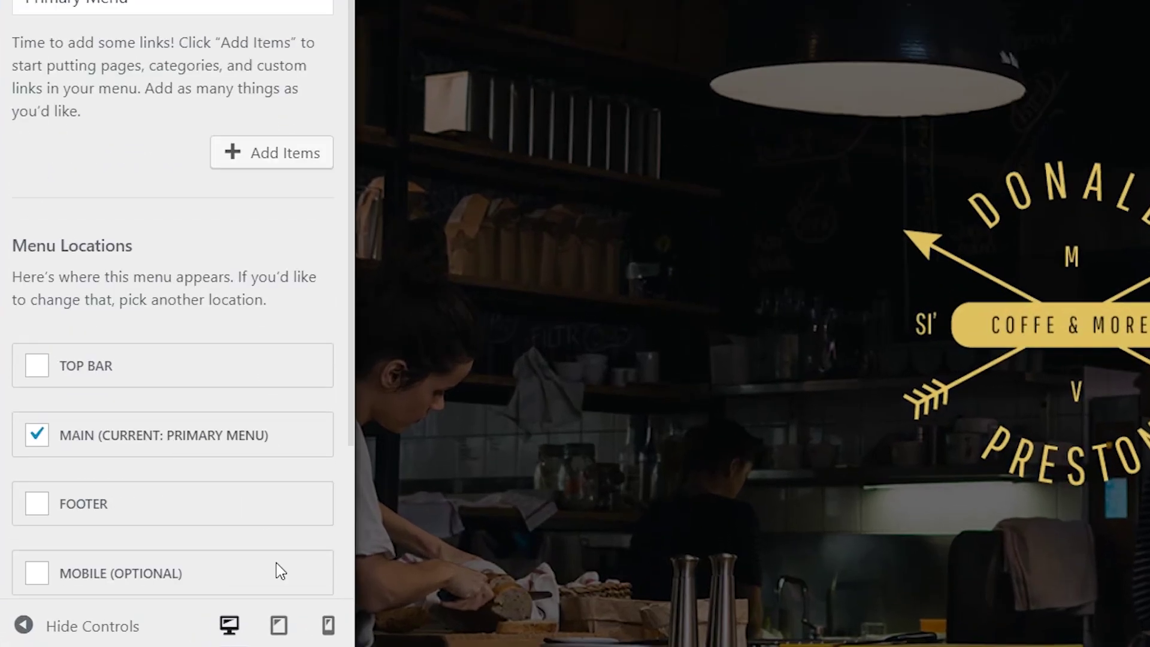
scroll(277, 570, up, 4)
click(282, 389)
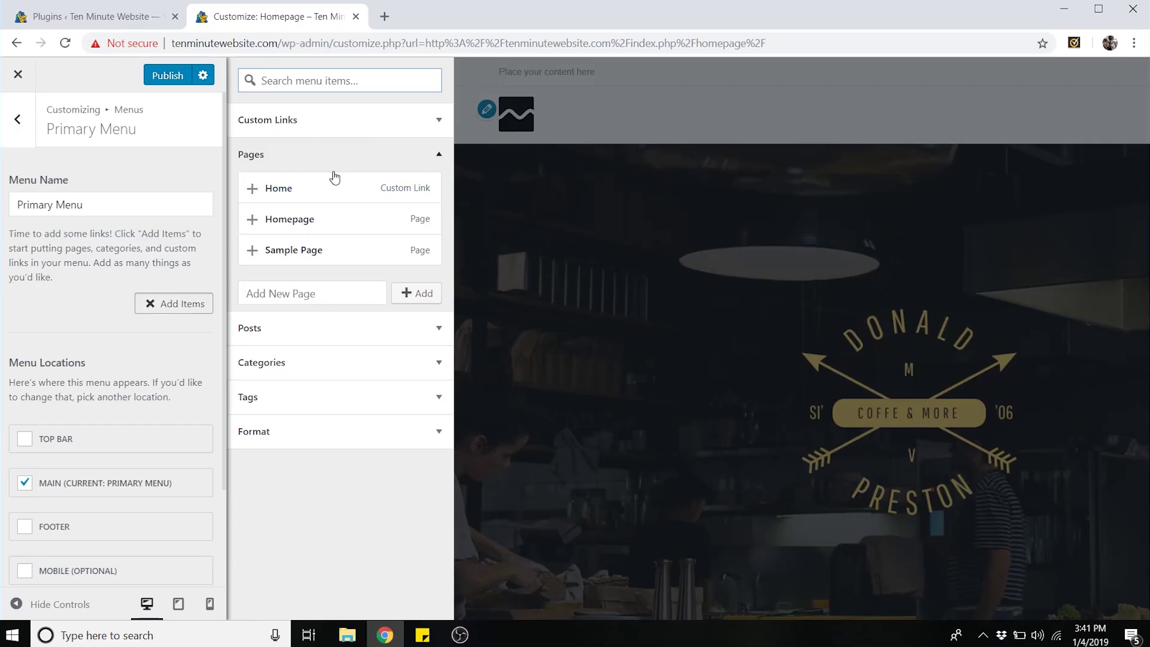
- Add new About, Contact and Services pages to the menu, moving Contact to the end
click(292, 293)
text(AB)
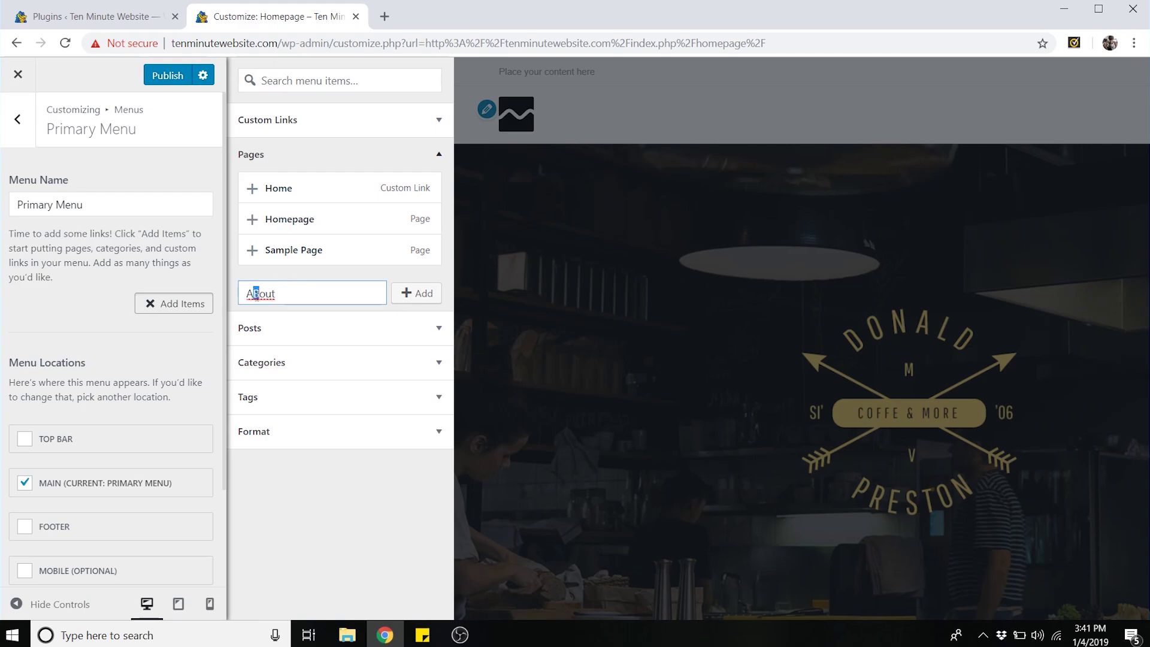
click(428, 303)
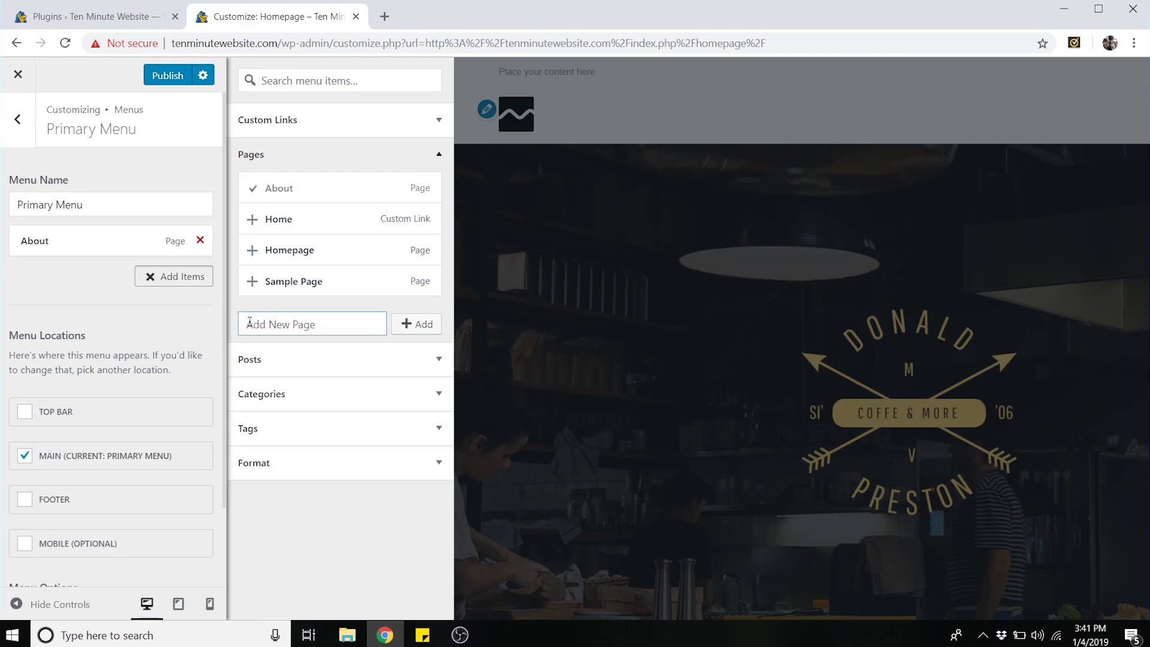
text(Contact)
click(421, 328)
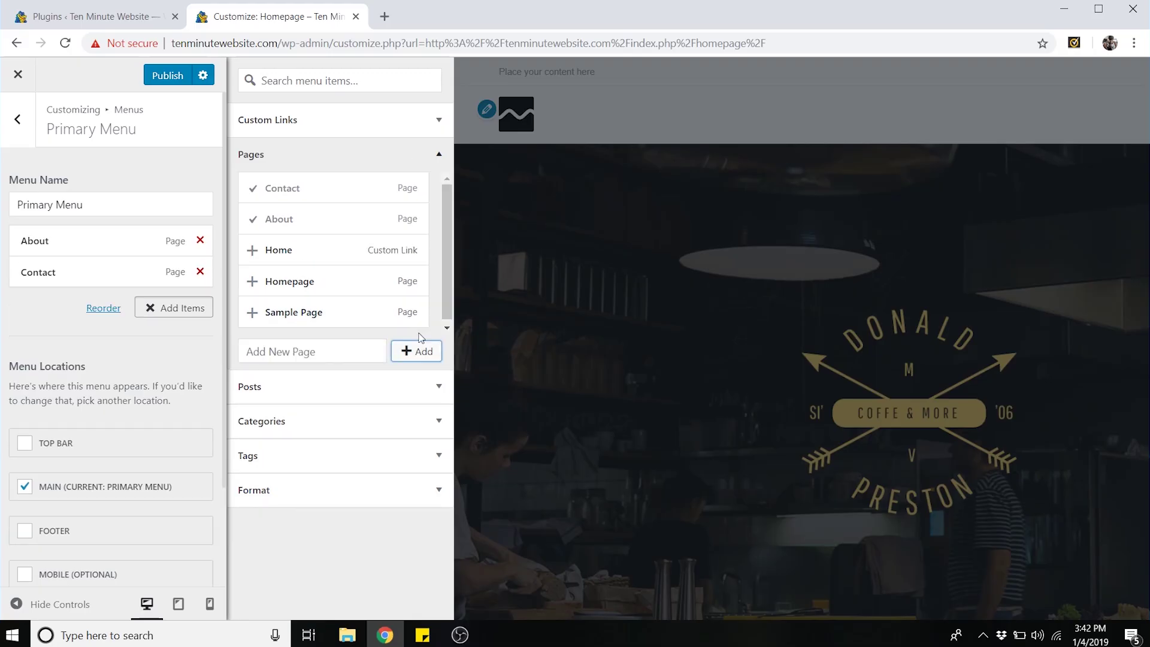
click(303, 350)
text(Serv)
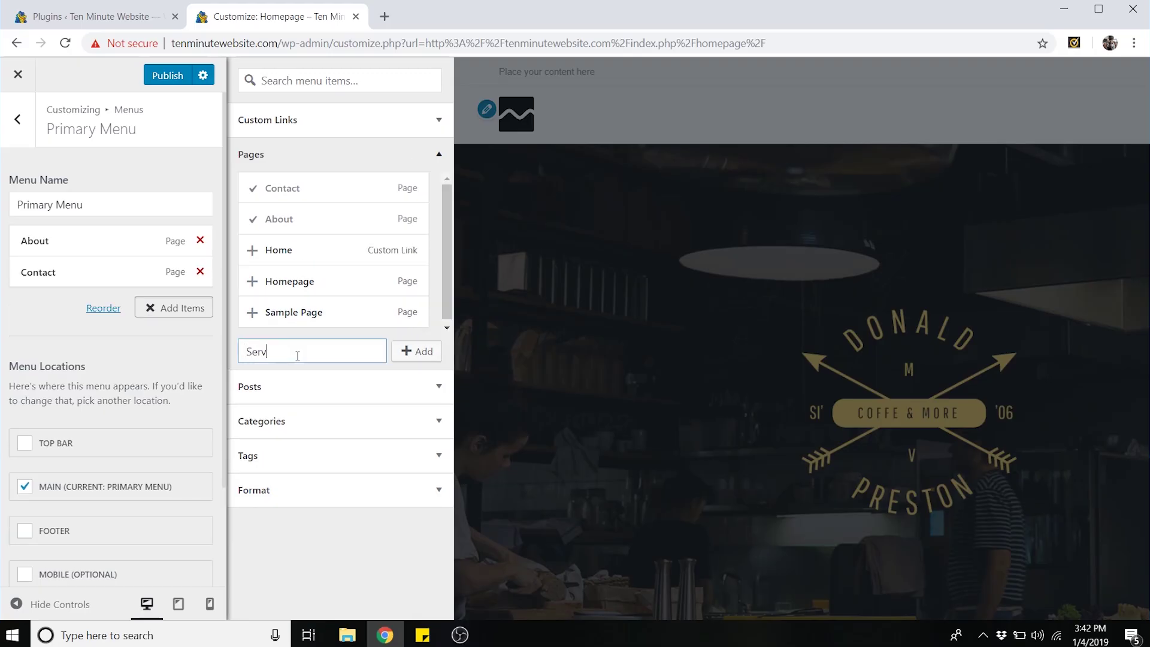
text(ices)
click(398, 352)
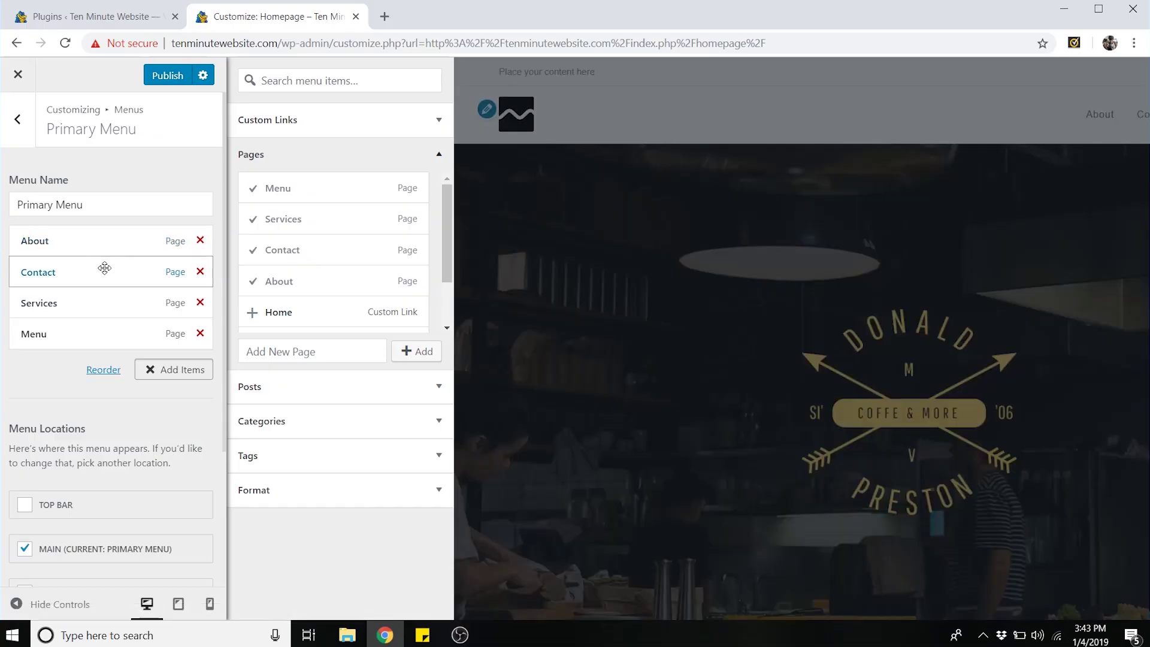
drag(103, 269, 102, 324)
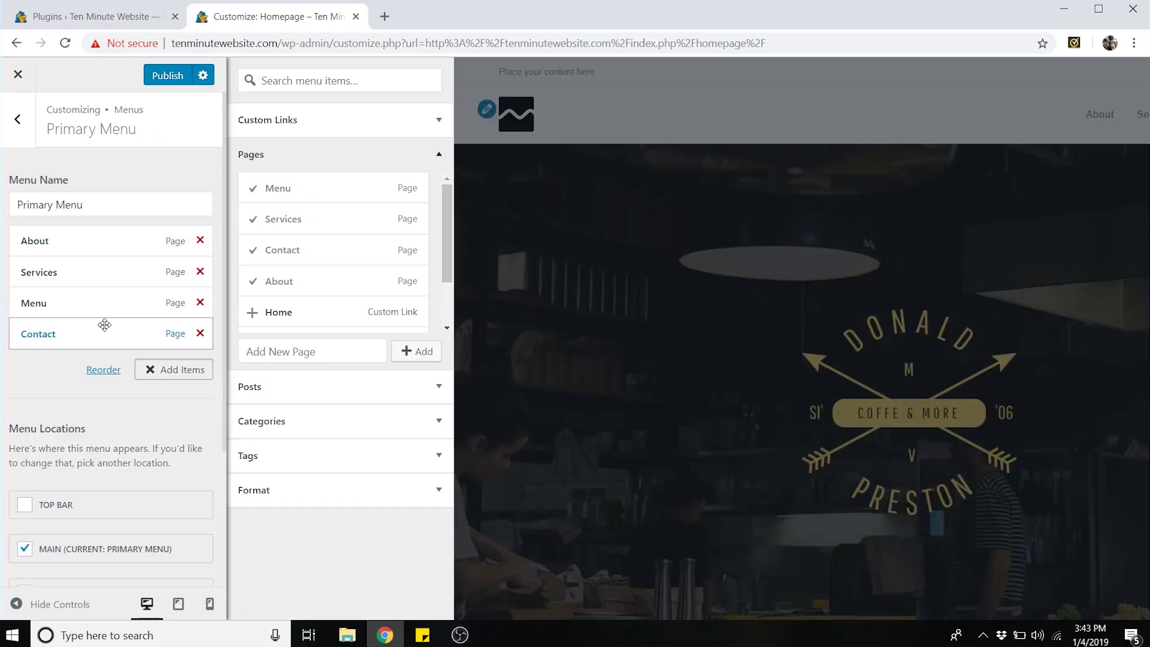
click(60, 604)
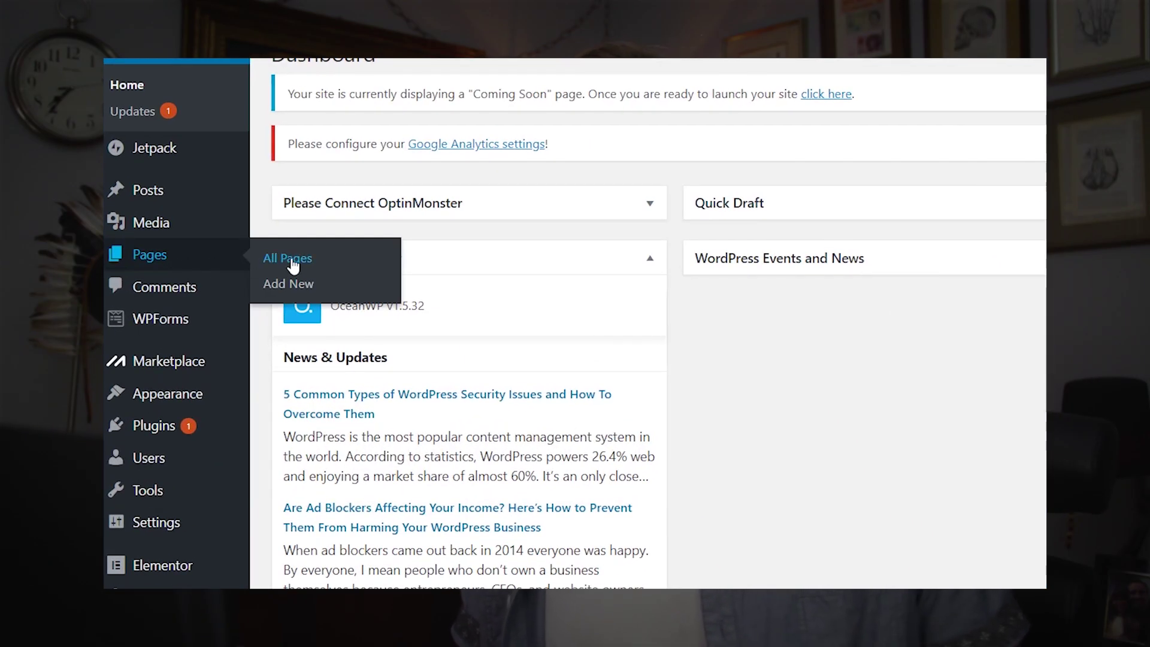
- Scroll through the All Pages list, then back out of the Primary Menu settings
click(271, 259)
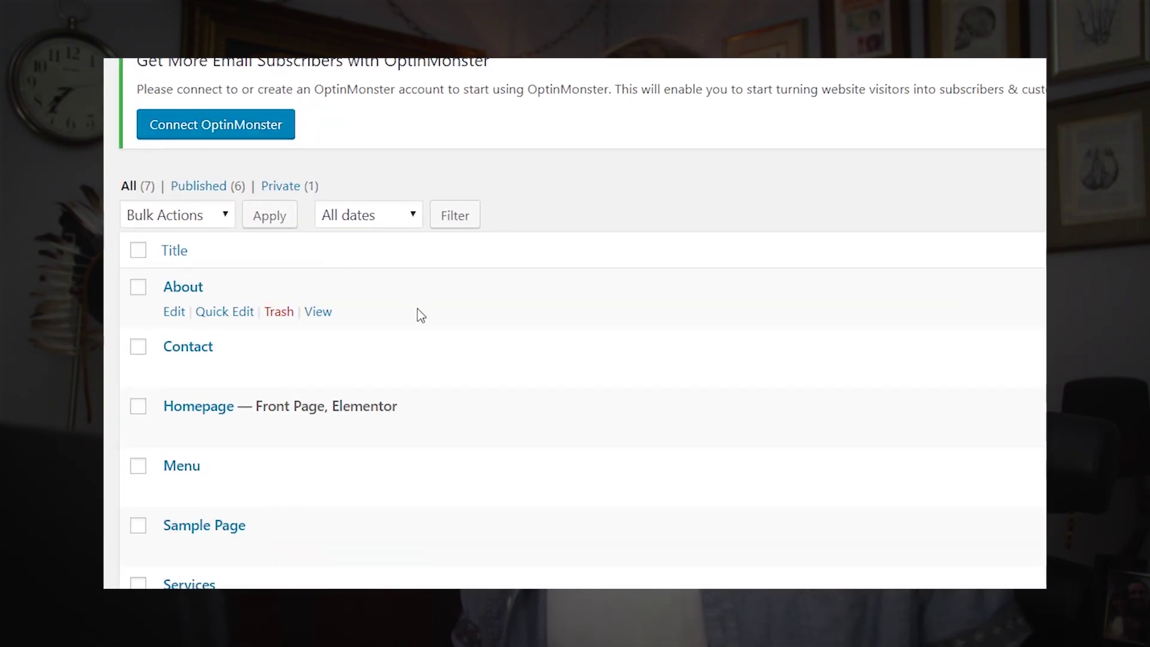
scroll(428, 319, down, 3)
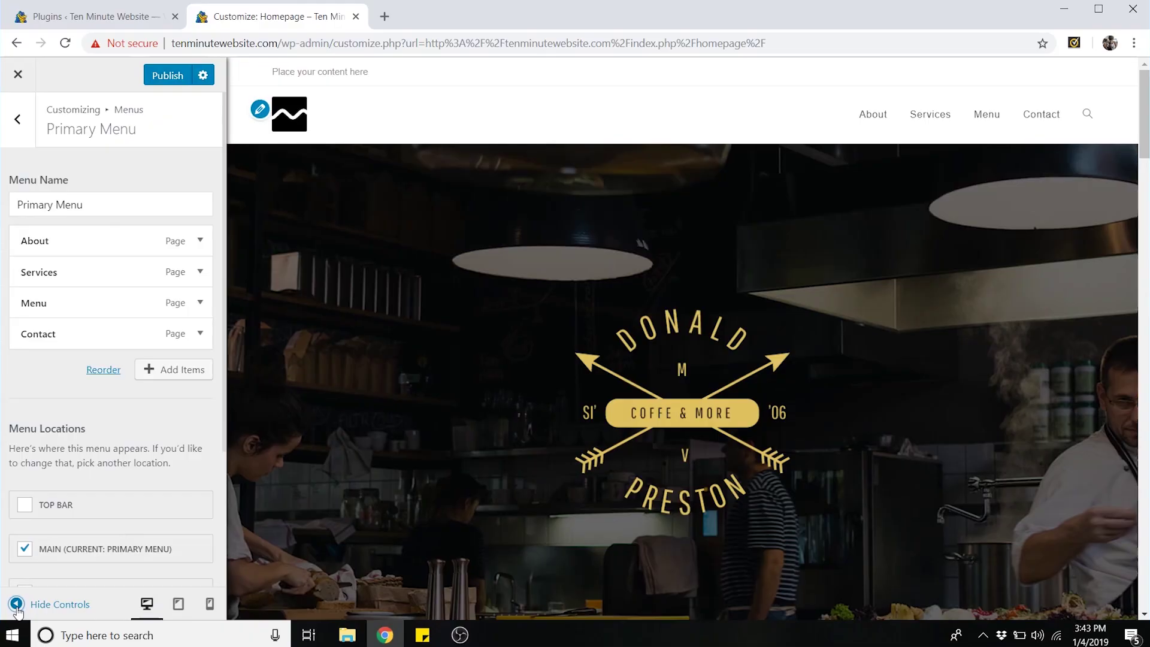
click(22, 120)
- Uncheck Enable Top Bar under Top Bar > General to remove the 'Place your content here' strip
click(22, 119)
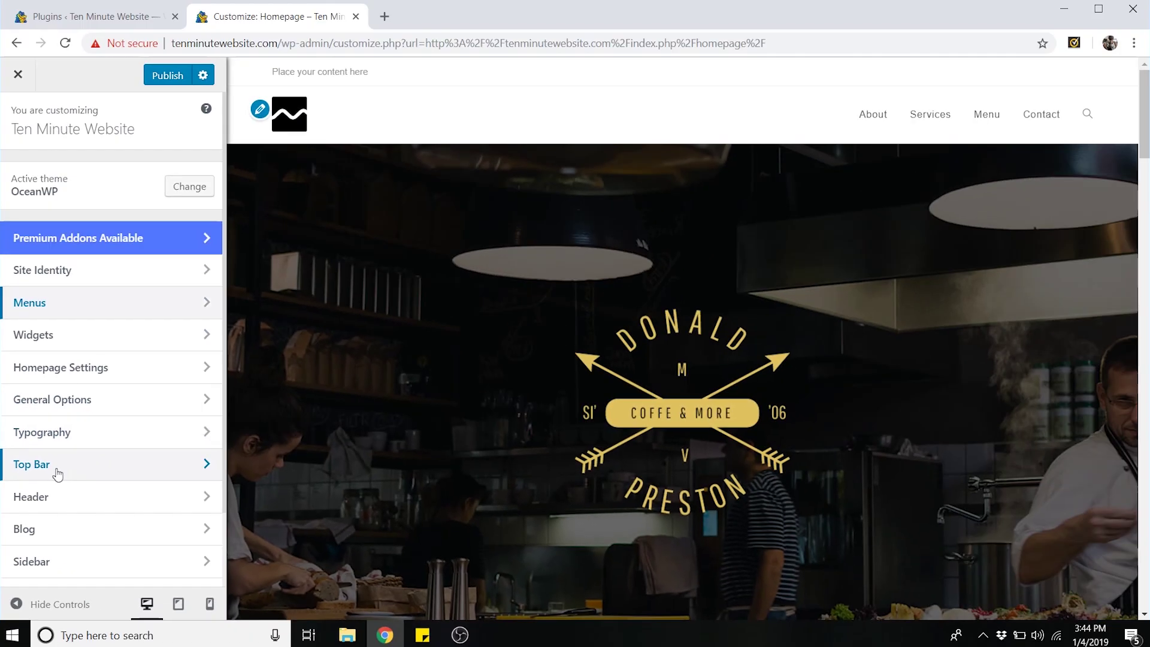
click(57, 474)
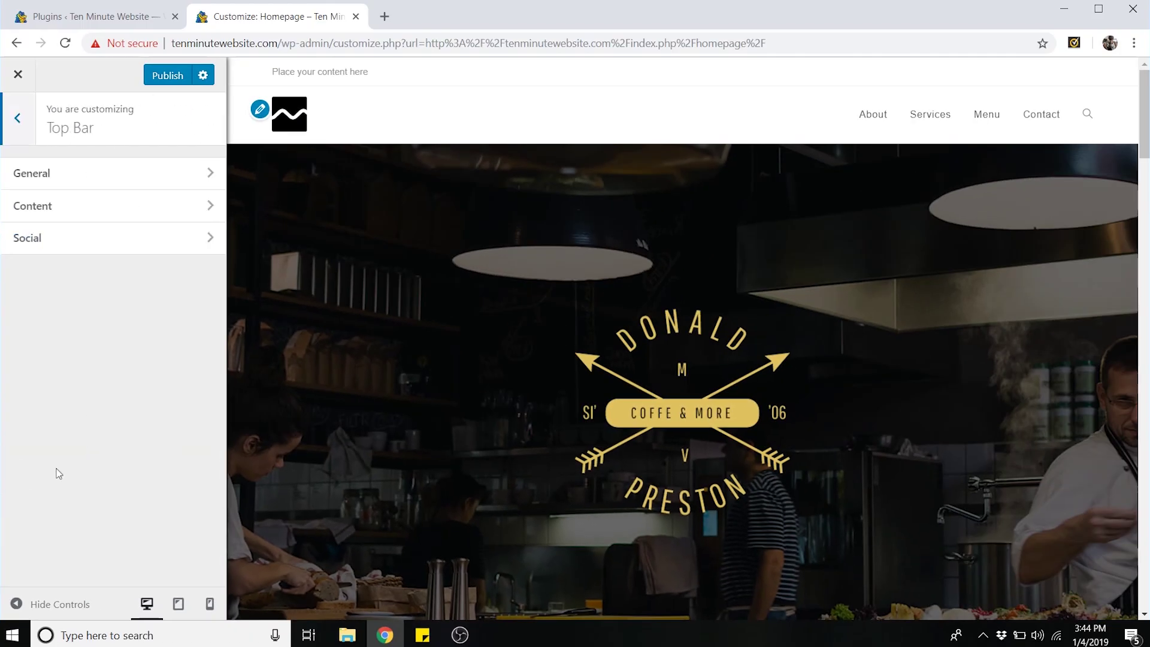
click(95, 188)
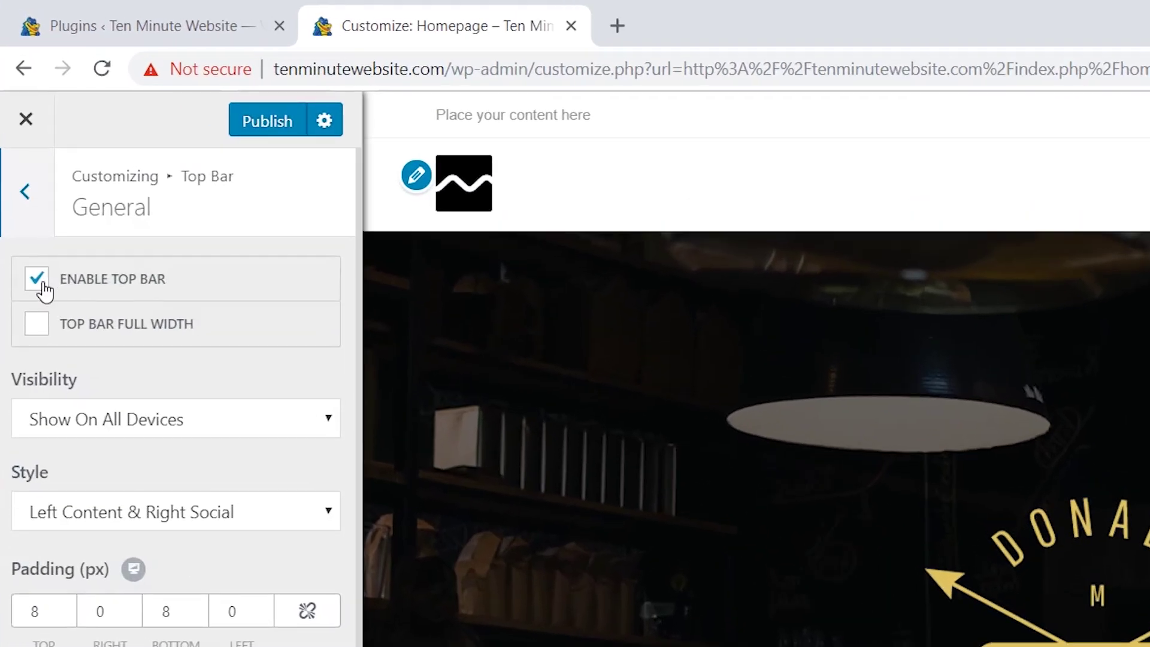
click(42, 281)
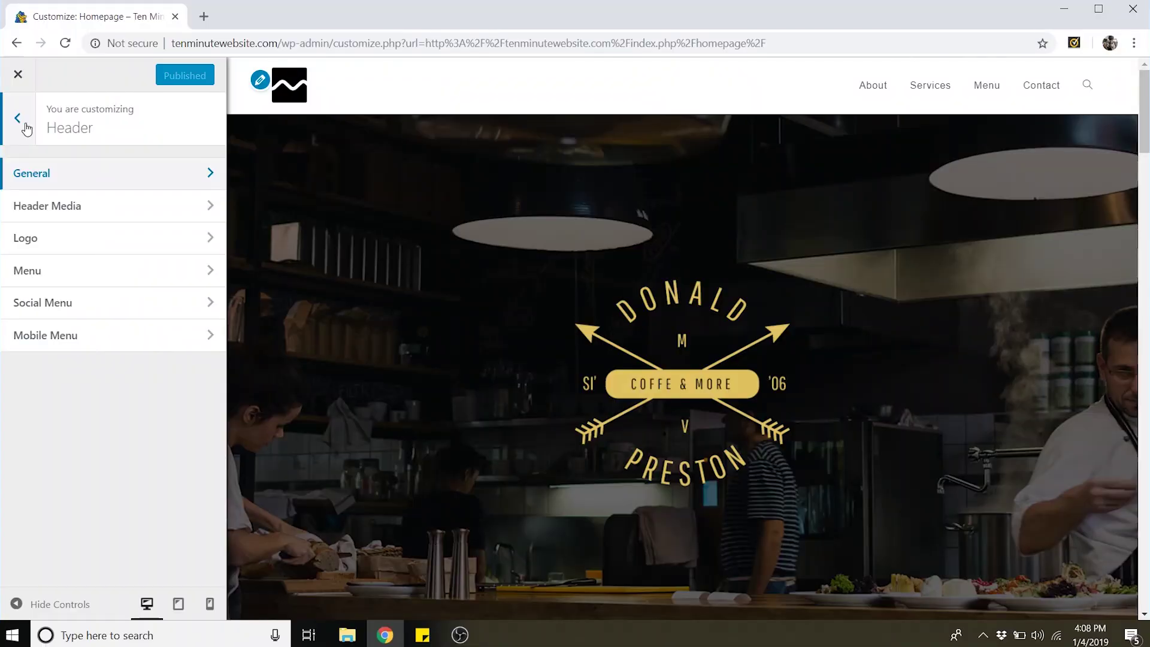
click(18, 118)
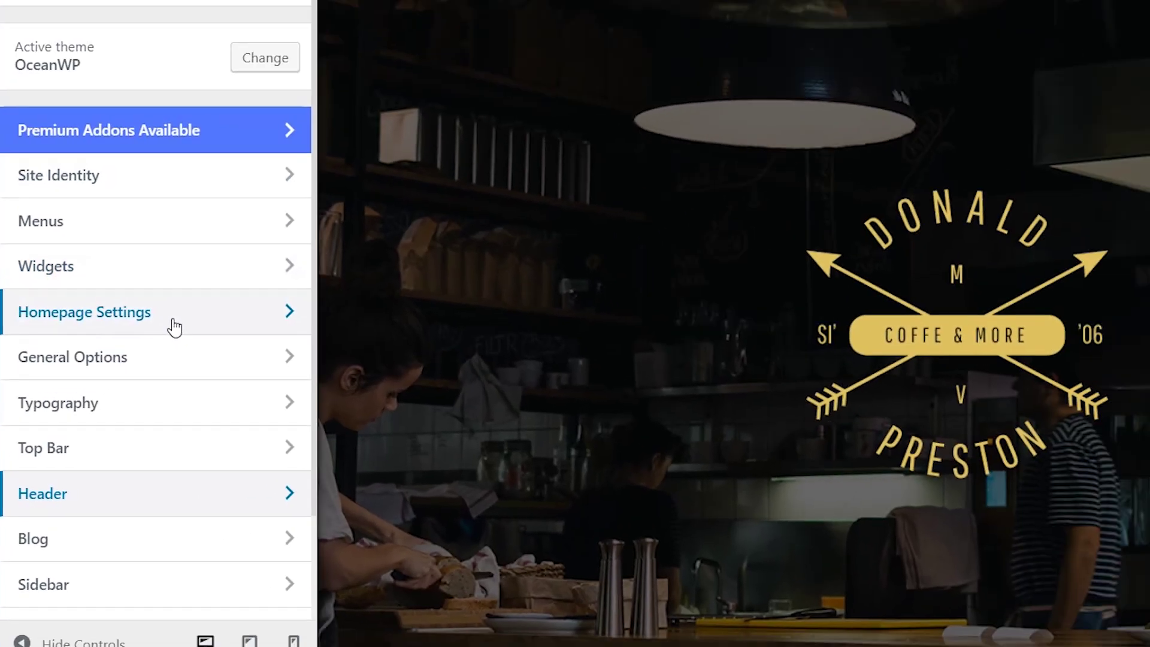
- Set a static front page using the Homepage page and publish the changes
click(174, 327)
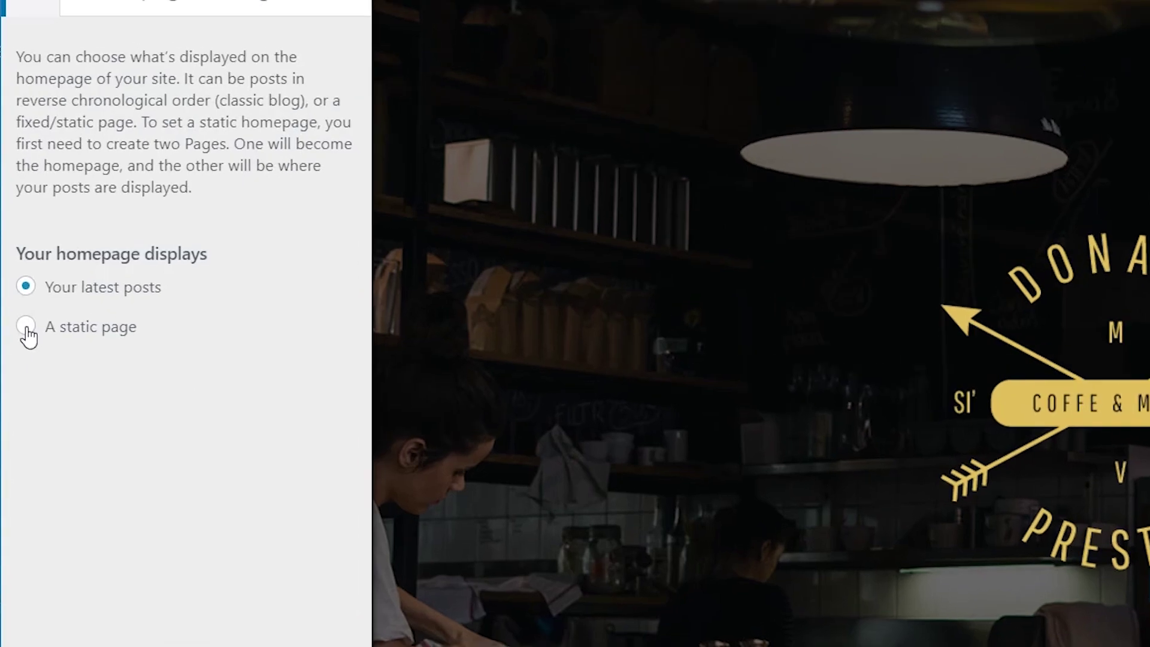
click(16, 338)
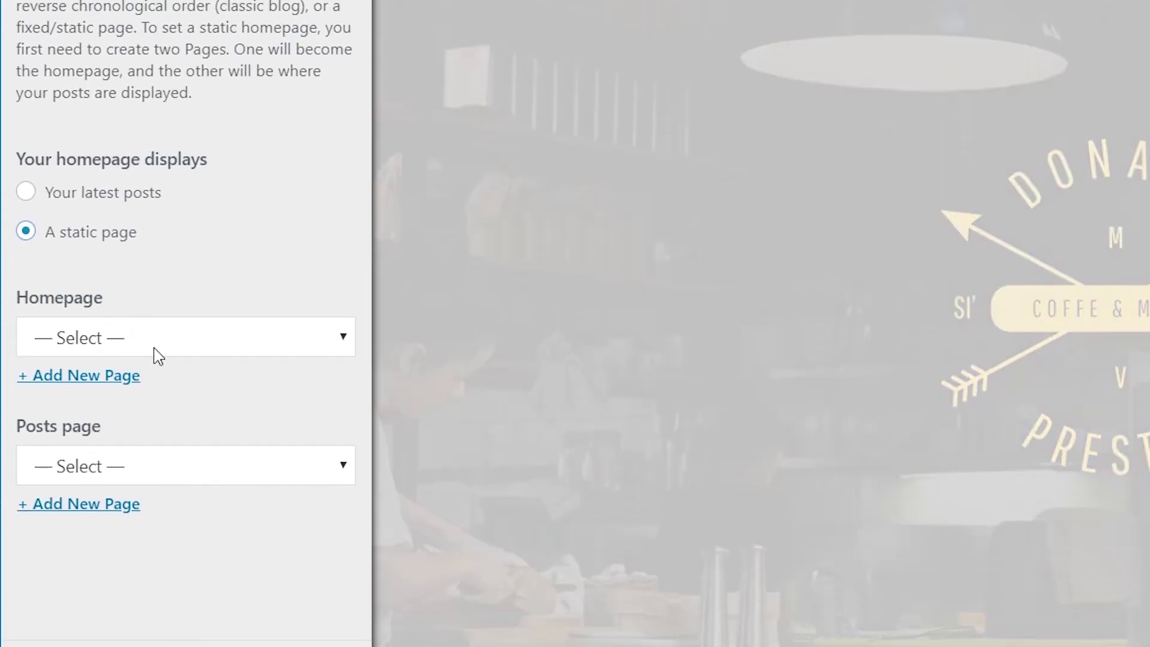
click(157, 352)
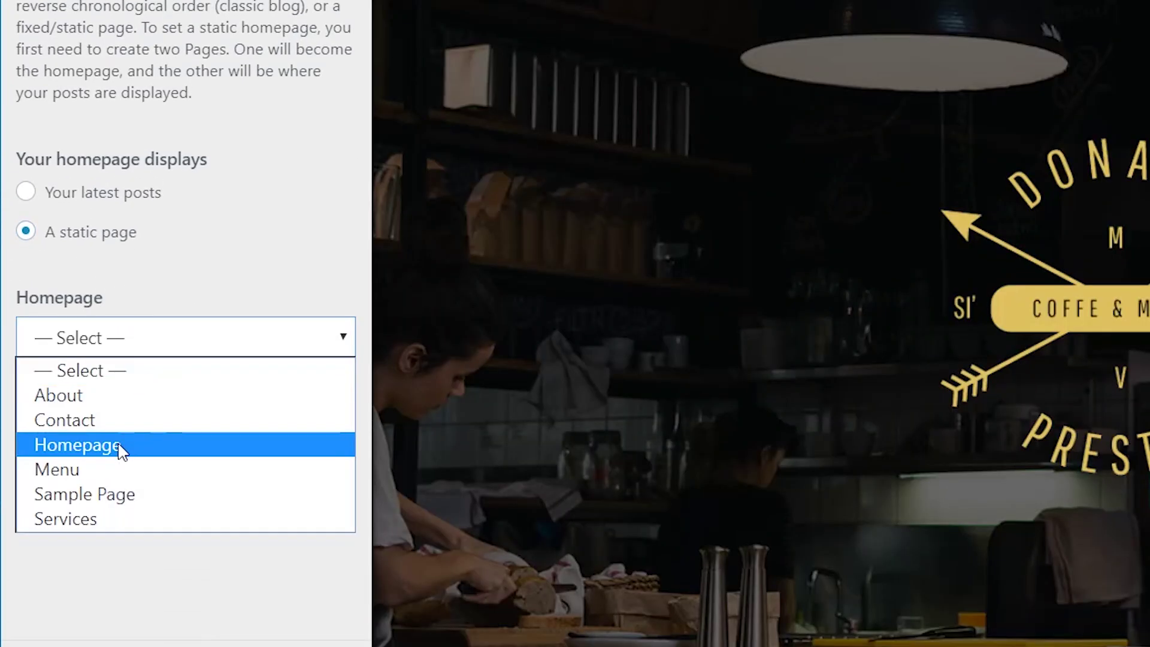
click(133, 446)
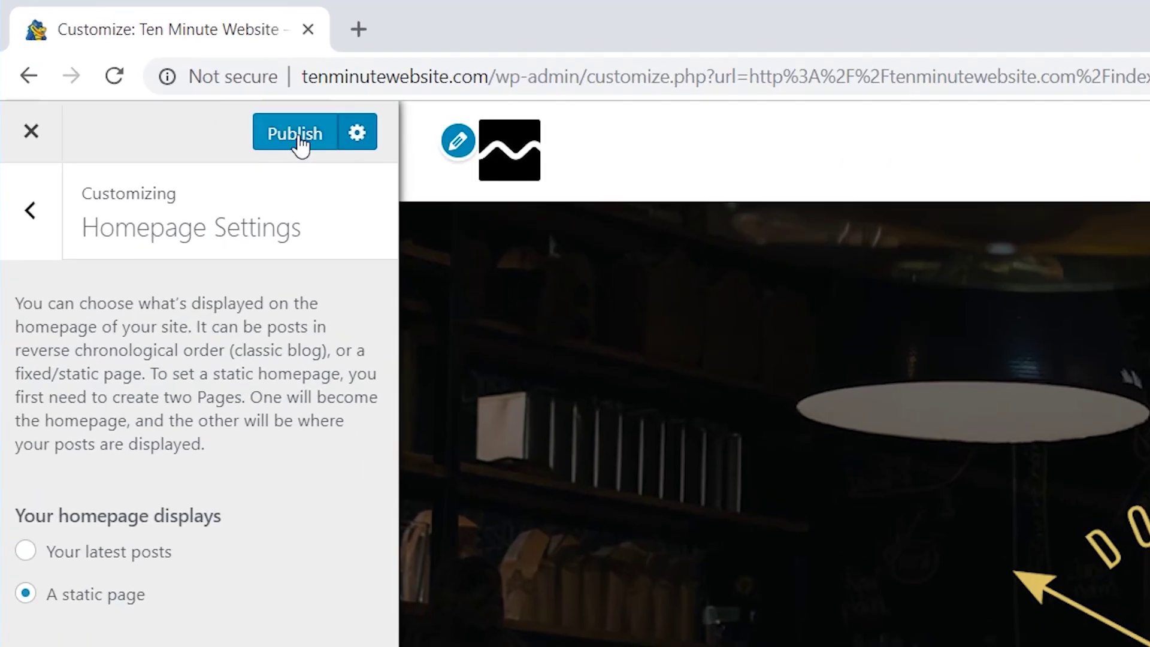
click(298, 136)
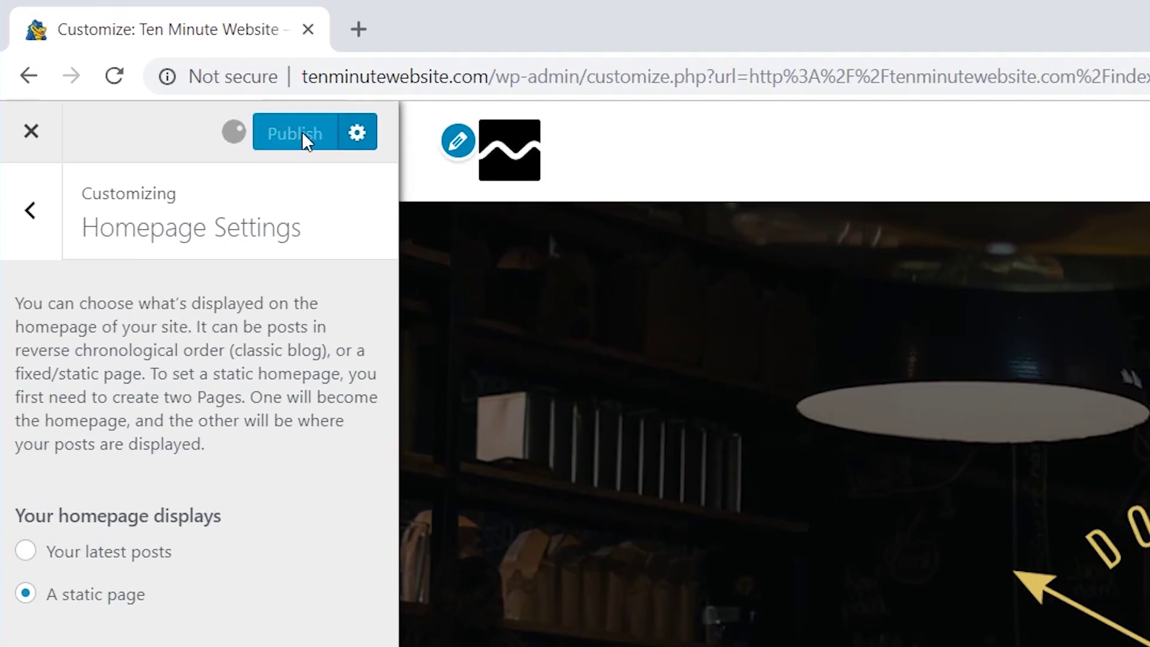